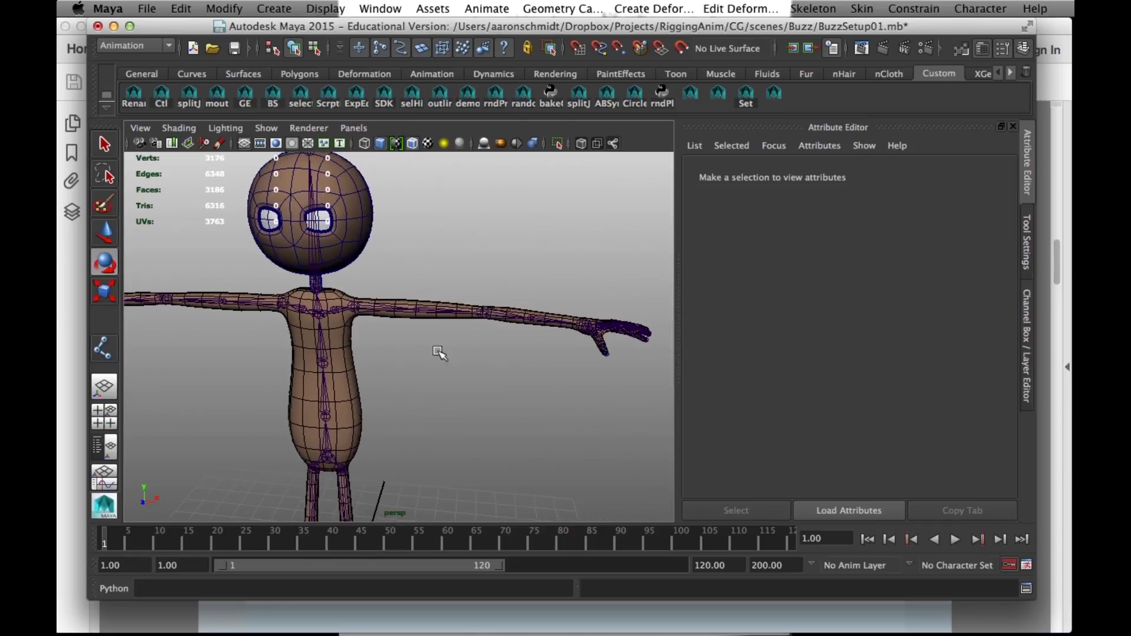
# Inspect the character's torso, arms and legs and its joint skeleton from several angles
pyautogui.keyDown('alt'); pyautogui.moveTo(332, 406); pyautogui.dragTo(349, 361); pyautogui.keyUp('alt')
pyautogui.keyDown('alt'); pyautogui.moveTo(447, 341); pyautogui.dragTo(361, 379); pyautogui.keyUp('alt')
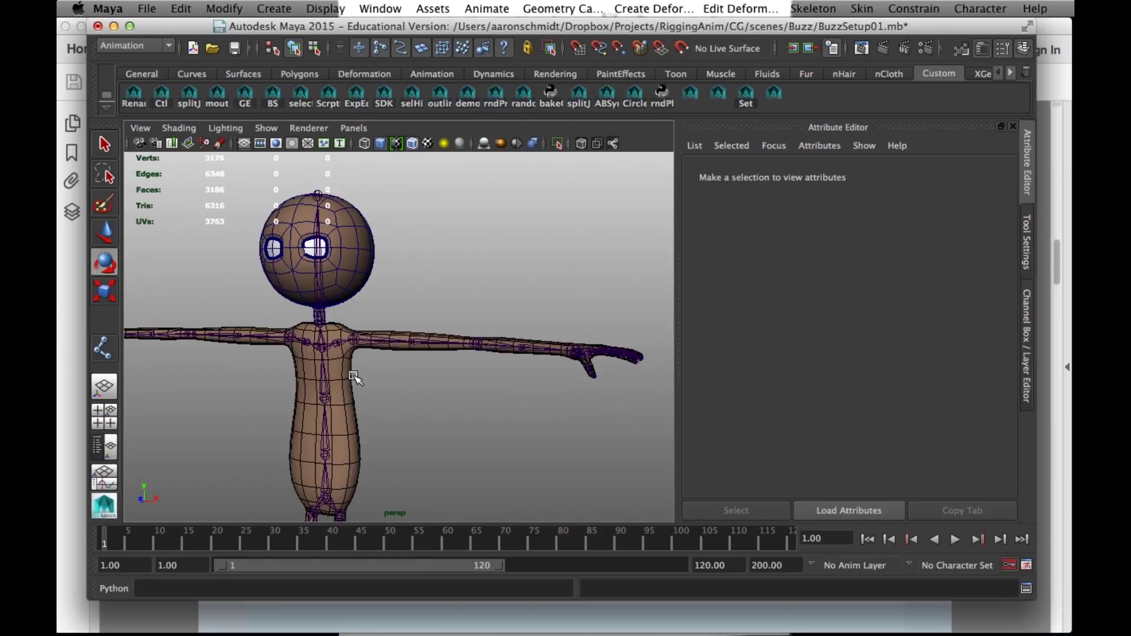
pyautogui.keyDown('alt'); pyautogui.moveTo(403, 390); pyautogui.dragTo(287, 340); pyautogui.keyUp('alt')
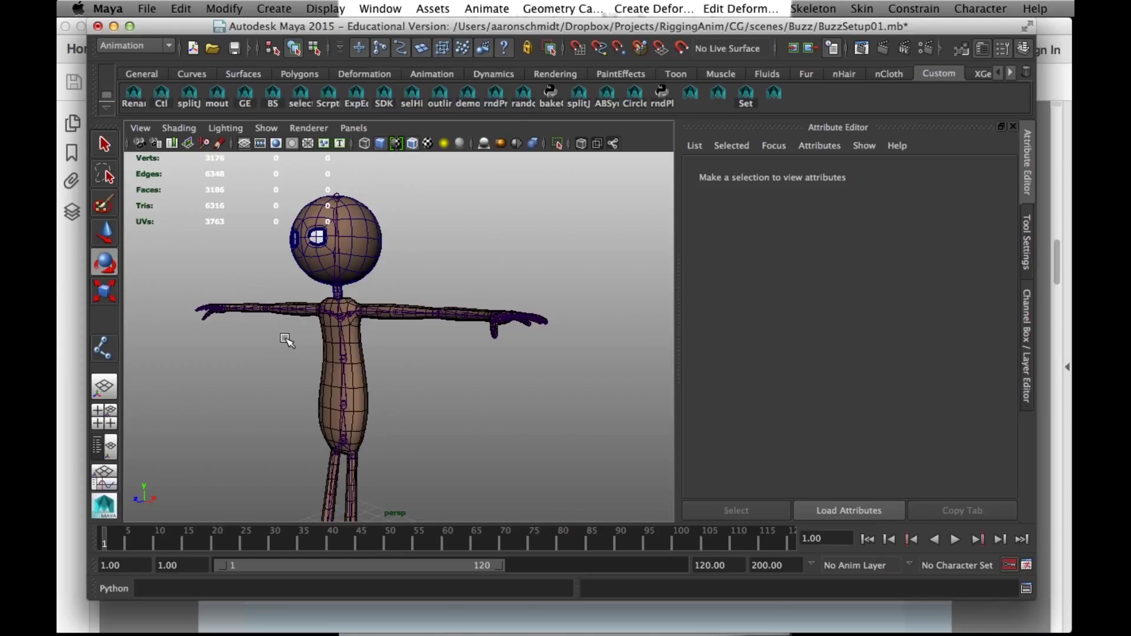
pyautogui.keyDown('alt'); pyautogui.moveTo(278, 343); pyautogui.dragTo(442, 336, button='right'); pyautogui.keyUp('alt')
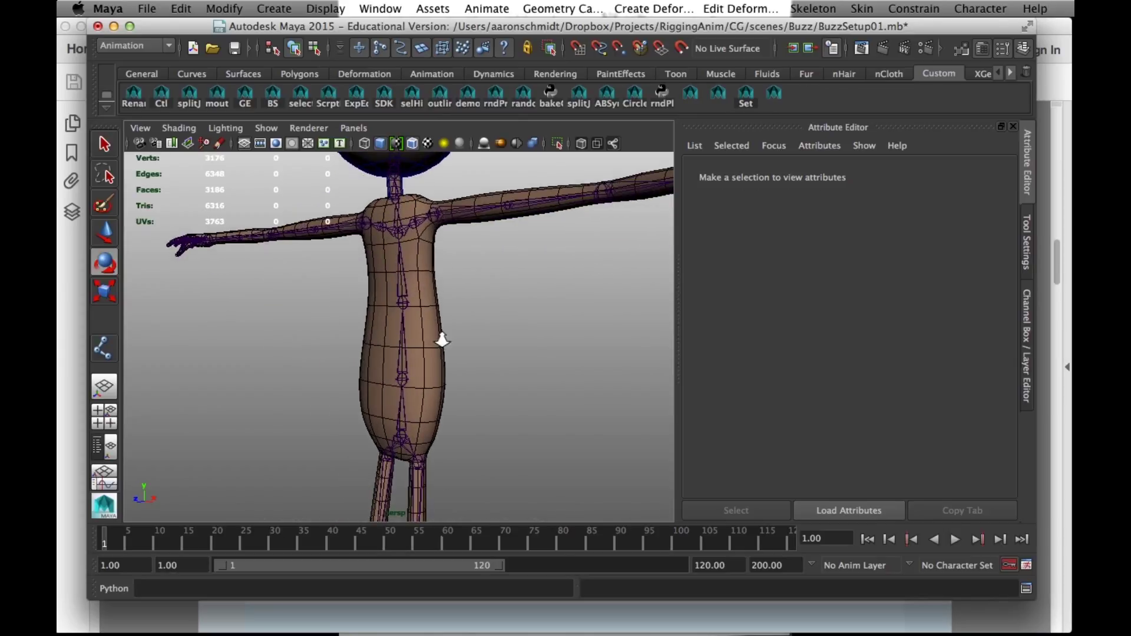
pyautogui.keyDown('alt'); pyautogui.moveTo(227, 331); pyautogui.dragTo(477, 341); pyautogui.keyUp('alt')
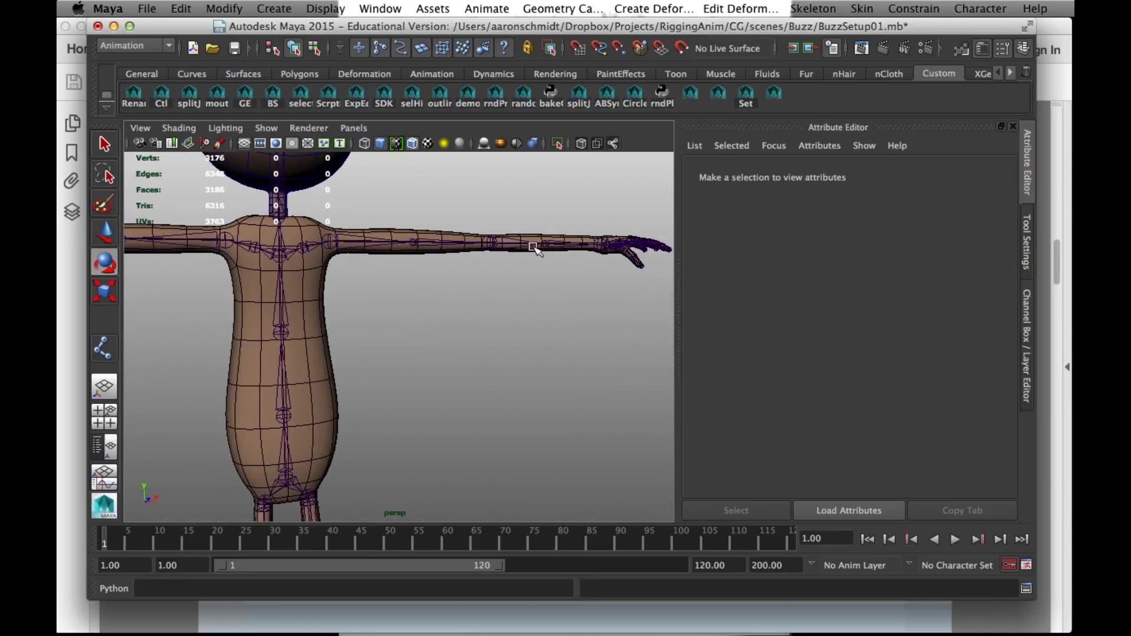
pyautogui.keyDown('alt'); pyautogui.moveTo(411, 371); pyautogui.dragTo(358, 306); pyautogui.keyUp('alt')
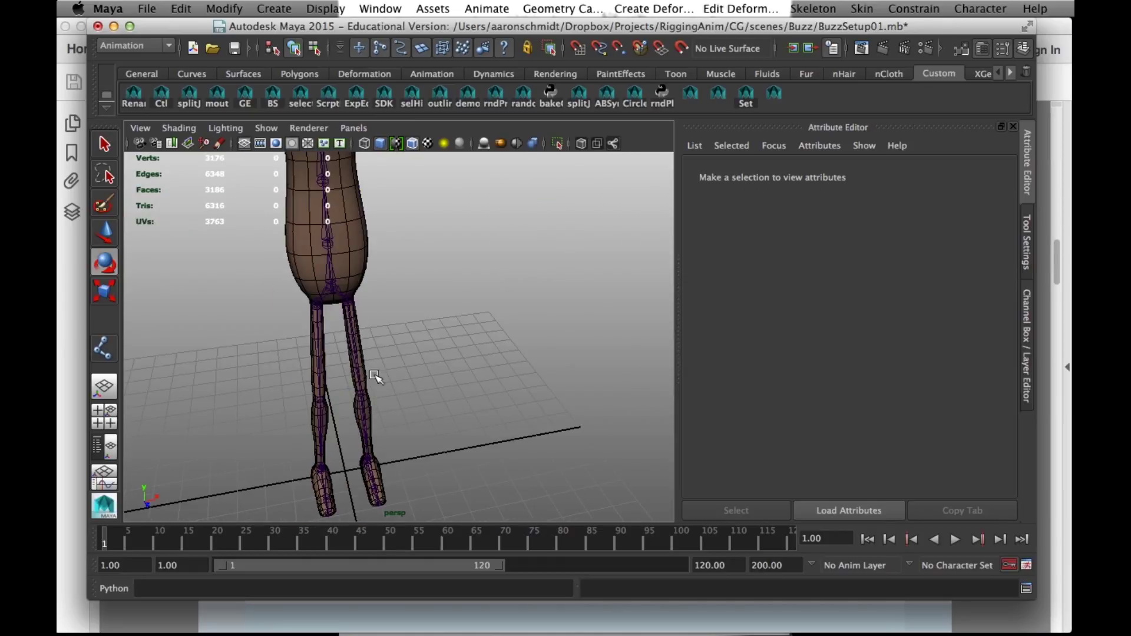
pyautogui.keyDown('alt'); pyautogui.moveTo(378, 376); pyautogui.dragTo(411, 396); pyautogui.keyUp('alt')
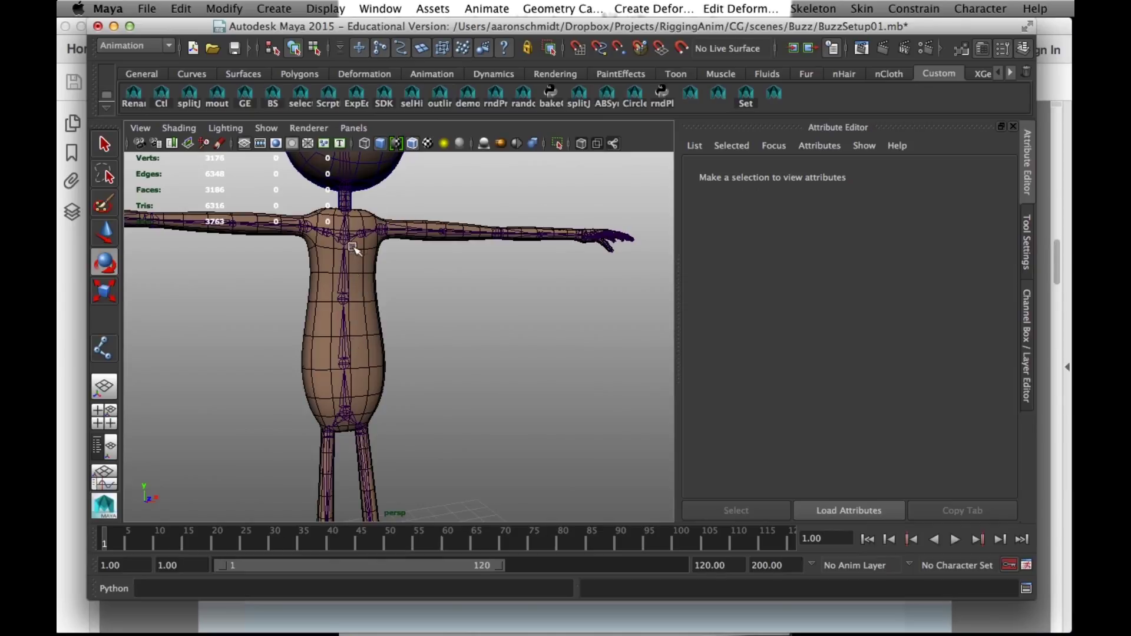
pyautogui.keyDown('alt'); pyautogui.moveTo(353, 252); pyautogui.dragTo(402, 368); pyautogui.keyUp('alt')
pyautogui.keyDown('alt'); pyautogui.moveTo(401, 366); pyautogui.dragTo(419, 307, button='middle'); pyautogui.keyUp('alt')
pyautogui.keyDown('alt'); pyautogui.moveTo(420, 306); pyautogui.dragTo(490, 334, button='right'); pyautogui.keyUp('alt')
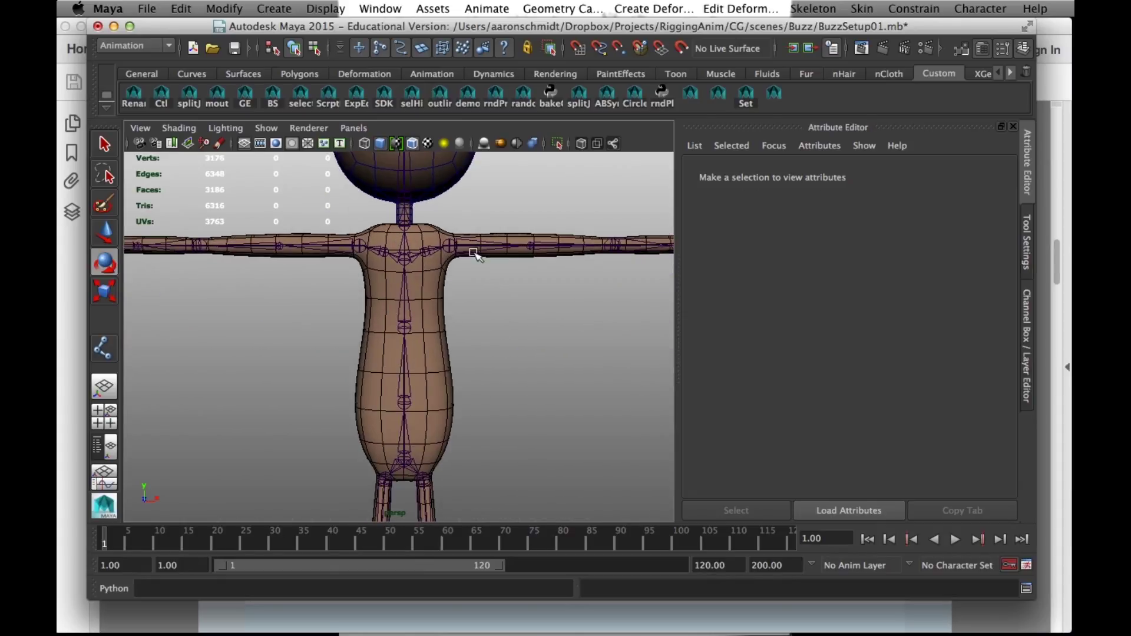
# Select the root joint at the base of the spine and display its channels
pyautogui.click(471, 272)
pyautogui.click(581, 425)
pyautogui.click(390, 324)
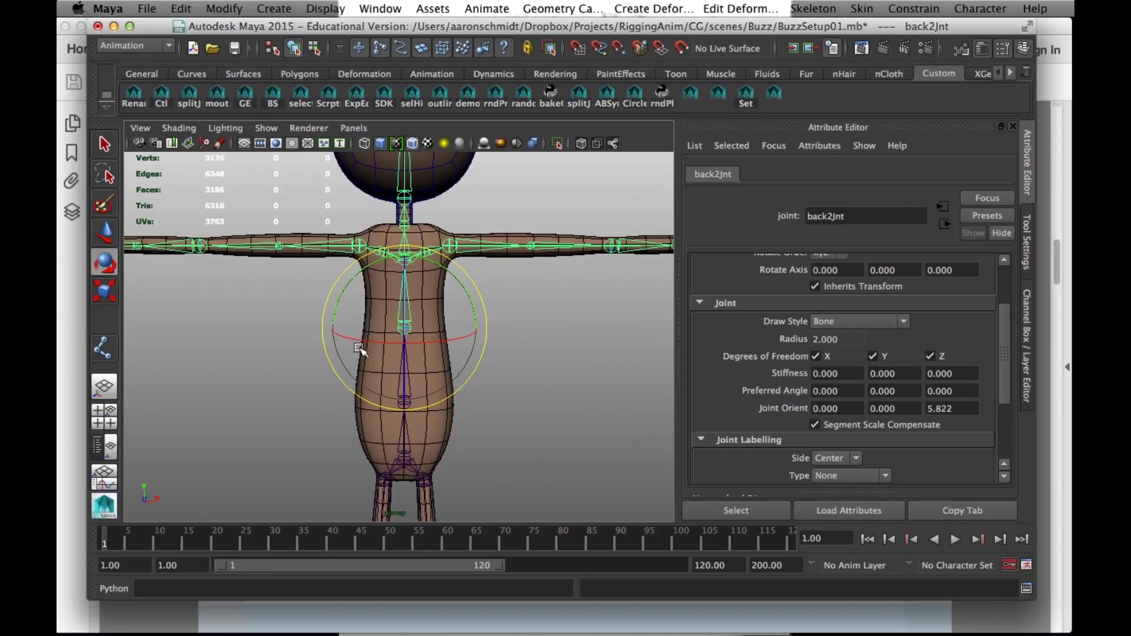
pyautogui.press('w')
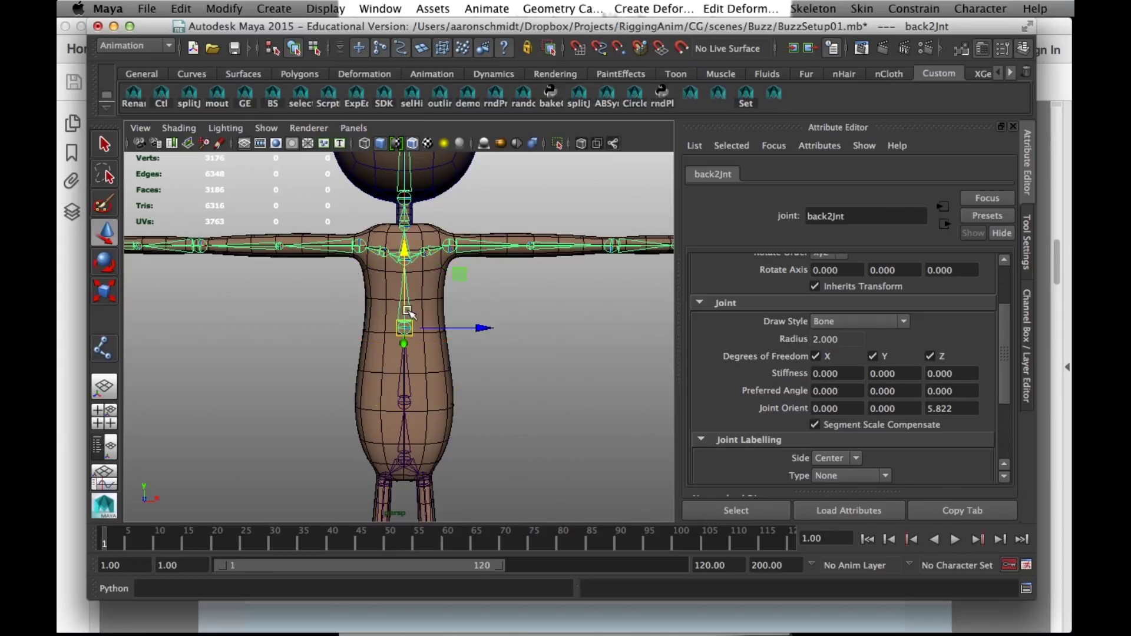
pyautogui.moveTo(522, 351)
pyautogui.keyDown('alt'); pyautogui.mouseDown()
pyautogui.moveTo(429, 353)
pyautogui.moveTo(514, 339)
pyautogui.mouseUp(); pyautogui.keyUp('alt')
pyautogui.keyDown('alt'); pyautogui.moveTo(458, 432); pyautogui.dragTo(460, 378, button='middle'); pyautogui.keyUp('alt')
pyautogui.keyDown('alt'); pyautogui.moveTo(461, 379); pyautogui.dragTo(480, 396, button='right'); pyautogui.keyUp('alt')
pyautogui.click(423, 398)
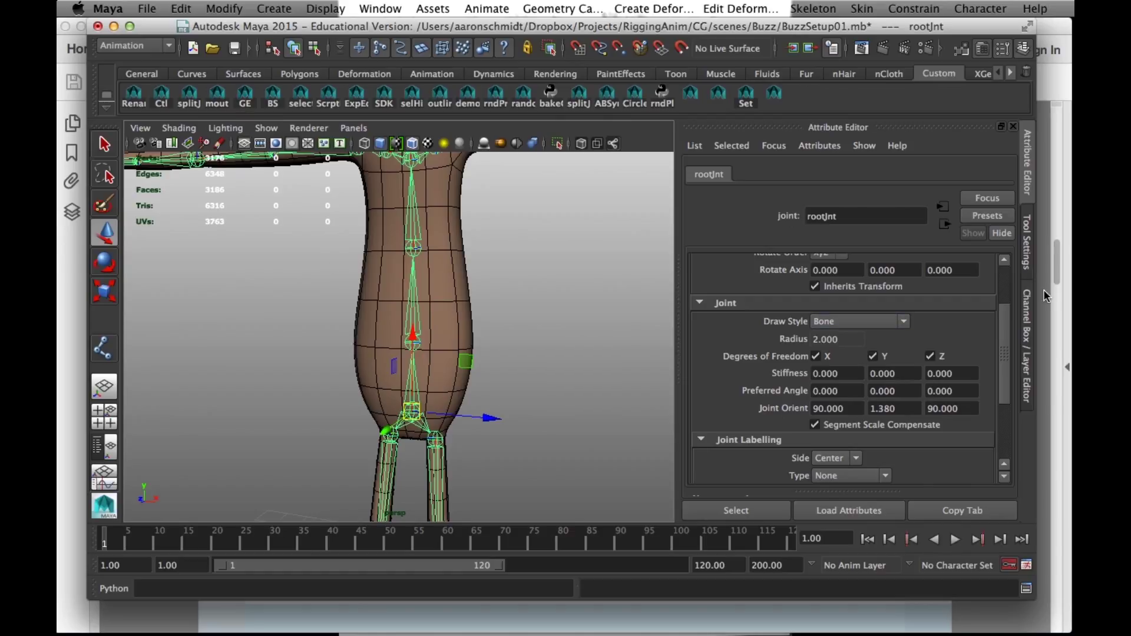
pyautogui.click(1031, 308)
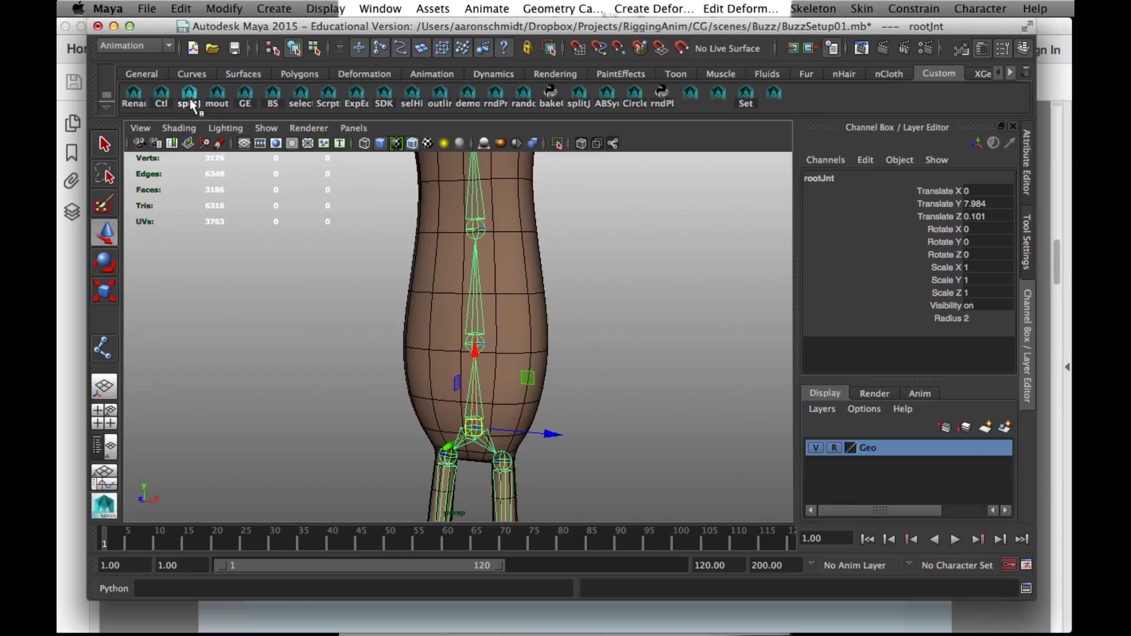
# Start opening a script in the Script Editor and browse to the script library folder under MUIC, Resources
pyautogui.click(1025, 590)
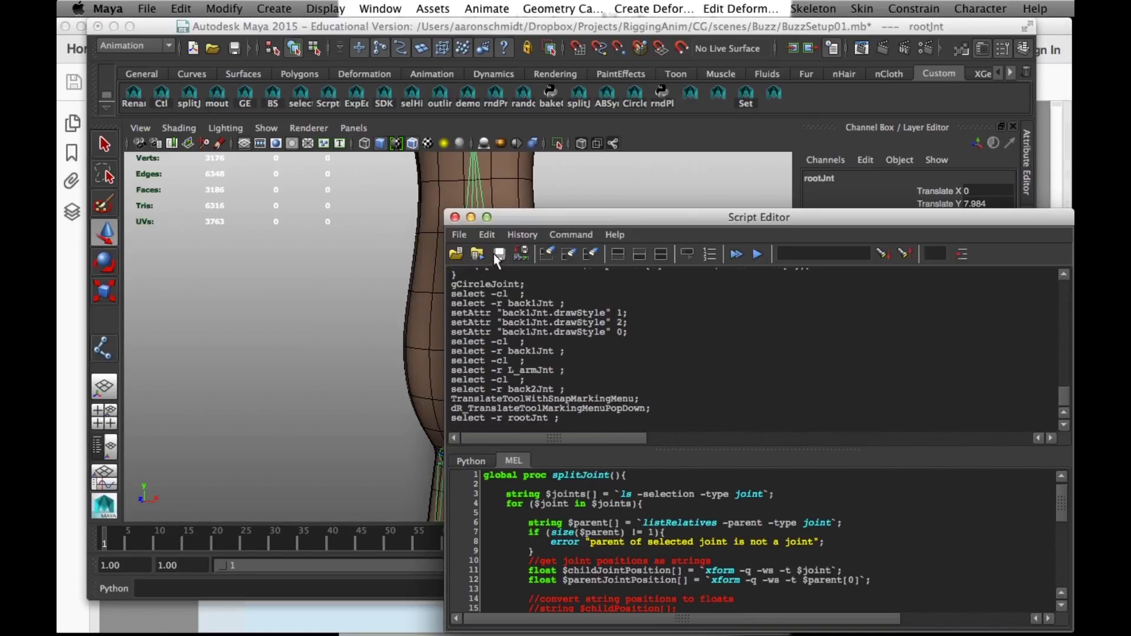
pyautogui.click(468, 232)
pyautogui.click(479, 261)
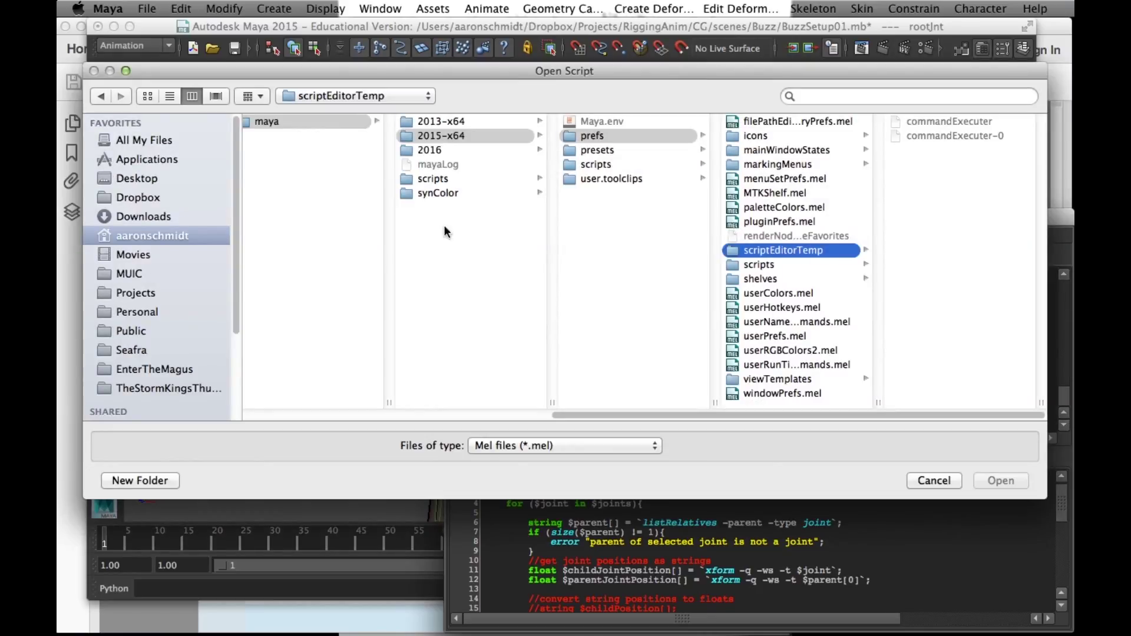
pyautogui.click(131, 273)
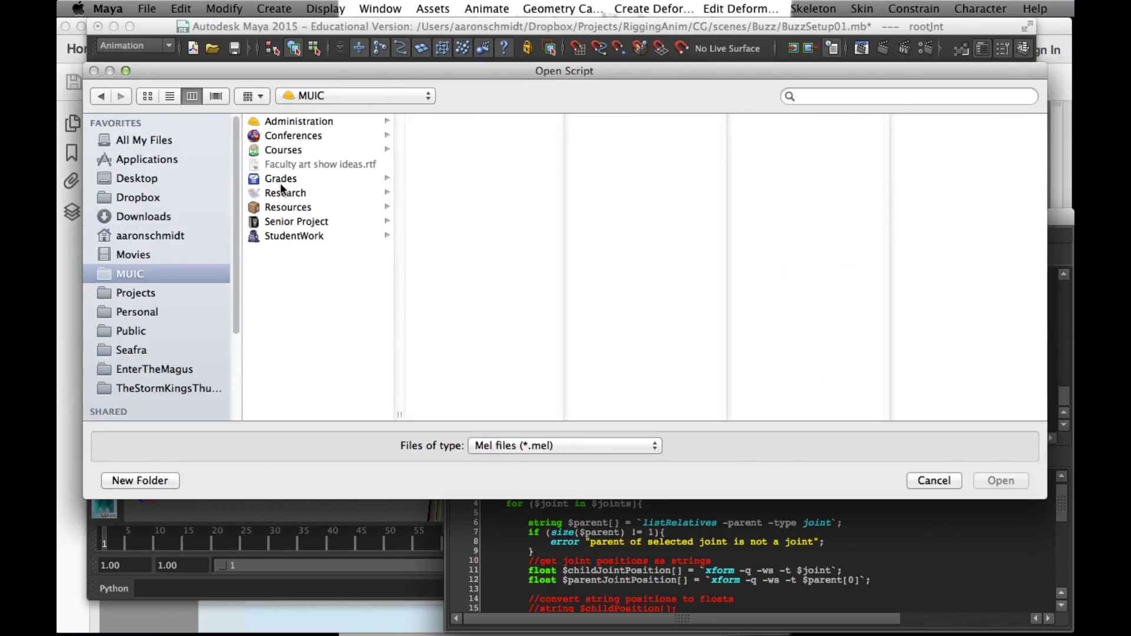
pyautogui.click(277, 206)
pyautogui.click(478, 122)
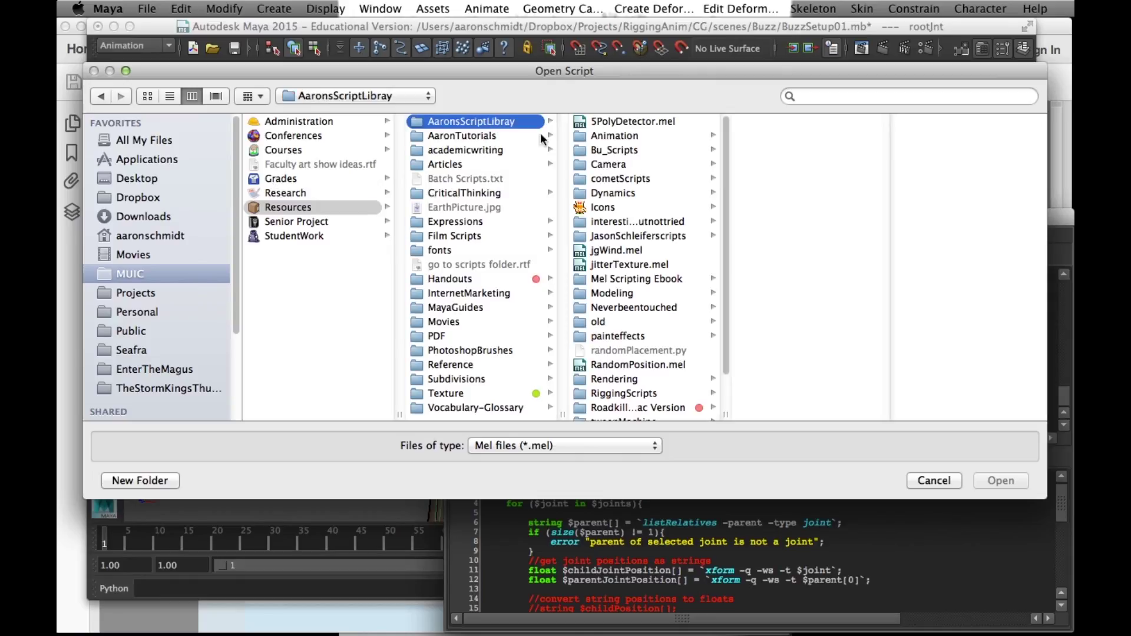
pyautogui.click(619, 150)
pyautogui.scroll(-10, 834, 292)
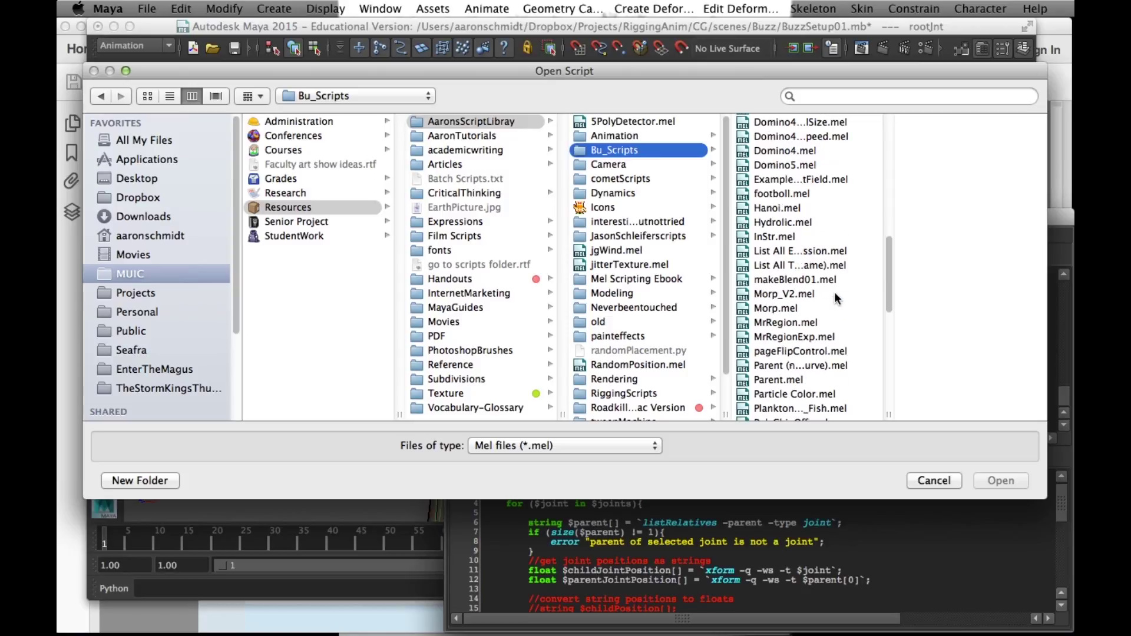
pyautogui.scroll(8, 834, 291)
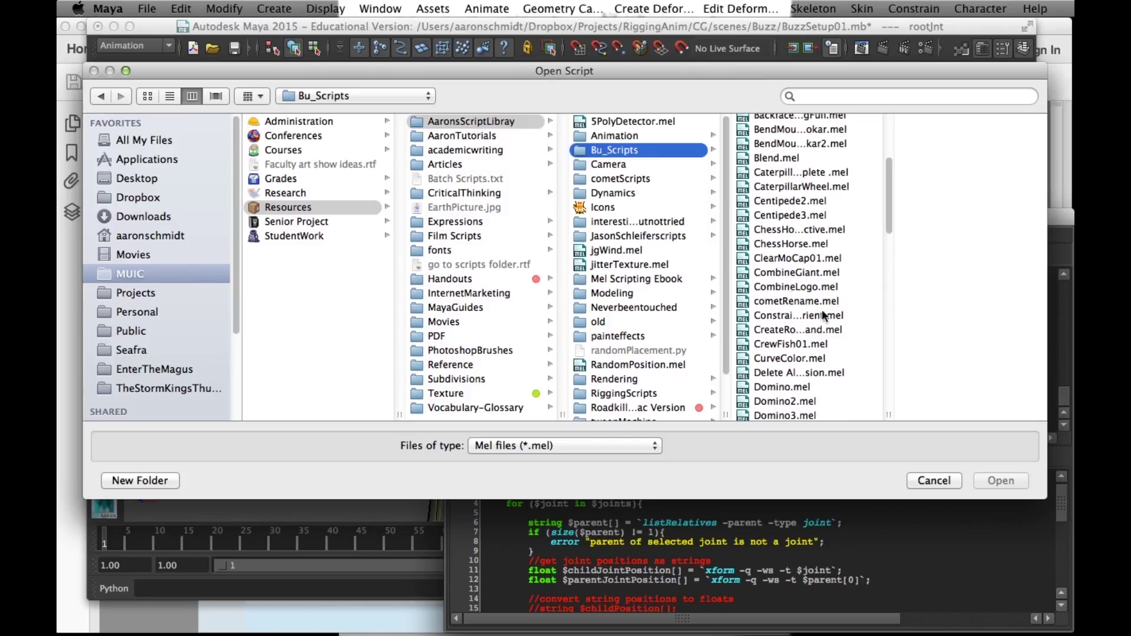
pyautogui.moveTo(894, 417); pyautogui.dragTo(980, 414)
pyautogui.moveTo(977, 193); pyautogui.dragTo(984, 119)
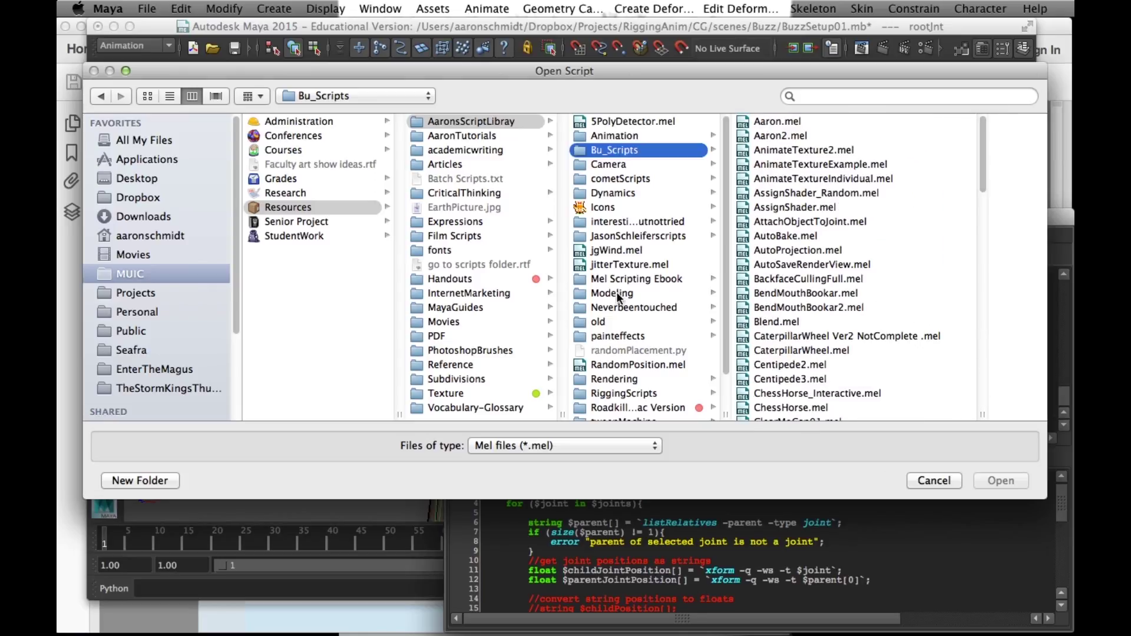
# Load circleJoint.mel from the RiggingScripts folder, review its code, and close the Script Editor
pyautogui.click(624, 393)
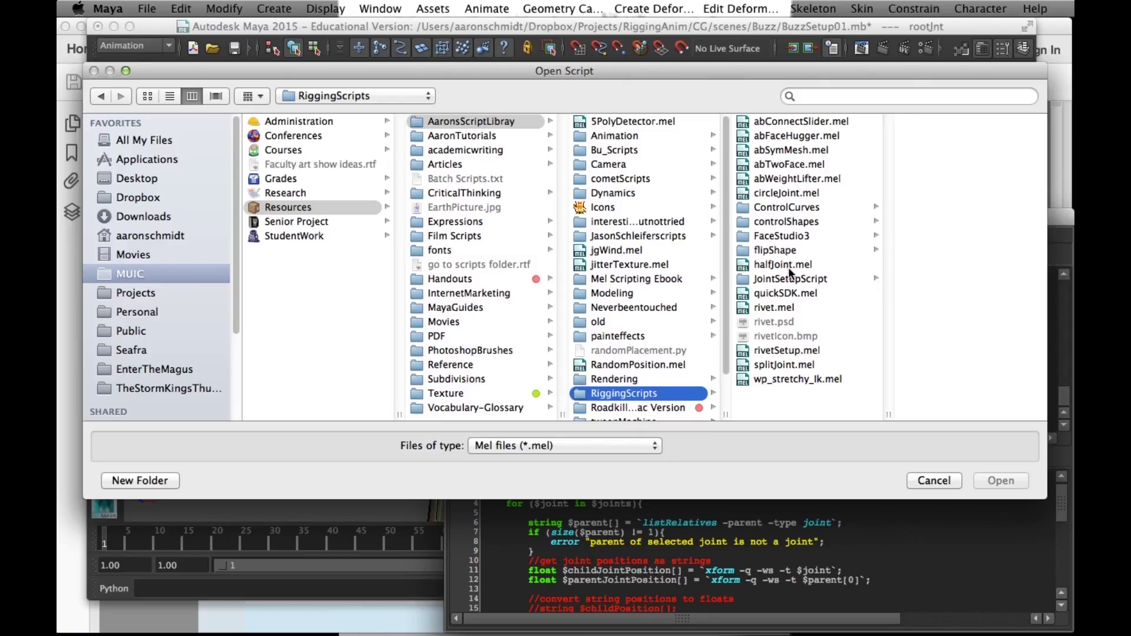
pyautogui.click(778, 193)
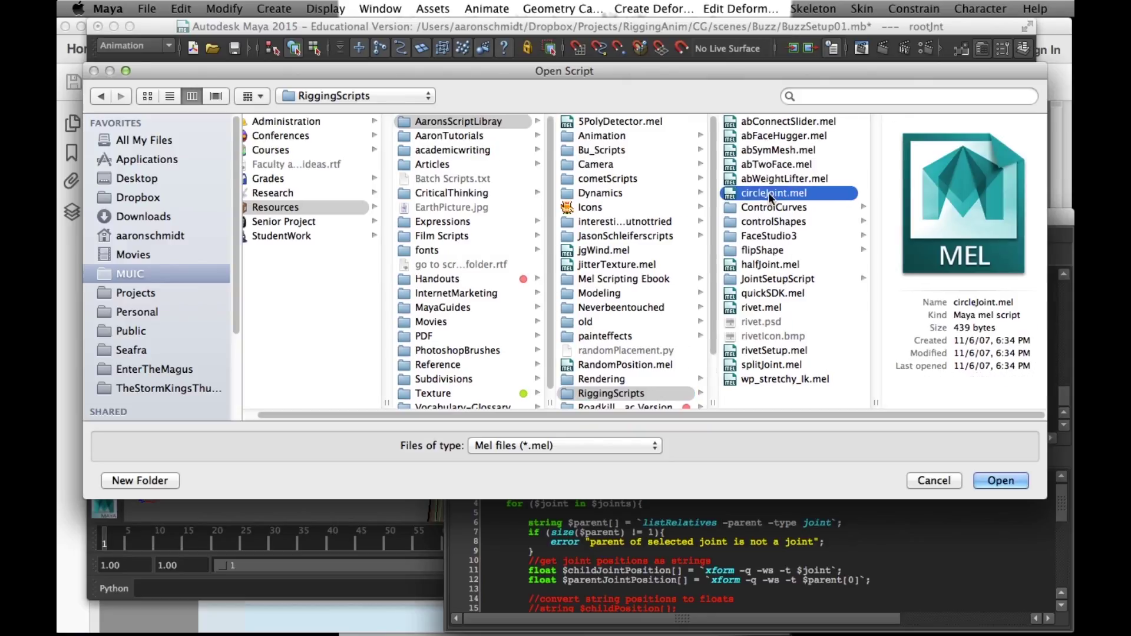
pyautogui.click(988, 480)
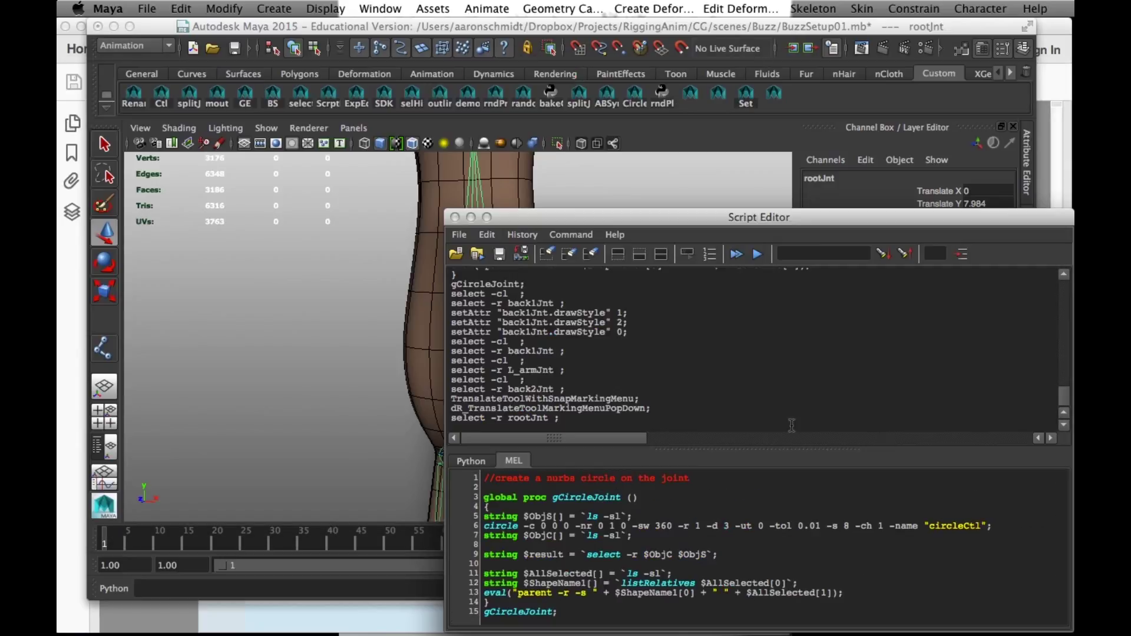
pyautogui.moveTo(699, 219); pyautogui.dragTo(628, 134)
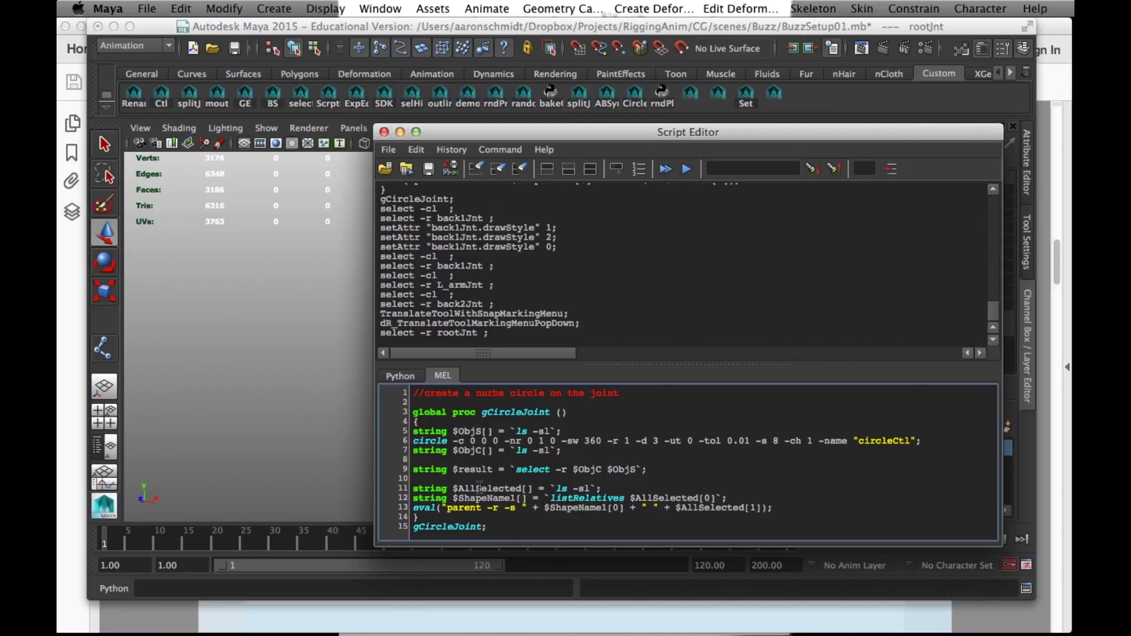
pyautogui.click(385, 132)
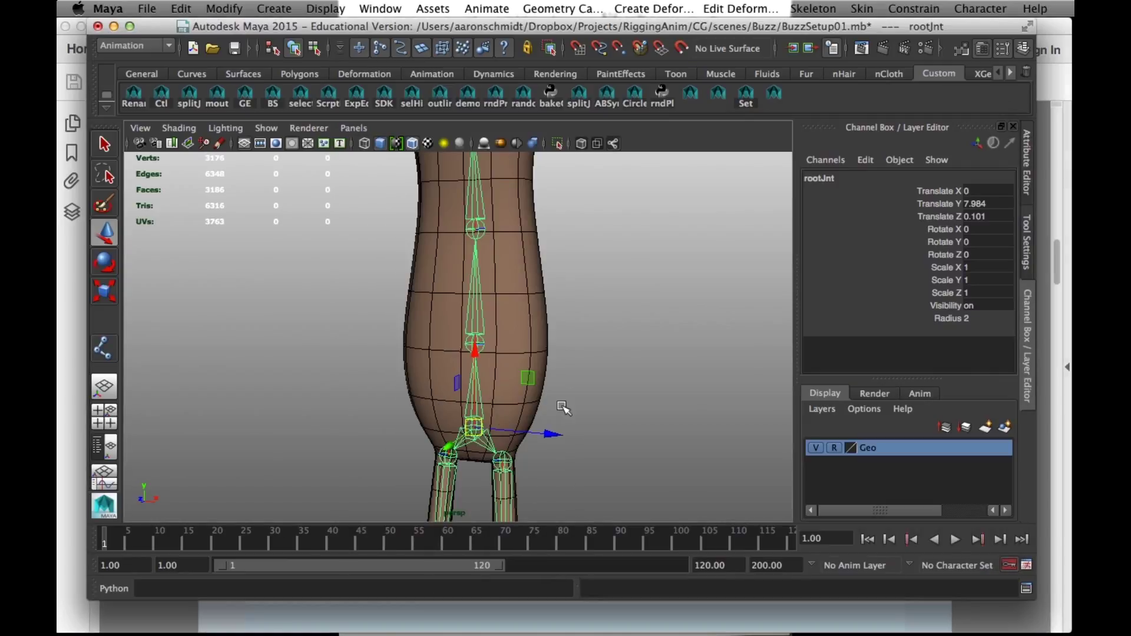
# Reselect the root joint and run the saved Circle script to attach a NURBS circle control to it
pyautogui.click(516, 423)
pyautogui.click(472, 414)
pyautogui.click(634, 97)
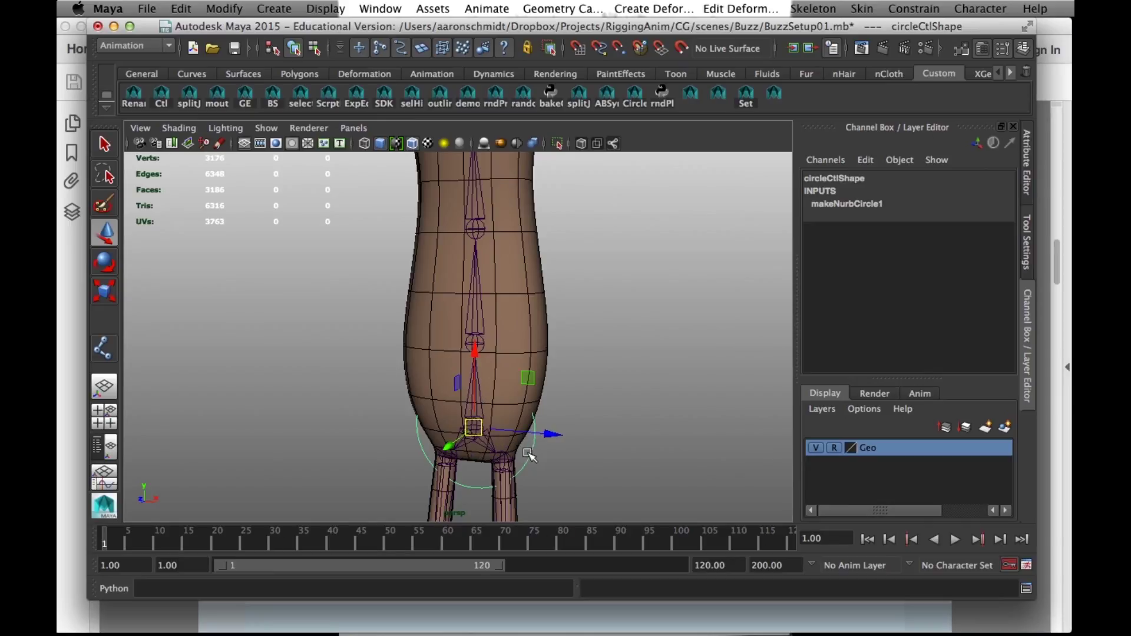
# Select the root joint and set its Draw Style to None to hide its bone
pyautogui.click(1021, 194)
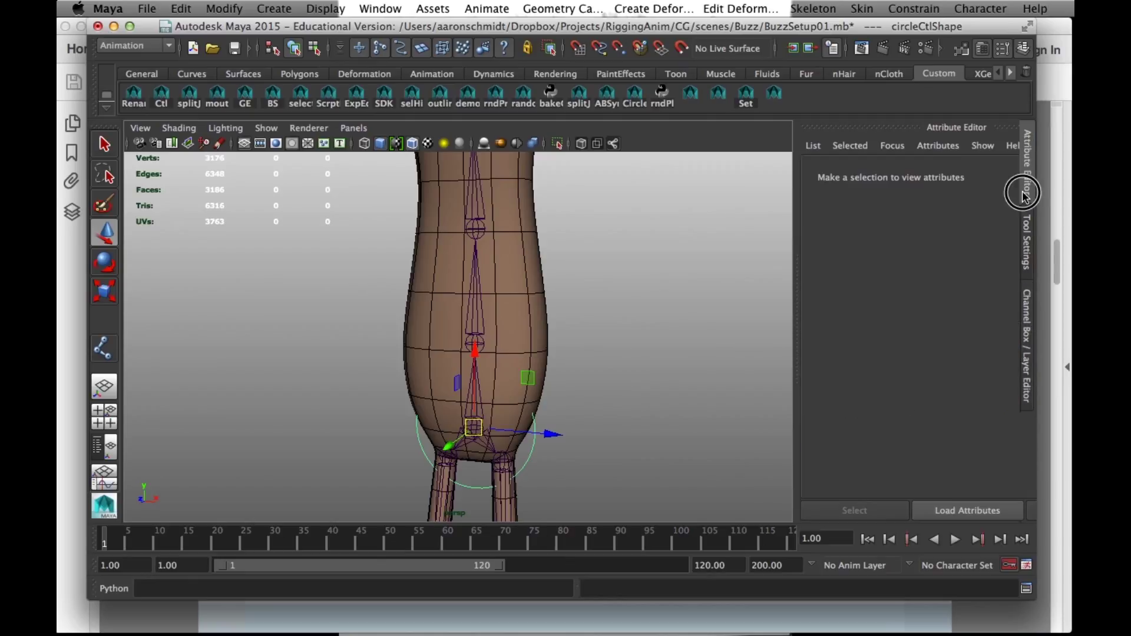
pyautogui.click(535, 364)
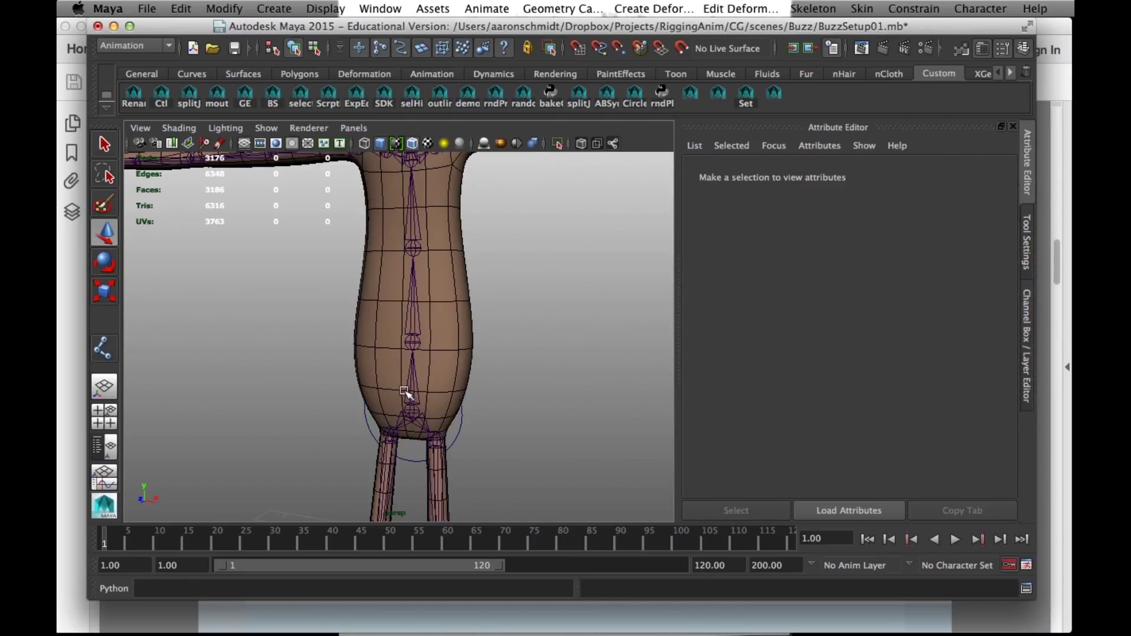
pyautogui.moveTo(394, 383); pyautogui.dragTo(435, 418)
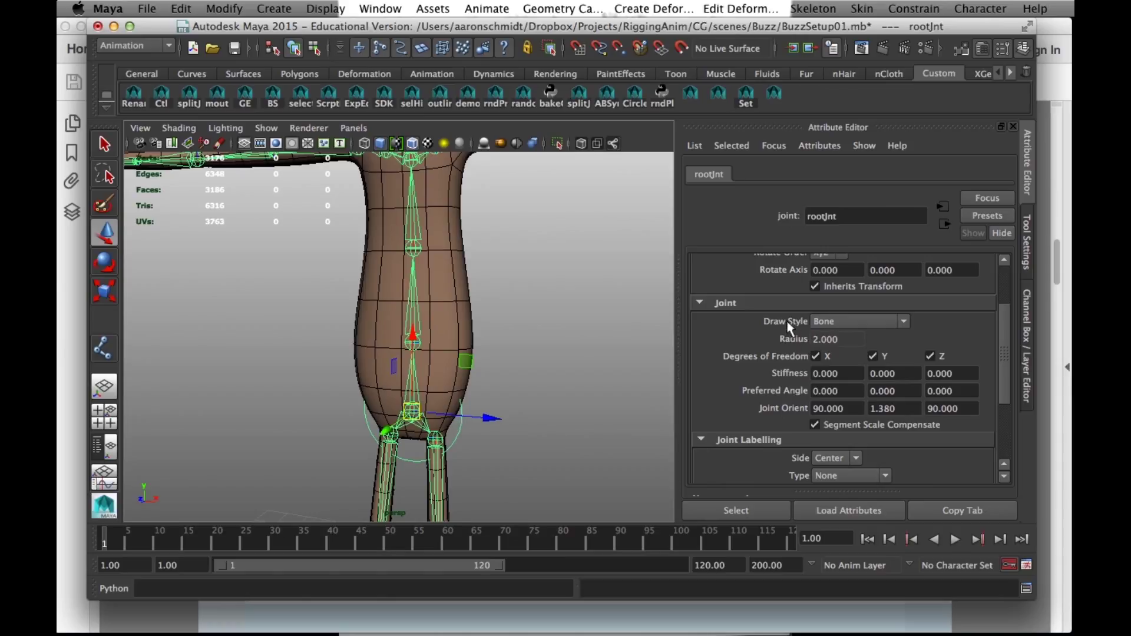
pyautogui.click(835, 322)
pyautogui.click(828, 355)
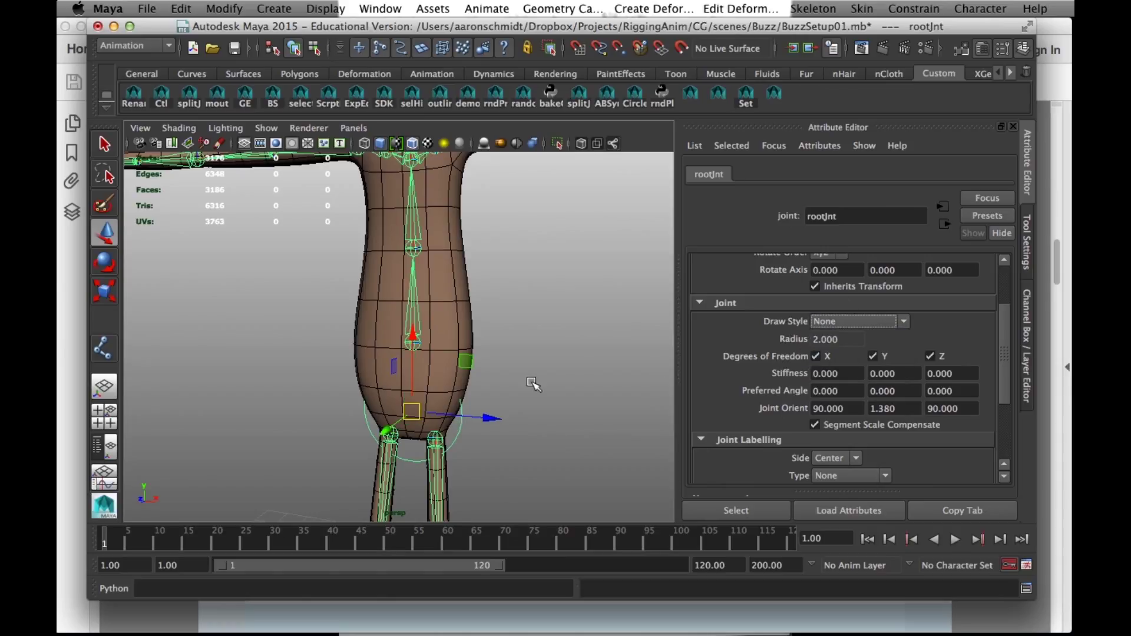
pyautogui.click(314, 48)
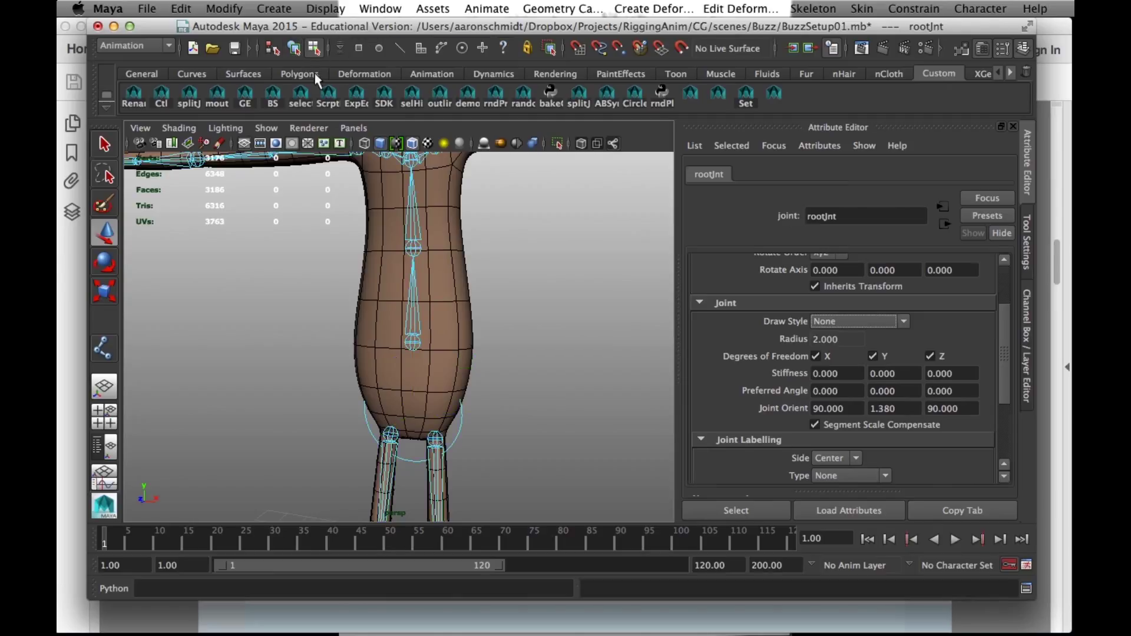
pyautogui.moveTo(295, 288); pyautogui.dragTo(526, 502)
pyautogui.rightClick(455, 433)
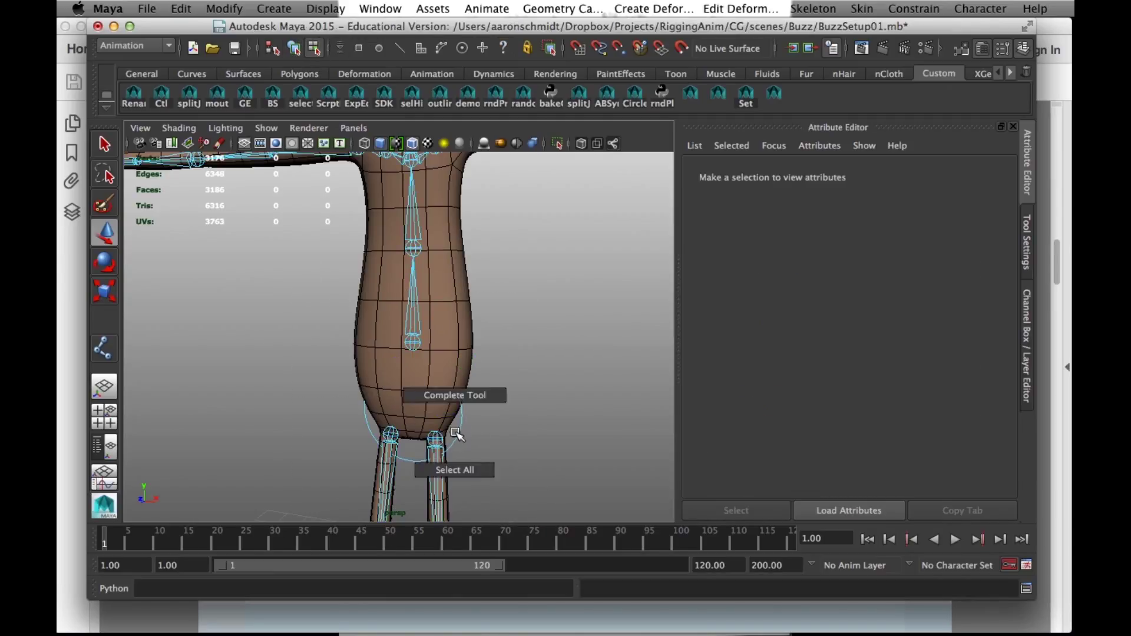
pyautogui.rightClick(467, 424)
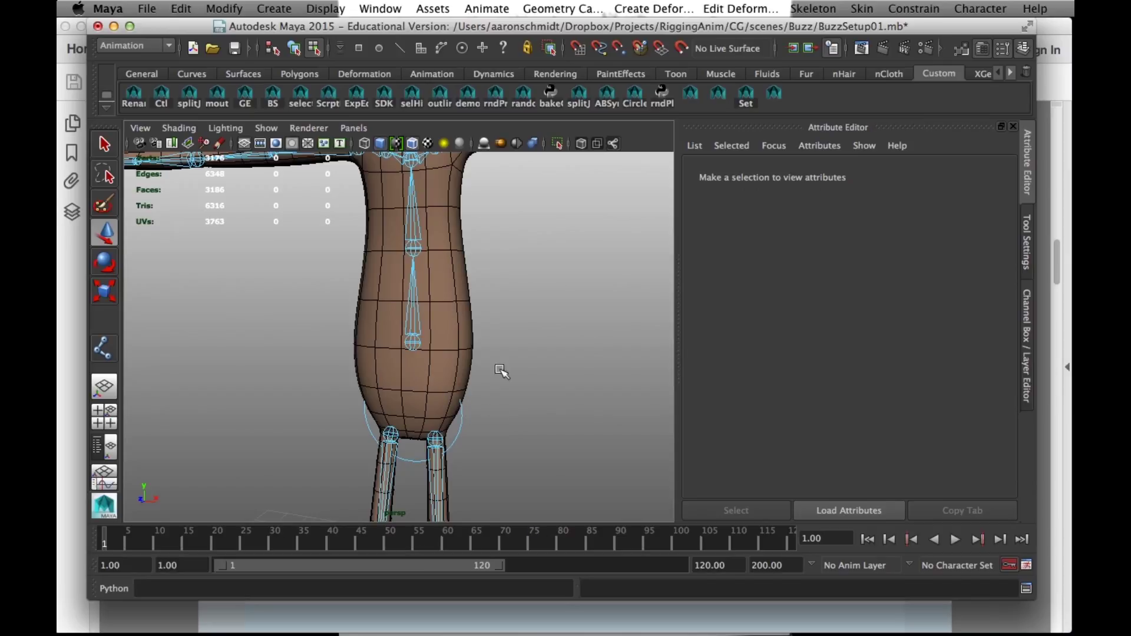
pyautogui.press('F8')
# Show the control vertices of the circle around the root joint and select all of them
pyautogui.click(494, 425)
pyautogui.click(462, 433)
pyautogui.moveTo(462, 433); pyautogui.dragTo(422, 304, button='right')
pyautogui.moveTo(309, 324); pyautogui.dragTo(499, 500)
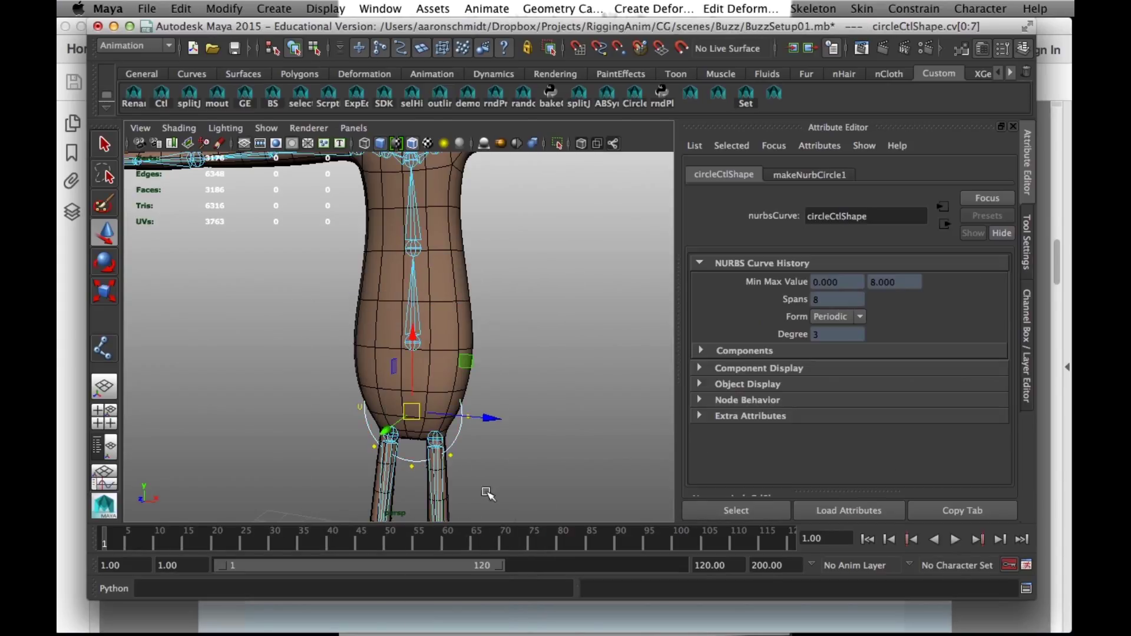
# Rotate the circle's vertices so it lies horizontally around the hips, enlarge it, and return to object selection with nothing selected
pyautogui.press('r')
pyautogui.press('e')
pyautogui.moveTo(390, 408); pyautogui.dragTo(394, 385)
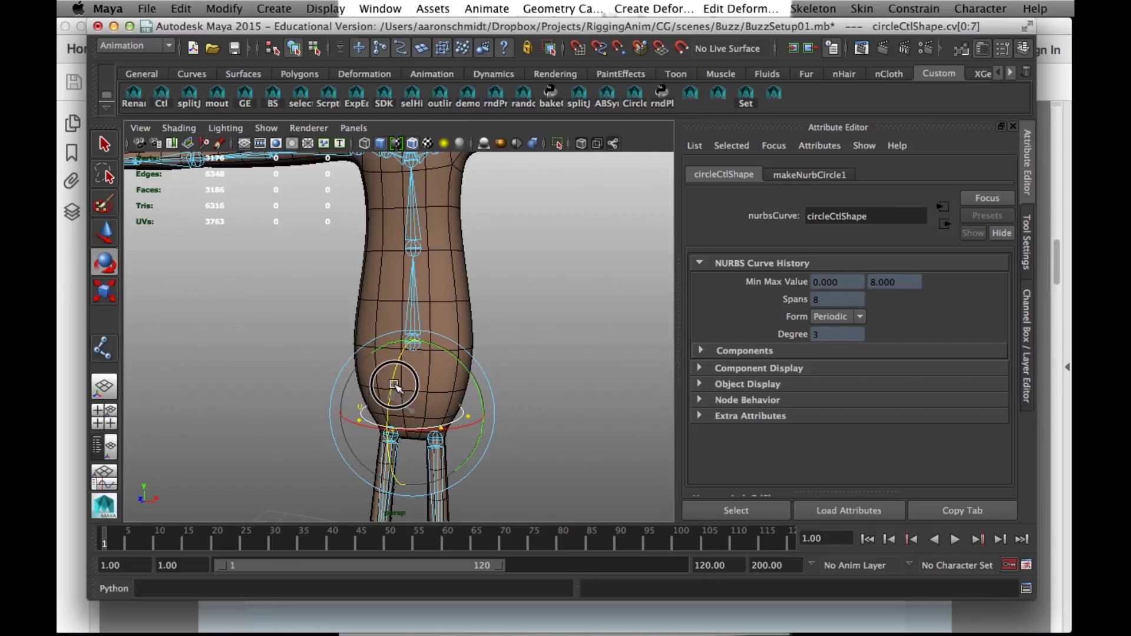
pyautogui.keyDown('alt'); pyautogui.moveTo(448, 494); pyautogui.dragTo(422, 498); pyautogui.keyUp('alt')
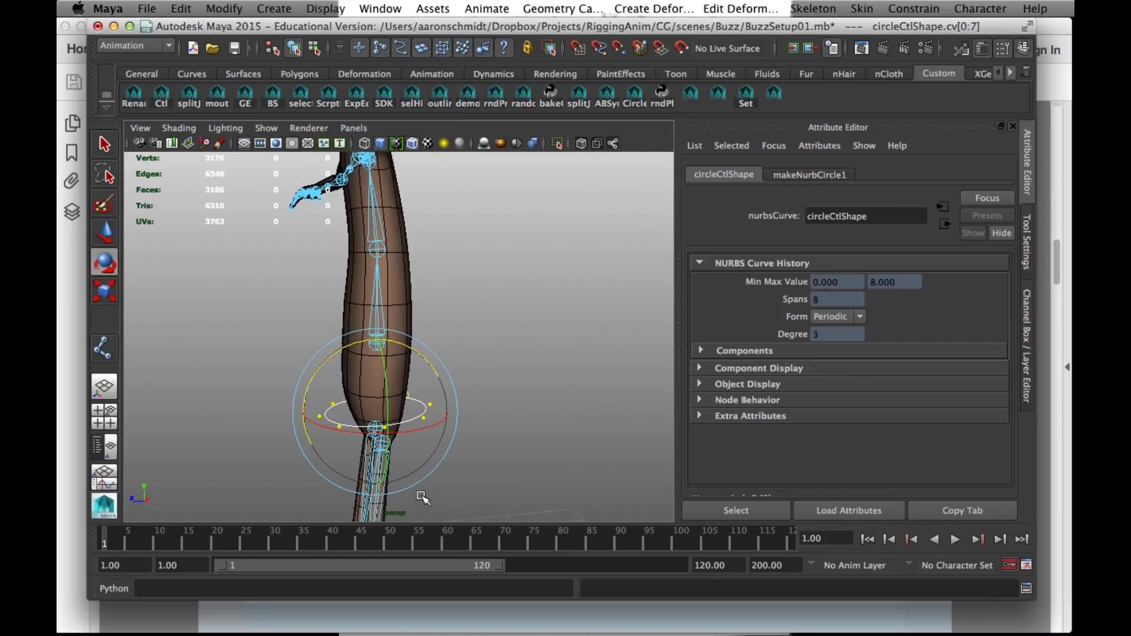
pyautogui.press('r')
pyautogui.keyDown('alt'); pyautogui.moveTo(424, 454); pyautogui.dragTo(353, 409); pyautogui.keyUp('alt')
pyautogui.press('w')
pyautogui.keyDown('alt'); pyautogui.moveTo(323, 359); pyautogui.dragTo(512, 417); pyautogui.keyUp('alt')
pyautogui.click(313, 51)
pyautogui.click(294, 50)
pyautogui.click(552, 334)
# Attach a NURBS circle control to the back1Jnt joint with the Circle script and show the model in wireframe
pyautogui.scroll(-4, 520, 440)
pyautogui.click(414, 334)
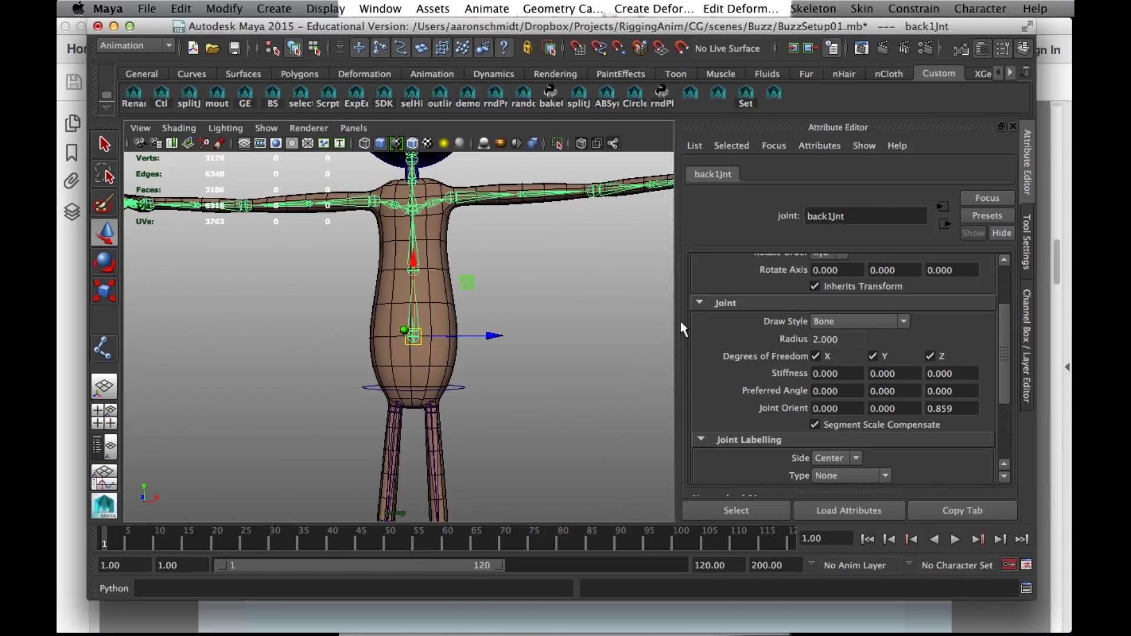
pyautogui.click(635, 105)
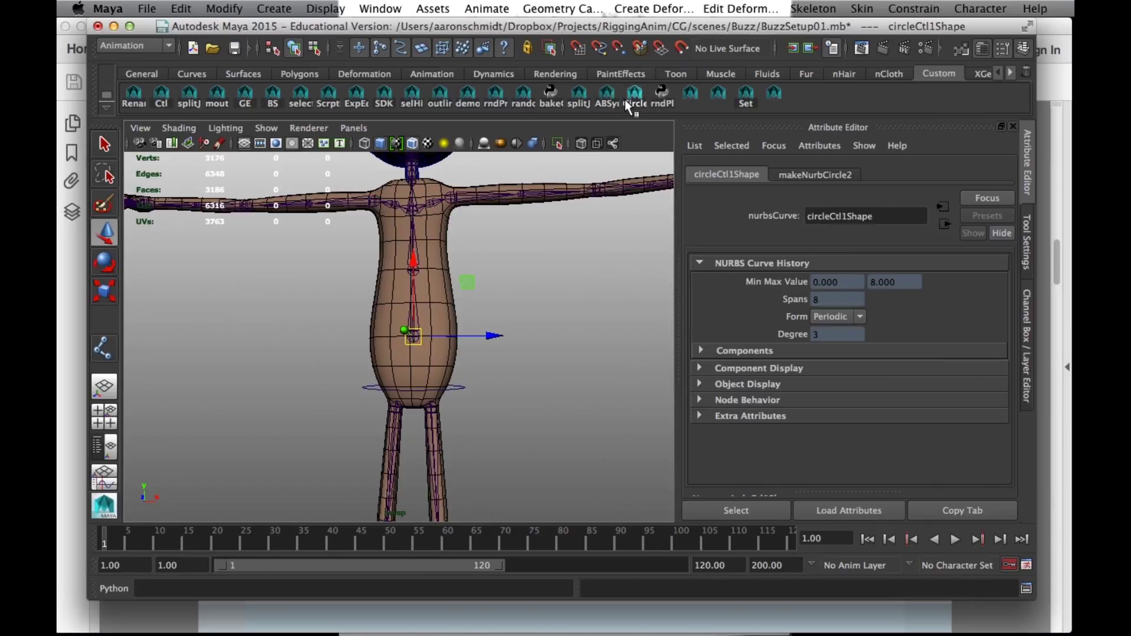
pyautogui.press('4')
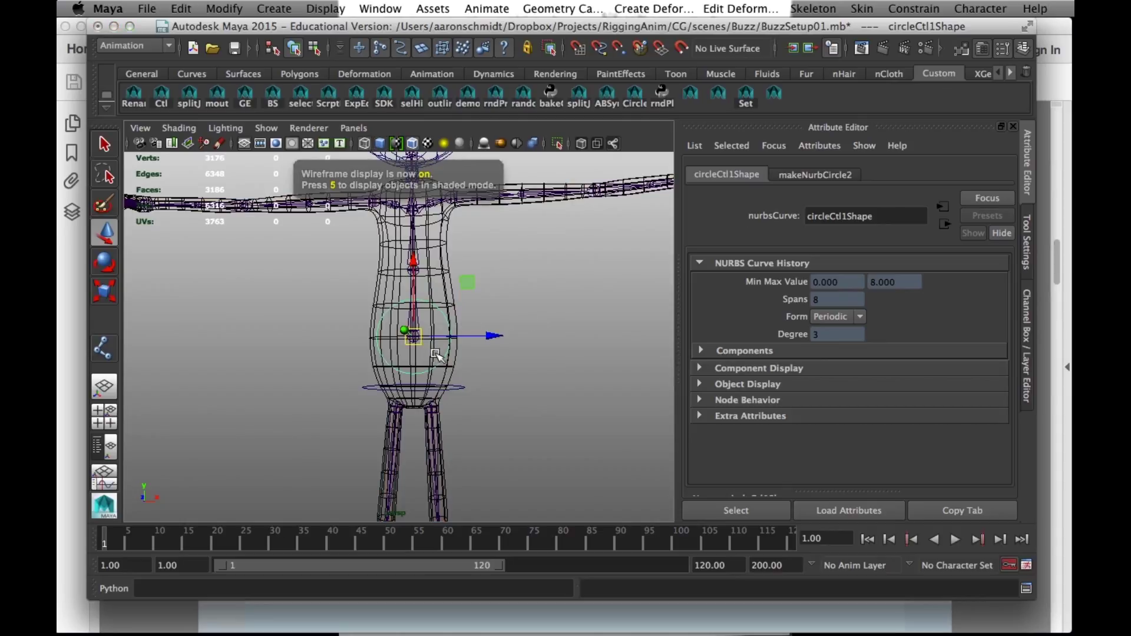
pyautogui.moveTo(377, 319); pyautogui.dragTo(322, 302, button='right')
pyautogui.moveTo(318, 273); pyautogui.dragTo(495, 386)
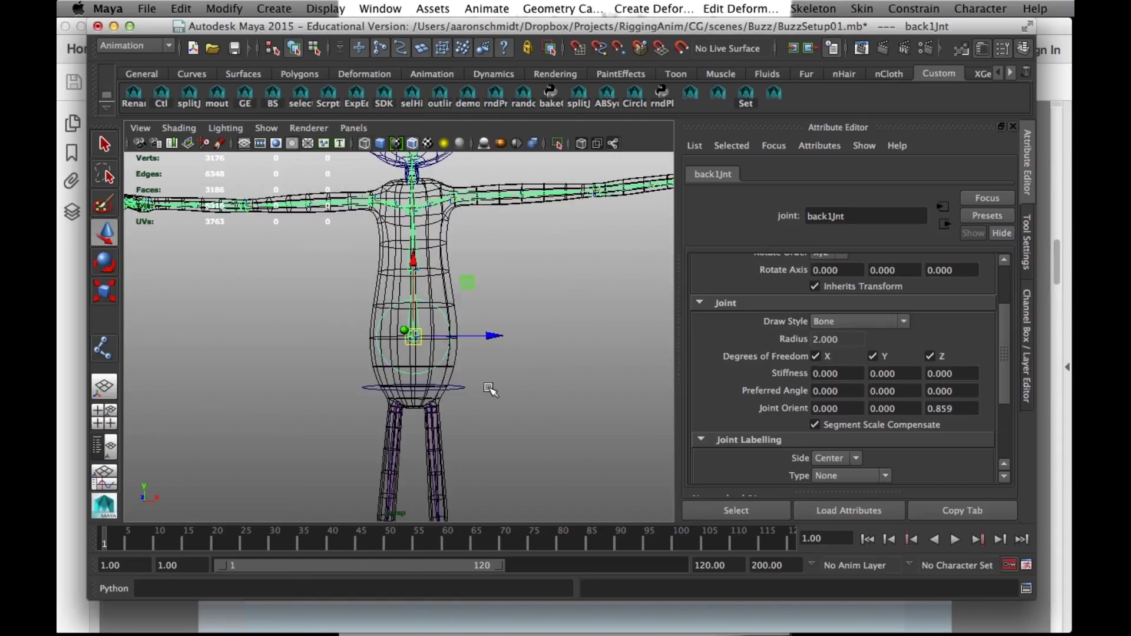
pyautogui.press('e')
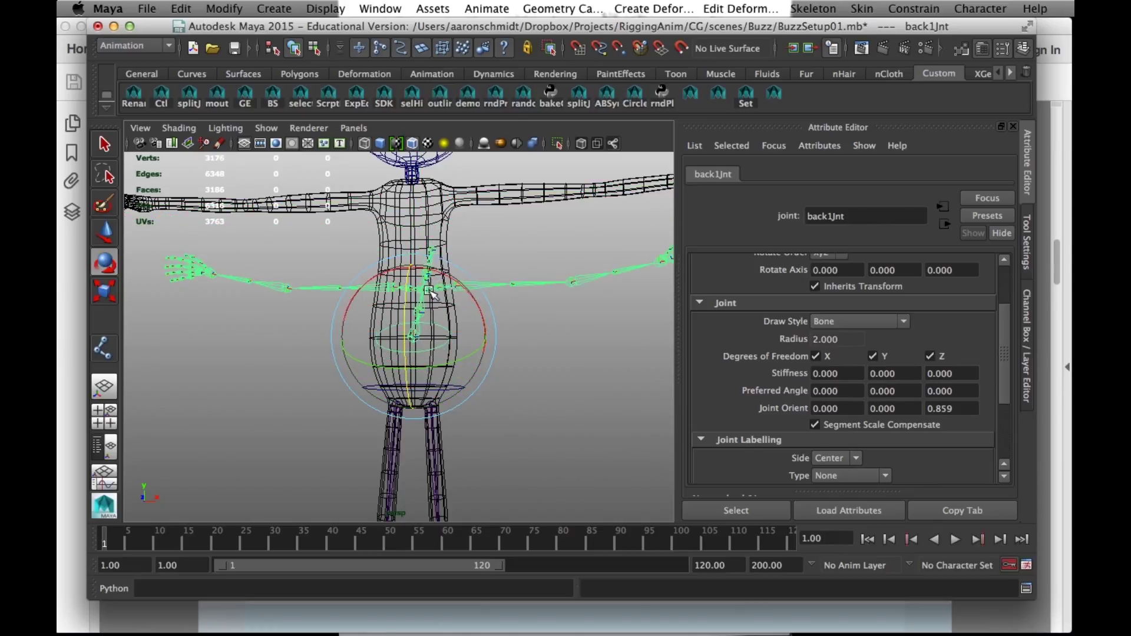
pyautogui.hotkey('ctrl', 'z')
pyautogui.click(521, 361)
pyautogui.click(373, 346)
pyautogui.click(367, 352)
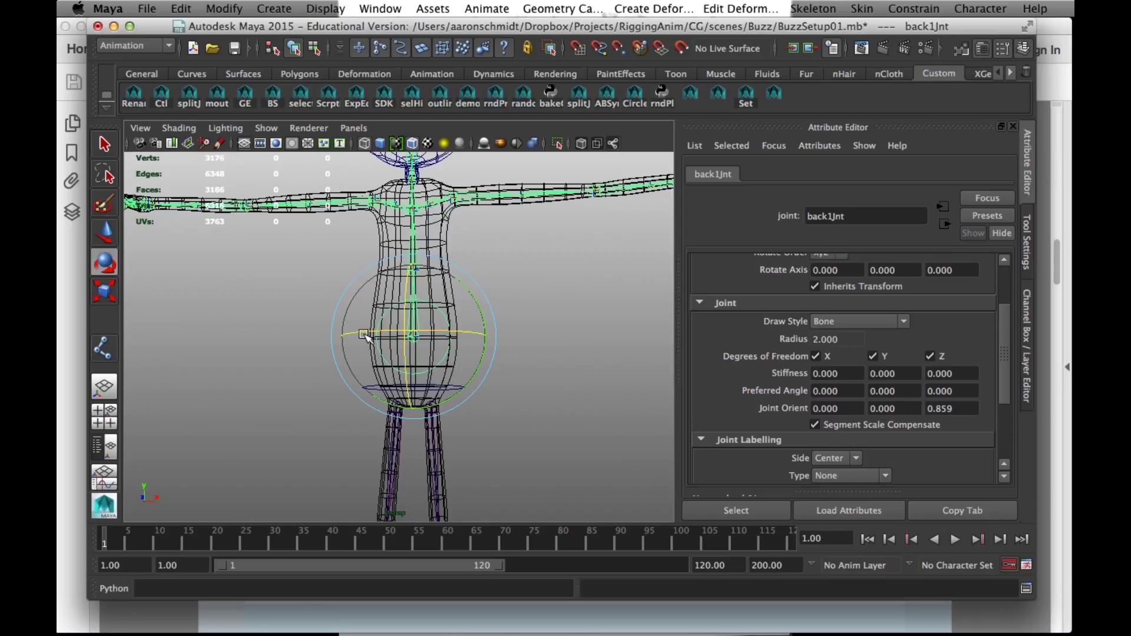
pyautogui.press('w')
# Select all control vertices of the circle around back1Jnt, rotate them to lie horizontally, and enlarge the circle beyond the body
pyautogui.moveTo(375, 300); pyautogui.dragTo(328, 301, button='right')
pyautogui.moveTo(327, 279); pyautogui.dragTo(480, 424)
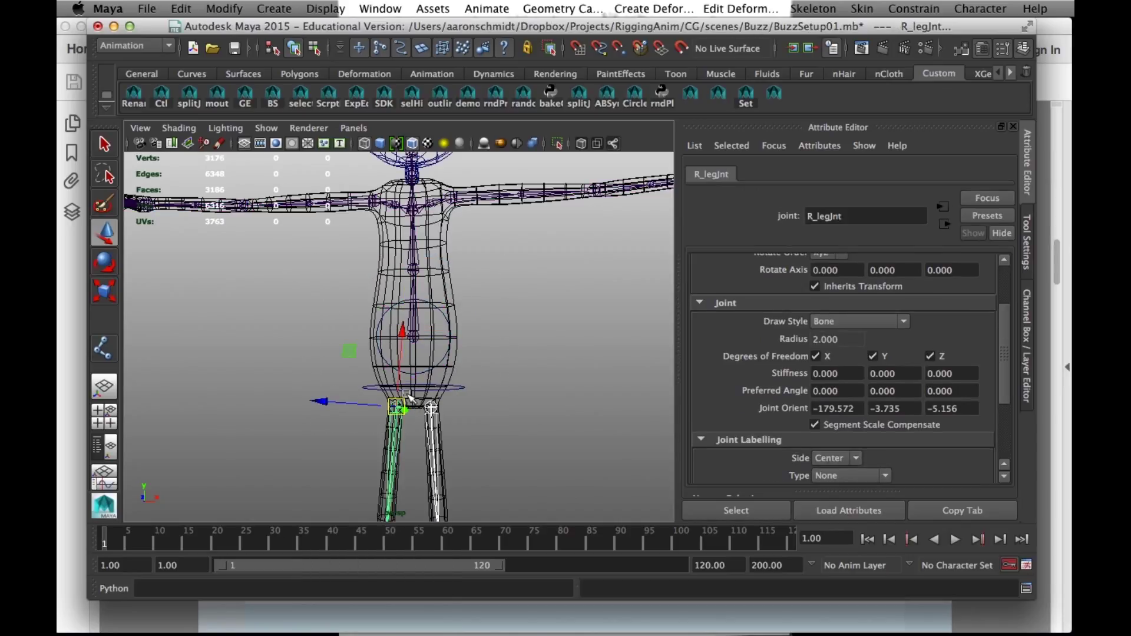
pyautogui.press('z')
pyautogui.moveTo(359, 277); pyautogui.dragTo(478, 385)
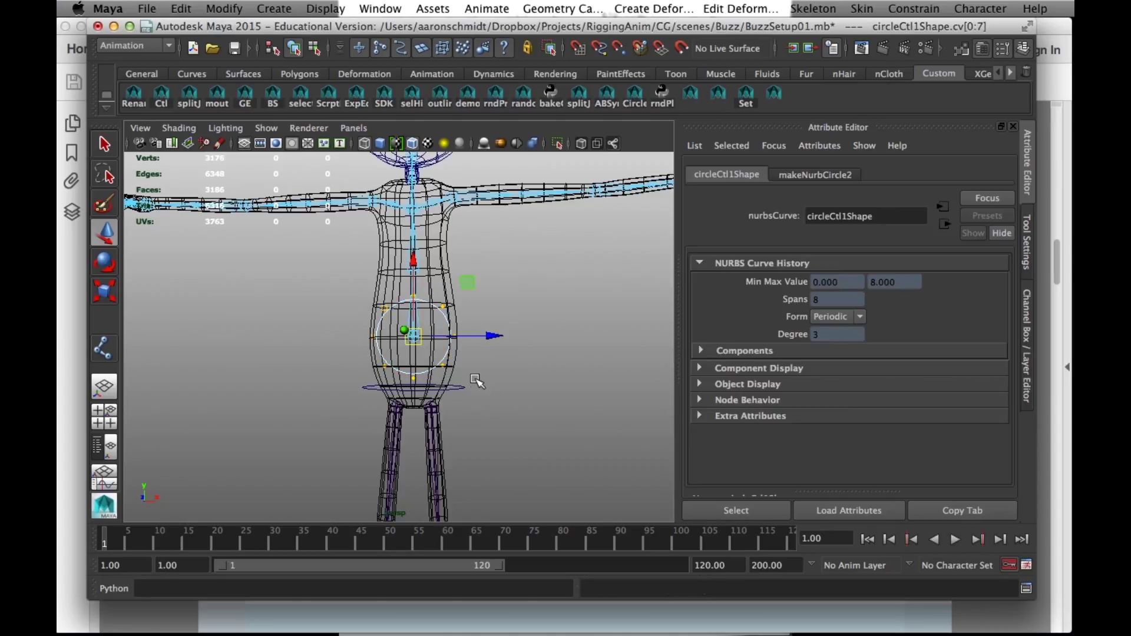
pyautogui.press('e')
pyautogui.moveTo(404, 355); pyautogui.dragTo(437, 268)
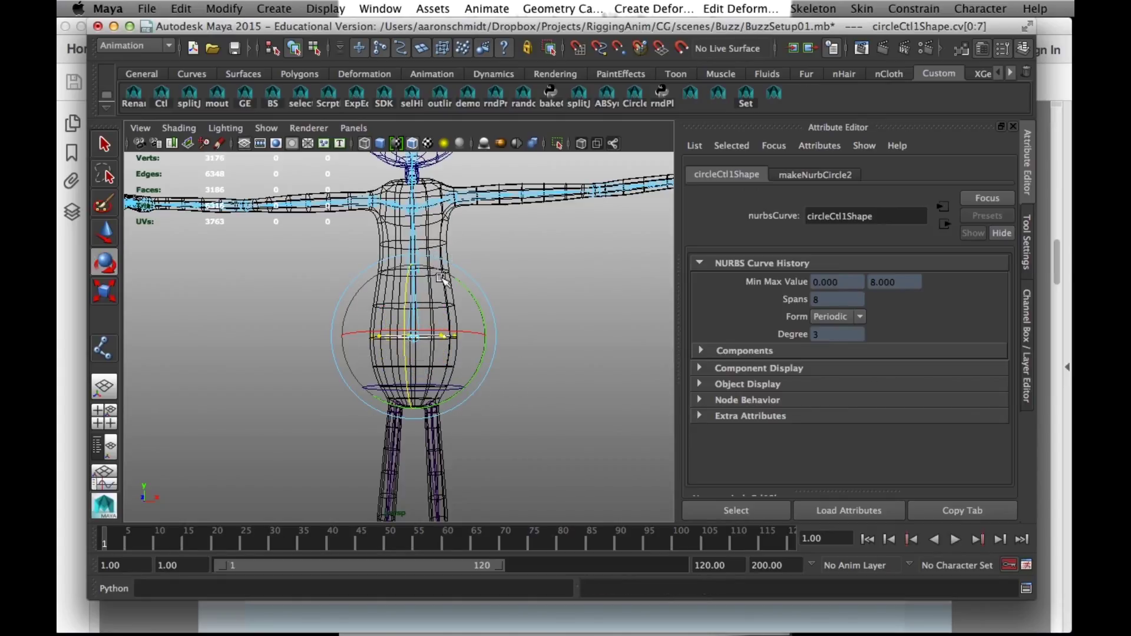
pyautogui.press('r')
pyautogui.keyDown('alt'); pyautogui.moveTo(424, 366); pyautogui.dragTo(428, 396); pyautogui.keyUp('alt')
pyautogui.moveTo(413, 345); pyautogui.dragTo(325, 363)
# Return to object selection, set back1Jnt's Draw Style to None to hide its bone, and clear the selection
pyautogui.click(294, 49)
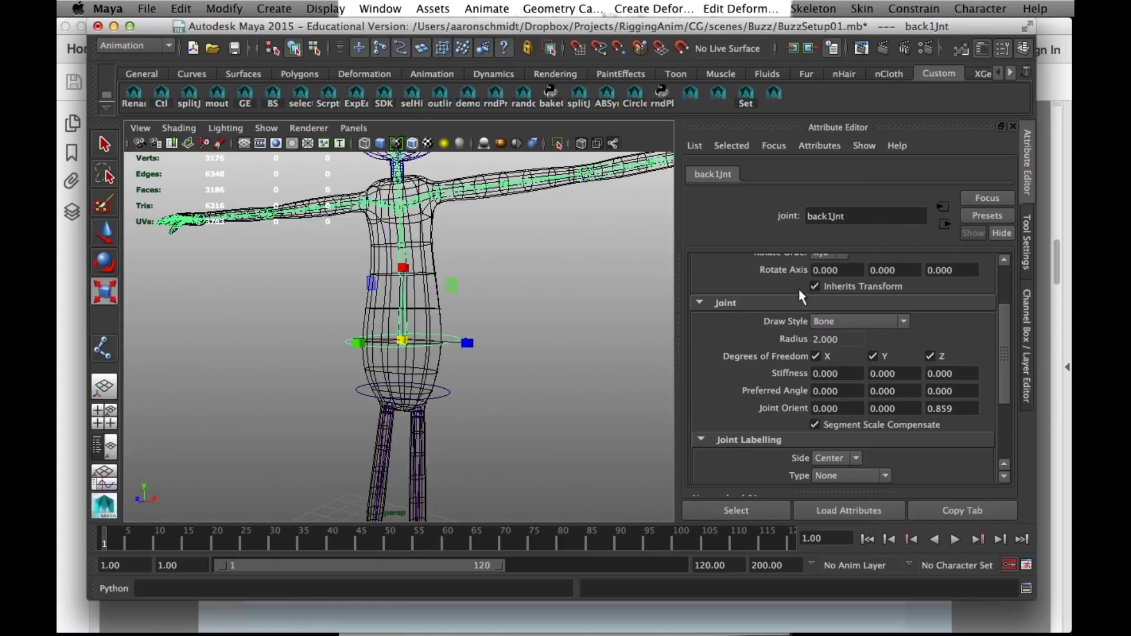
pyautogui.click(828, 324)
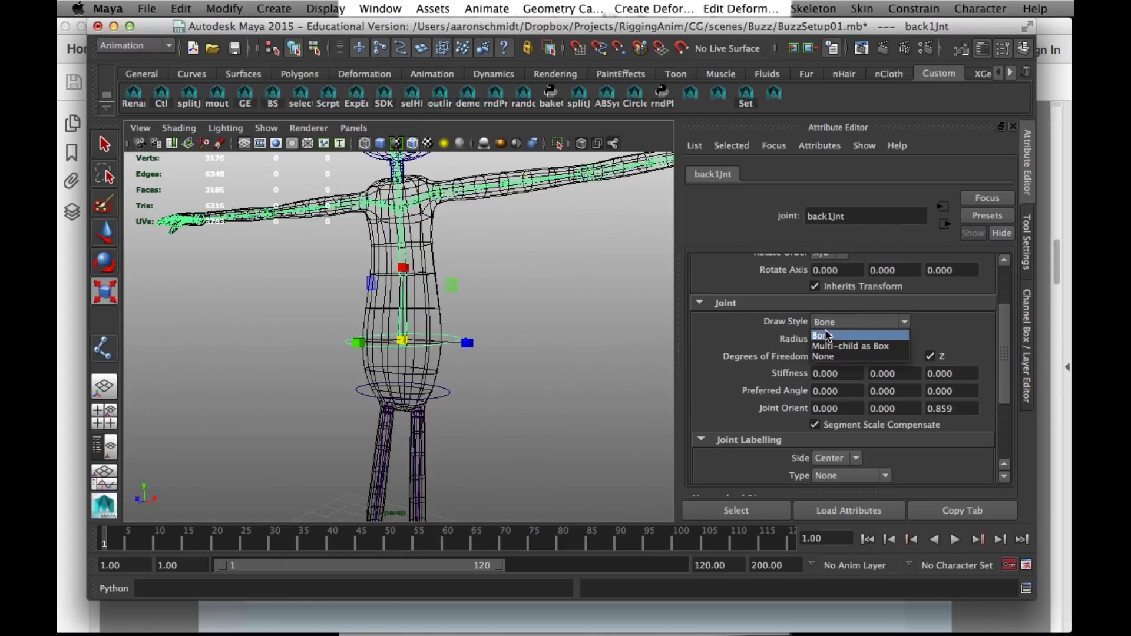
pyautogui.click(822, 357)
pyautogui.click(514, 380)
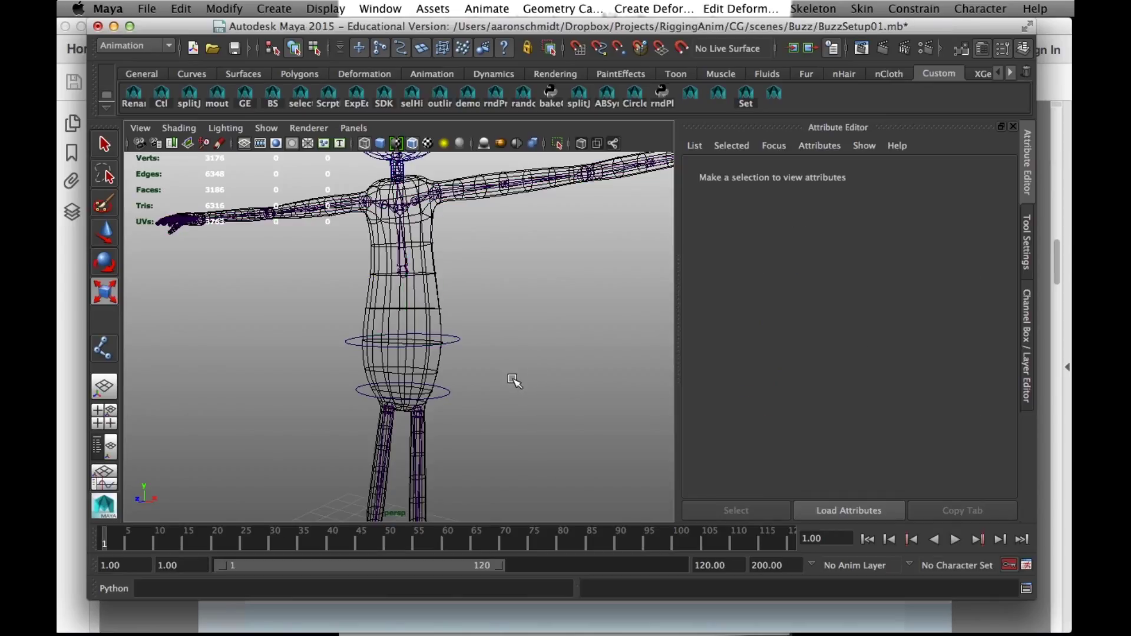
# Show the character shaded and examine the circle controls around the hips and lower back from several angles
pyautogui.press('5')
pyautogui.keyDown('alt'); pyautogui.moveTo(500, 489); pyautogui.dragTo(567, 465); pyautogui.keyUp('alt')
pyautogui.keyDown('alt'); pyautogui.moveTo(508, 383); pyautogui.dragTo(441, 409); pyautogui.keyUp('alt')
pyautogui.keyDown('alt'); pyautogui.moveTo(441, 408); pyautogui.dragTo(310, 400, button='middle'); pyautogui.keyUp('alt')
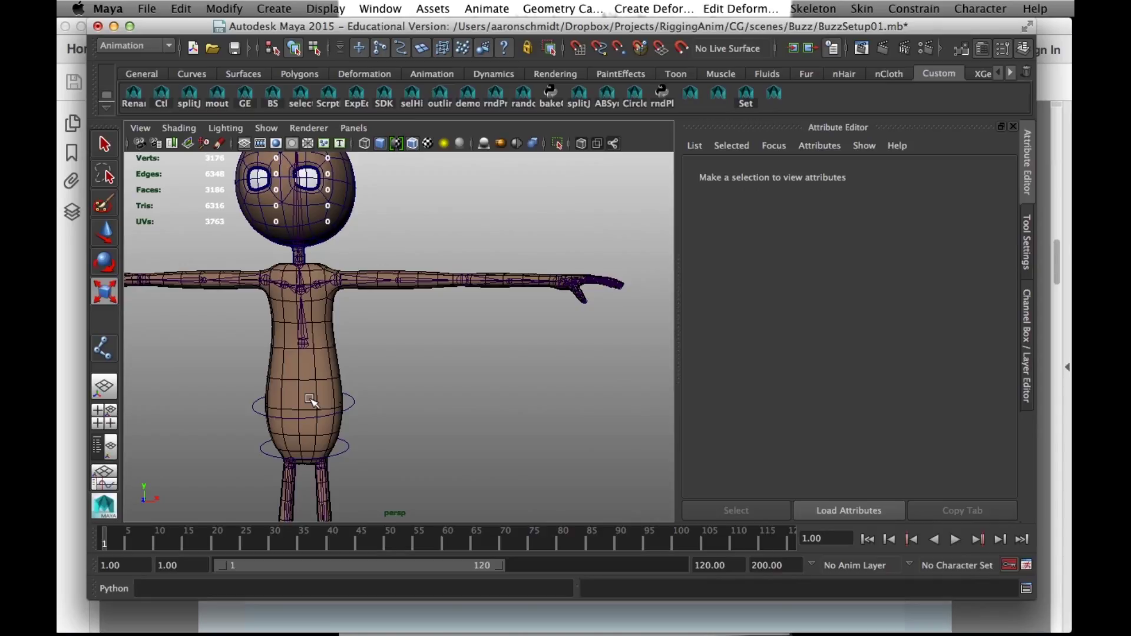
pyautogui.keyDown('alt'); pyautogui.moveTo(337, 406); pyautogui.dragTo(346, 360); pyautogui.keyUp('alt')
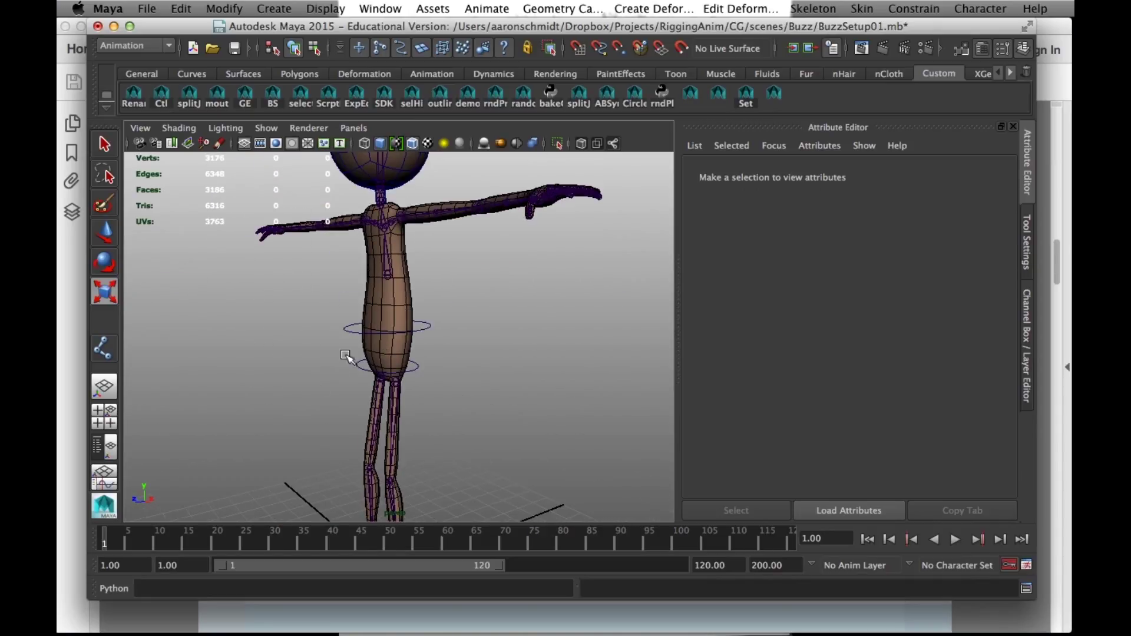
pyautogui.keyDown('alt'); pyautogui.moveTo(369, 352); pyautogui.dragTo(405, 437, button='right'); pyautogui.keyUp('alt')
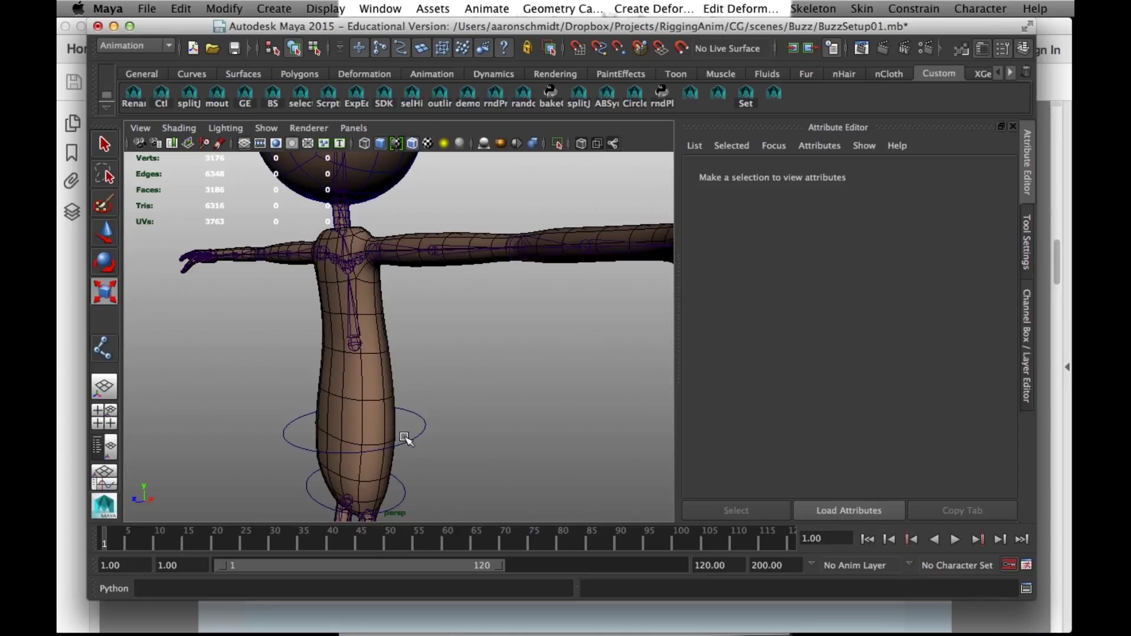
pyautogui.keyDown('alt'); pyautogui.moveTo(285, 429); pyautogui.dragTo(423, 483); pyautogui.keyUp('alt')
pyautogui.keyDown('alt'); pyautogui.moveTo(424, 483); pyautogui.dragTo(279, 479, button='right'); pyautogui.keyUp('alt')
pyautogui.keyDown('alt'); pyautogui.moveTo(379, 335); pyautogui.dragTo(411, 321, button='right'); pyautogui.keyUp('alt')
pyautogui.keyDown('alt'); pyautogui.moveTo(412, 322); pyautogui.dragTo(346, 312); pyautogui.keyUp('alt')
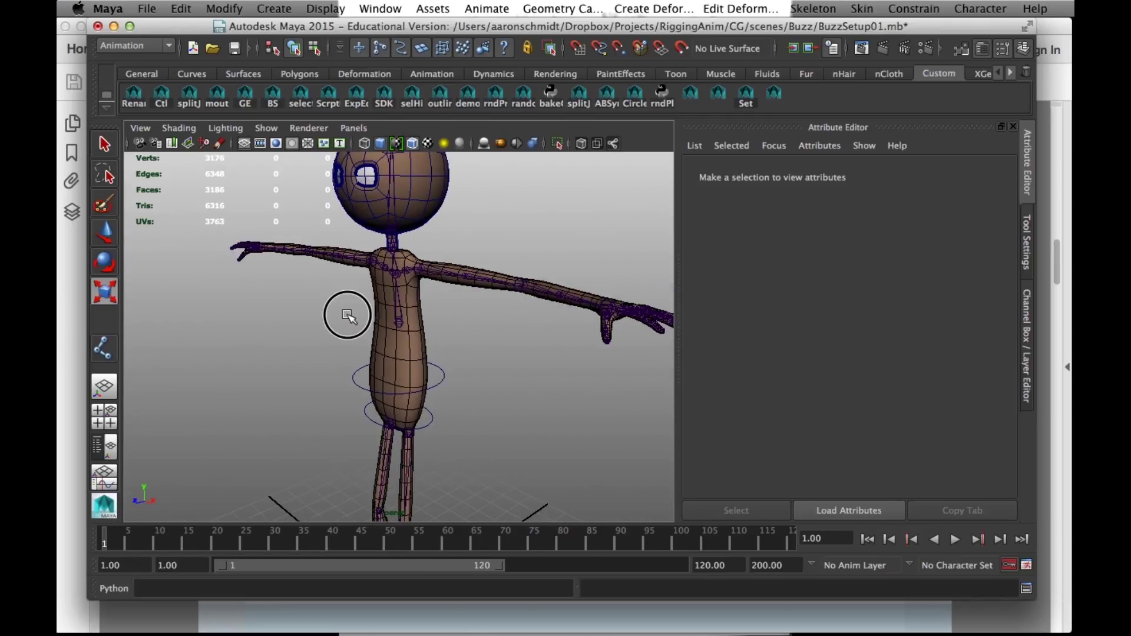
# Attach a circle control to the back2Jnt joint with the Circle script and show its control vertices in wireframe
pyautogui.click(363, 393)
pyautogui.click(301, 352)
pyautogui.keyDown('alt'); pyautogui.moveTo(301, 352); pyautogui.dragTo(406, 318); pyautogui.keyUp('alt')
pyautogui.keyDown('alt'); pyautogui.moveTo(397, 370); pyautogui.dragTo(422, 394); pyautogui.keyUp('alt')
pyautogui.click(365, 463)
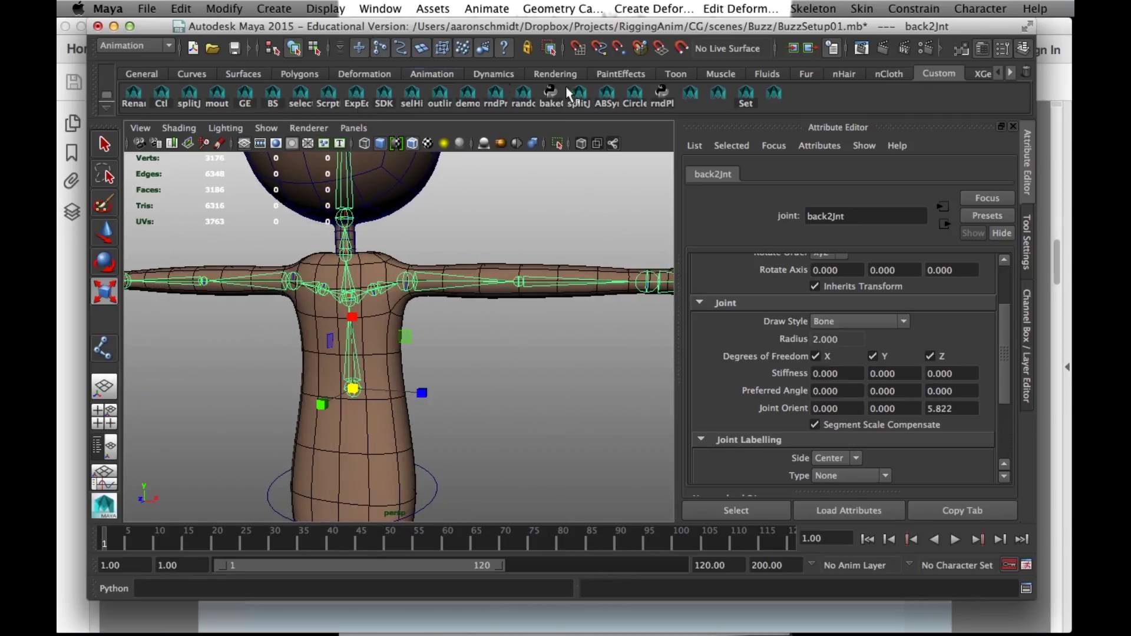
pyautogui.click(632, 96)
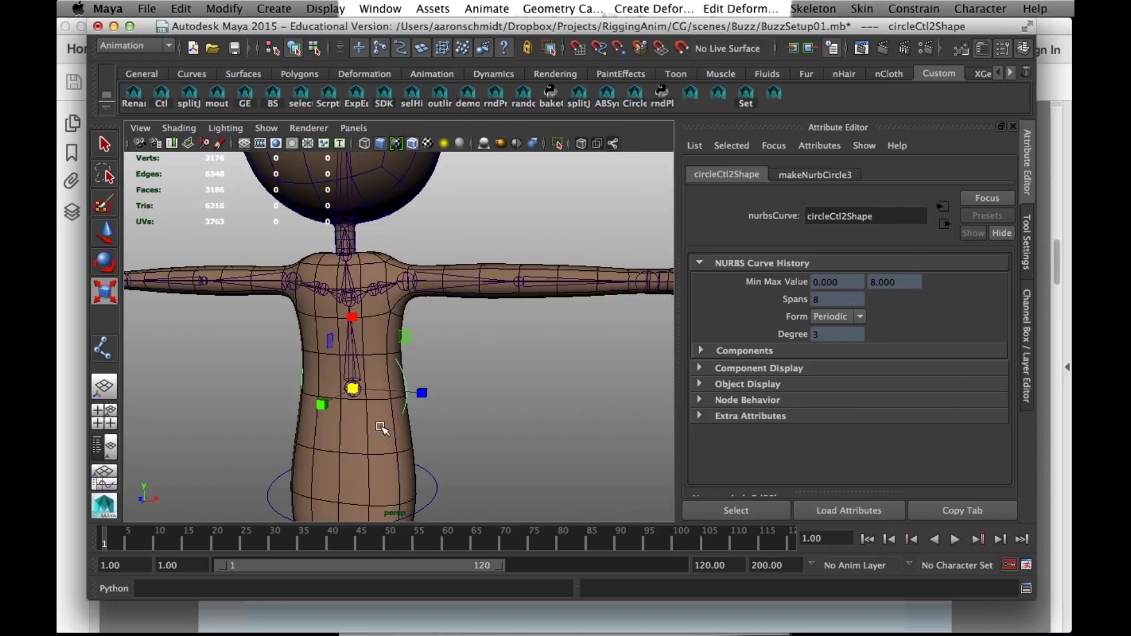
pyautogui.moveTo(408, 386); pyautogui.dragTo(281, 342, button='right')
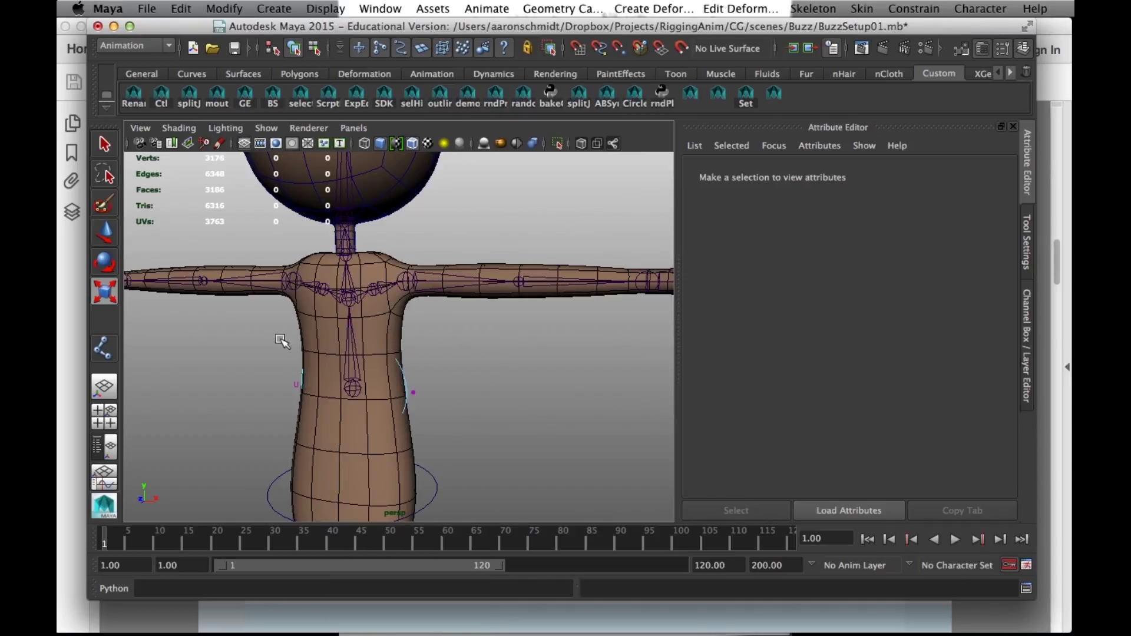
pyautogui.press('4')
pyautogui.moveTo(252, 320); pyautogui.dragTo(414, 465)
pyautogui.press('e')
pyautogui.moveTo(330, 406); pyautogui.dragTo(356, 318)
pyautogui.press('z')
pyautogui.press('a')
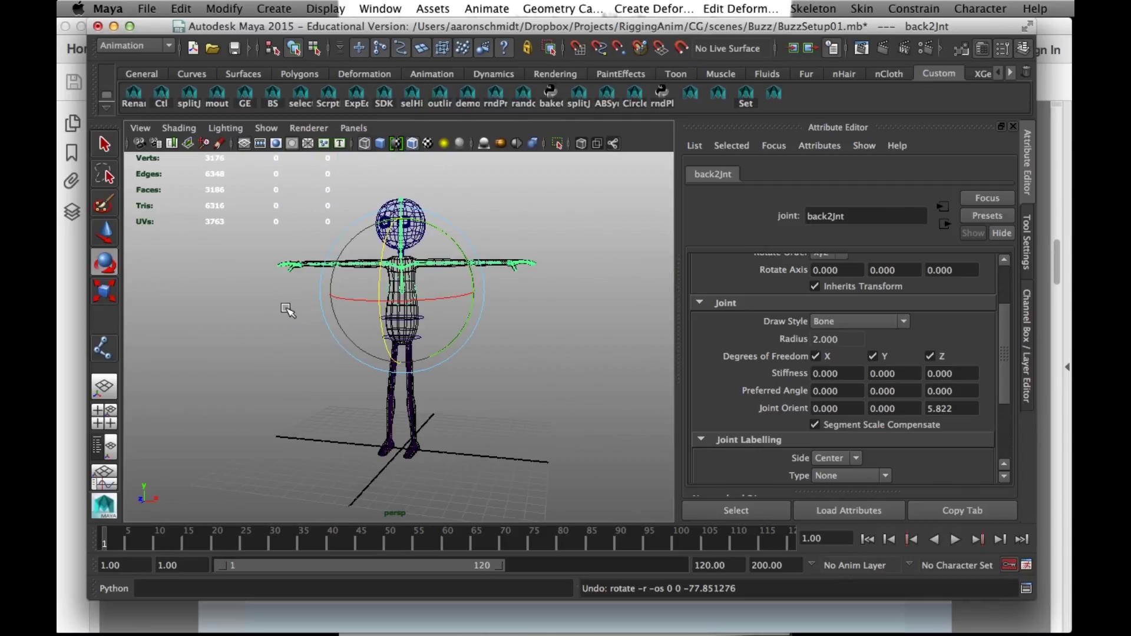
pyautogui.press('z')
pyautogui.keyDown('alt'); pyautogui.moveTo(374, 291); pyautogui.dragTo(578, 361, button='right'); pyautogui.keyUp('alt')
pyautogui.keyDown('alt'); pyautogui.moveTo(470, 230); pyautogui.dragTo(457, 327, button='middle'); pyautogui.keyUp('alt')
pyautogui.moveTo(461, 238); pyautogui.dragTo(304, 360)
pyautogui.press('z')
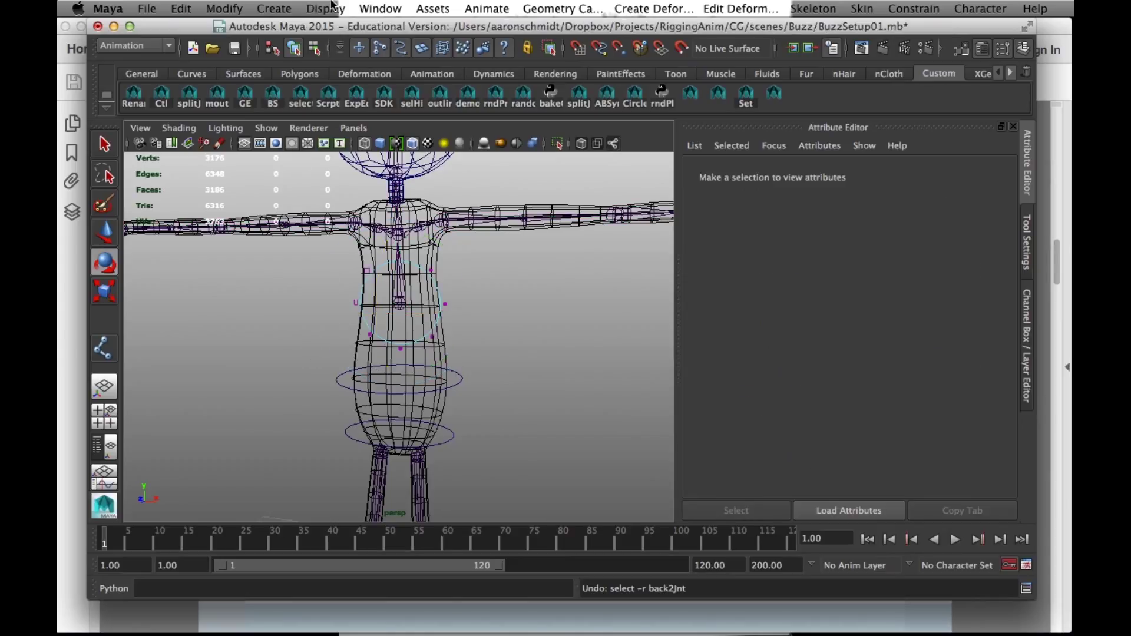
# In component selection, select the control vertices of back2Jnt's circle, rotate them horizontally, widen the circle, and restore shaded display
pyautogui.click(313, 52)
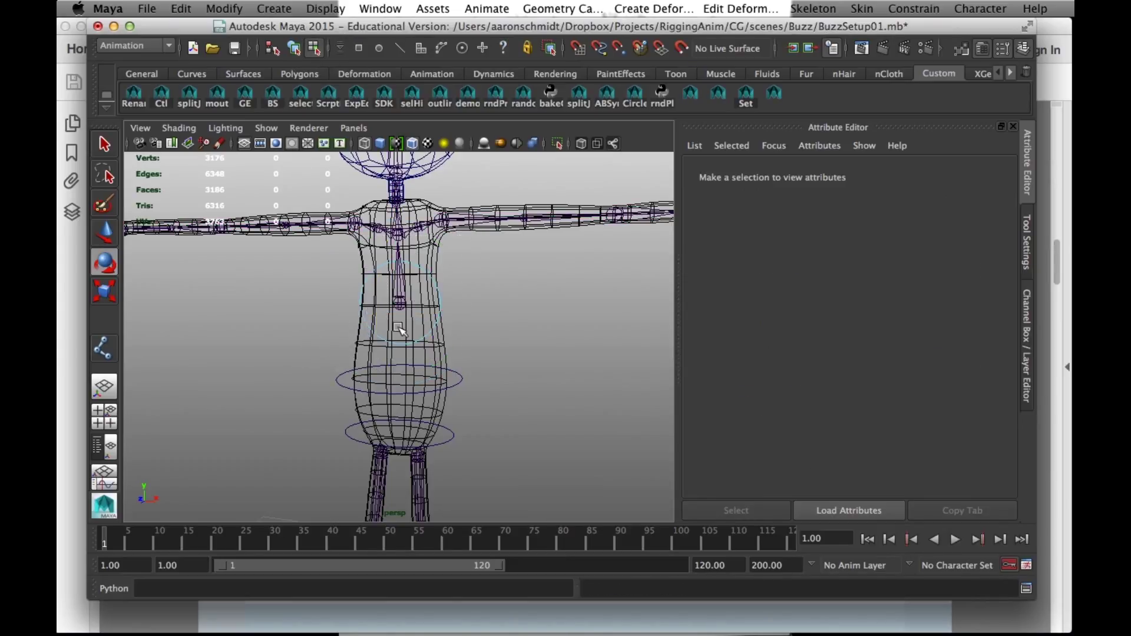
pyautogui.moveTo(440, 282); pyautogui.dragTo(375, 283, button='right')
pyautogui.moveTo(331, 242); pyautogui.dragTo(466, 381)
pyautogui.moveTo(377, 336); pyautogui.dragTo(400, 227)
pyautogui.press('r')
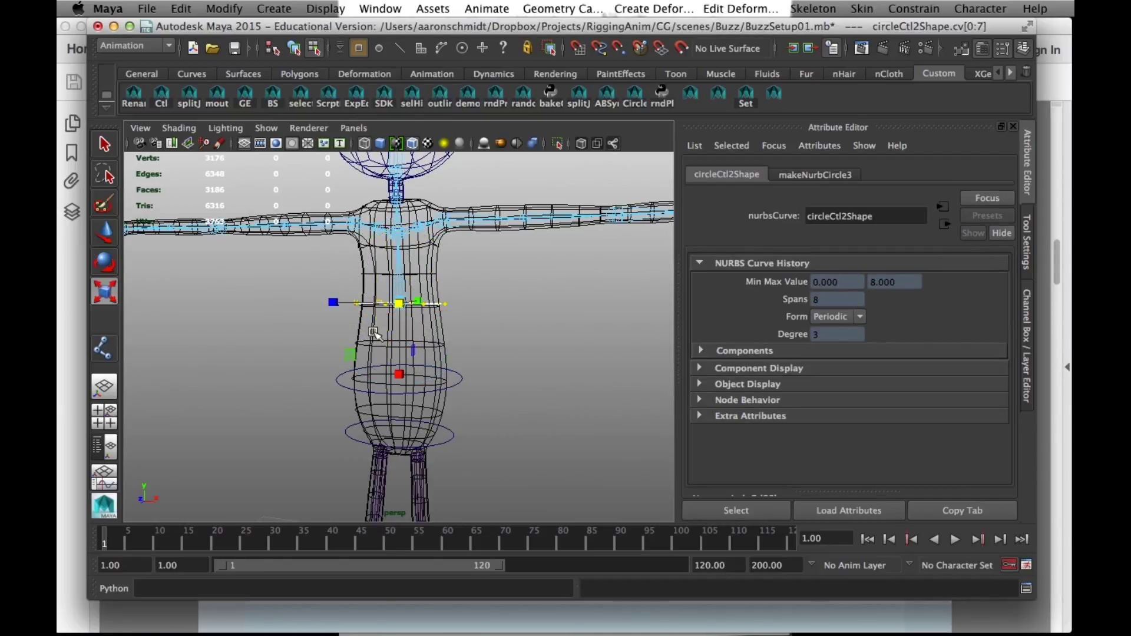
pyautogui.keyDown('alt'); pyautogui.moveTo(374, 331); pyautogui.dragTo(384, 359); pyautogui.keyUp('alt')
pyautogui.moveTo(329, 295)
pyautogui.mouseDown()
pyautogui.moveTo(317, 293)
pyautogui.moveTo(333, 321)
pyautogui.moveTo(312, 343)
pyautogui.moveTo(448, 272)
pyautogui.mouseUp()
pyautogui.press('5')
pyautogui.keyDown('alt'); pyautogui.moveTo(447, 270); pyautogui.dragTo(438, 300, button='middle'); pyautogui.keyUp('alt')
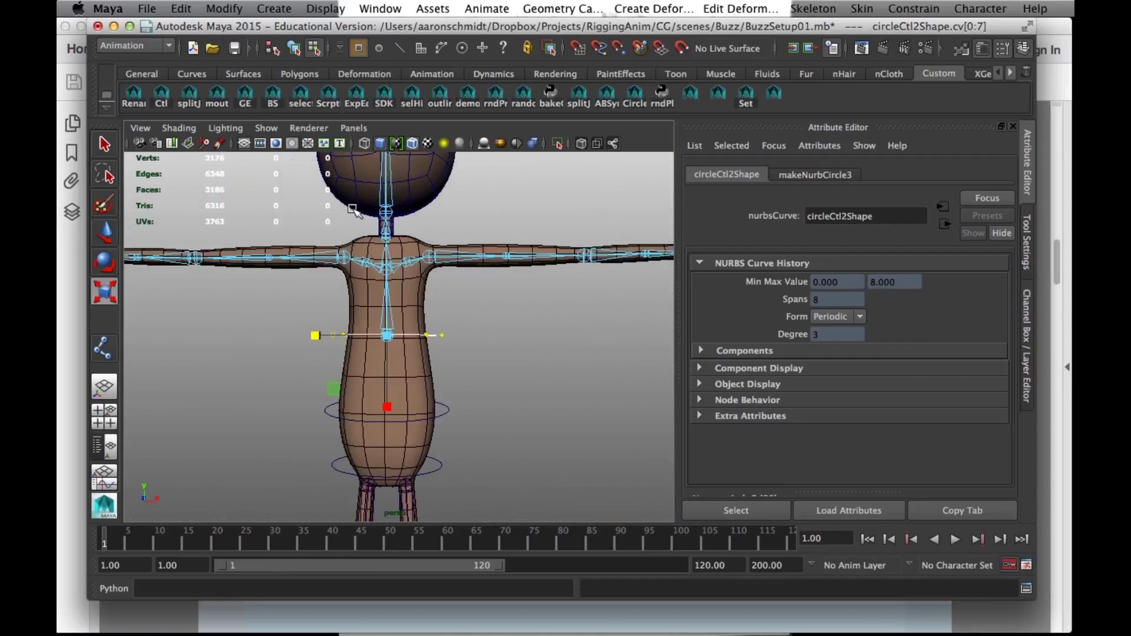
# Return to object selection, hide back2Jnt's bone by setting its Draw Style to None, and deselect the joint
pyautogui.click(293, 47)
pyautogui.click(506, 393)
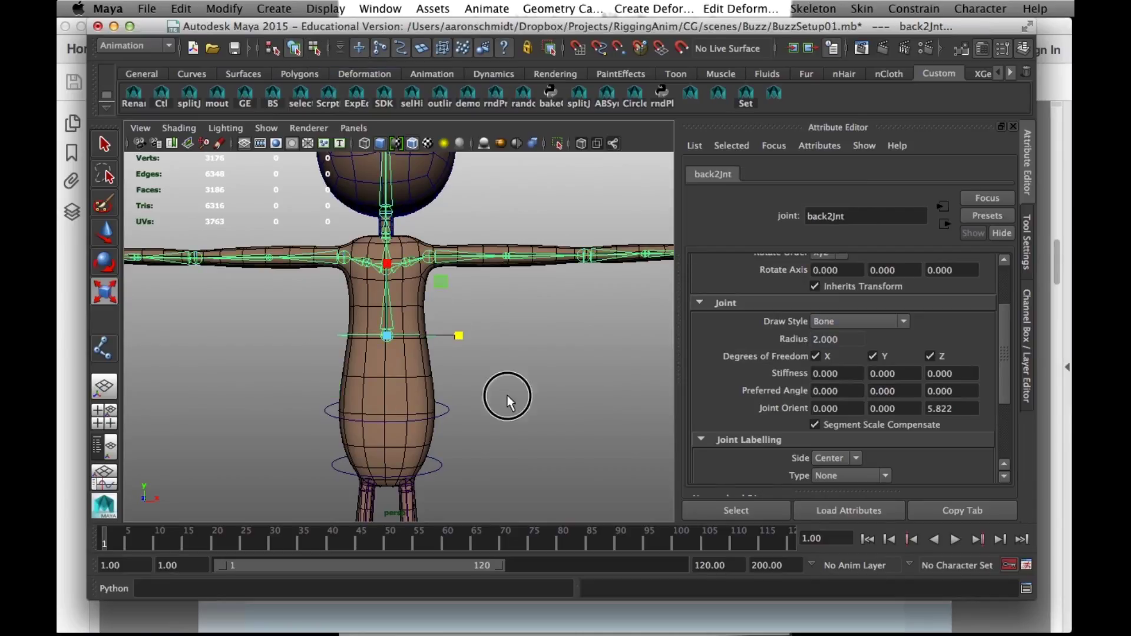
pyautogui.click(432, 329)
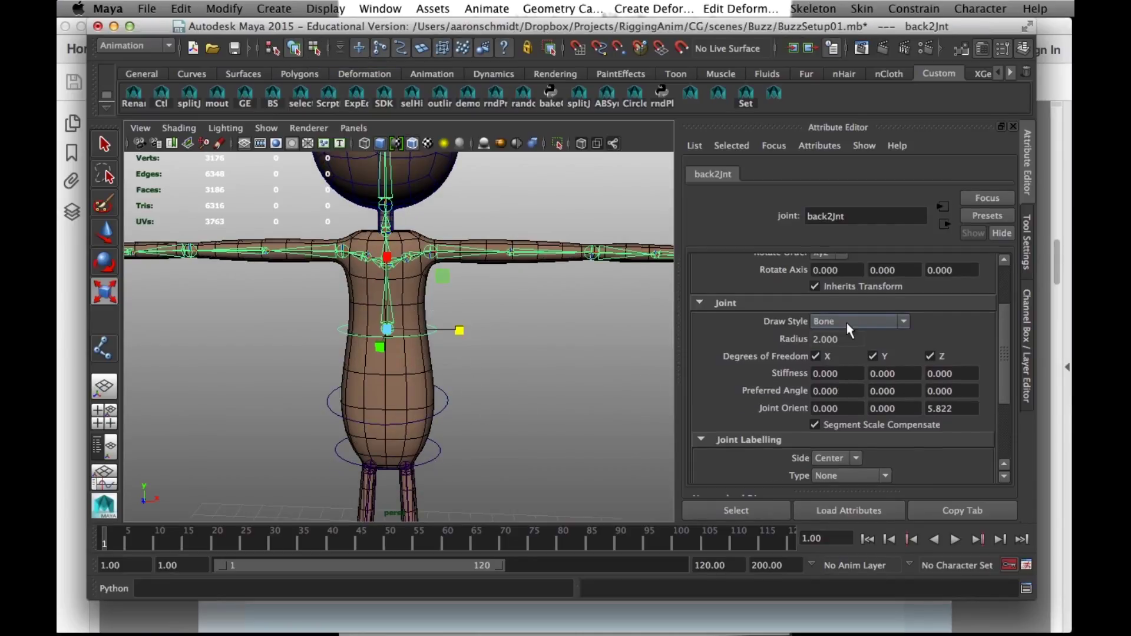
pyautogui.click(847, 323)
pyautogui.click(825, 357)
pyautogui.keyDown('alt'); pyautogui.moveTo(503, 328); pyautogui.dragTo(521, 416, button='middle'); pyautogui.keyUp('alt')
pyautogui.keyDown('alt'); pyautogui.moveTo(522, 416); pyautogui.dragTo(521, 319); pyautogui.keyUp('alt')
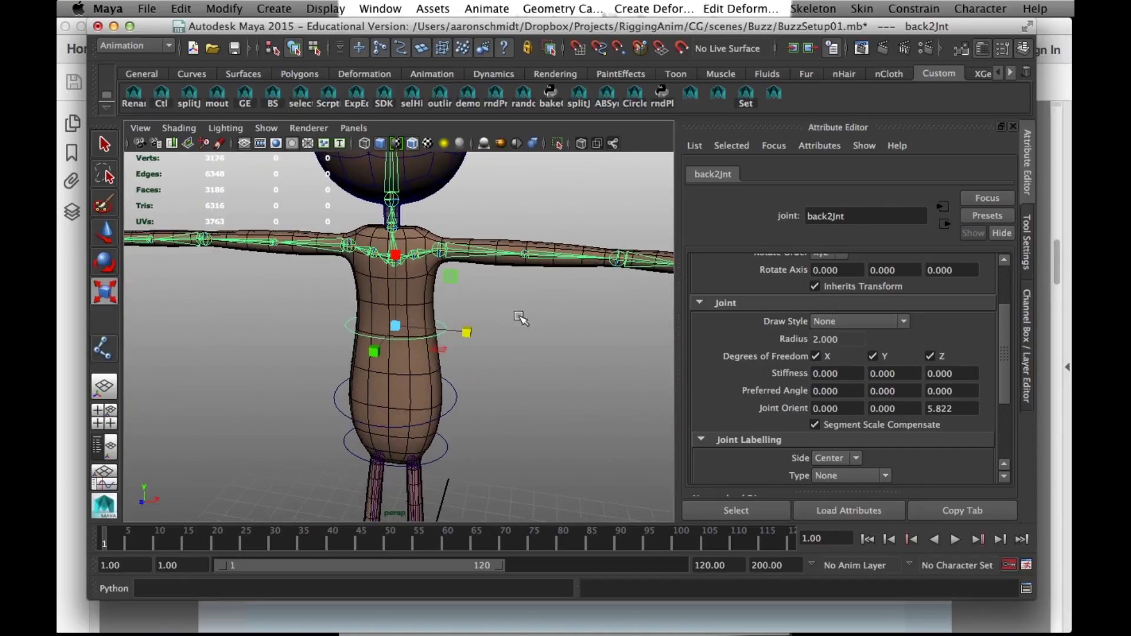
pyautogui.keyDown('alt'); pyautogui.moveTo(521, 318); pyautogui.dragTo(491, 380, button='middle'); pyautogui.keyUp('alt')
pyautogui.keyDown('alt'); pyautogui.moveTo(491, 381); pyautogui.dragTo(515, 400, button='right'); pyautogui.keyUp('alt')
pyautogui.click(515, 400)
# Select the back3Jnt joint in the upper chest and attach a circle control to it with the Circle script
pyautogui.click(377, 322)
pyautogui.keyDown('alt'); pyautogui.moveTo(377, 332); pyautogui.dragTo(353, 396, button='middle'); pyautogui.keyUp('alt')
pyautogui.click(110, 299)
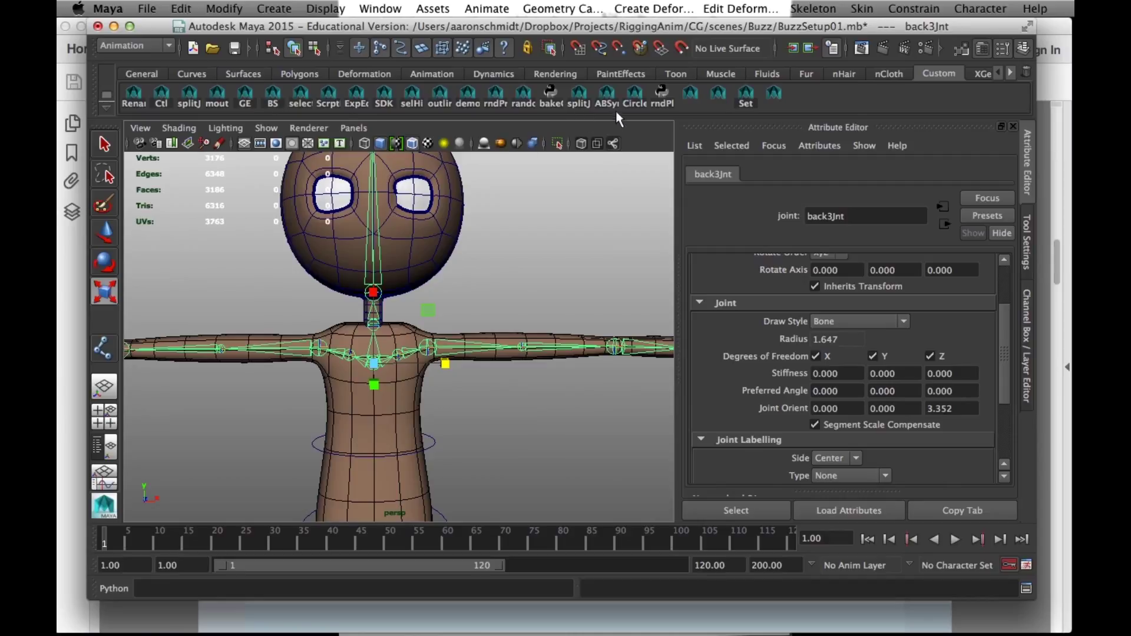
pyautogui.click(635, 102)
pyautogui.keyDown('alt'); pyautogui.moveTo(448, 383); pyautogui.dragTo(390, 394); pyautogui.keyUp('alt')
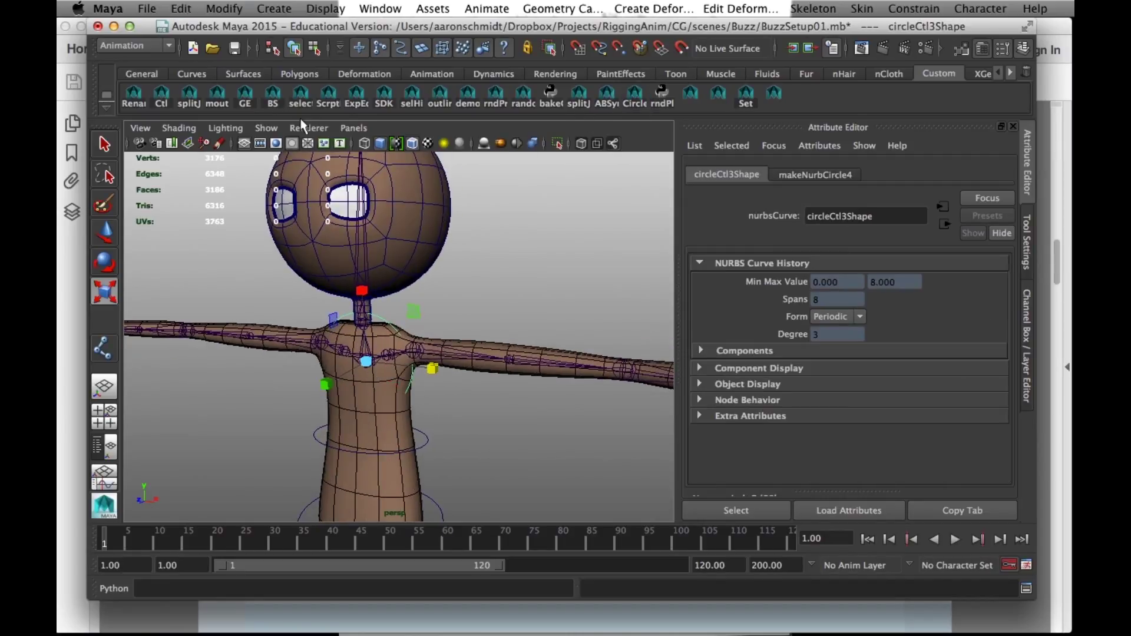
# Rotate the control vertices of back3Jnt's circle so it lies horizontally around the chest, widen it, and return to object selection
pyautogui.click(314, 47)
pyautogui.moveTo(264, 286); pyautogui.dragTo(457, 430)
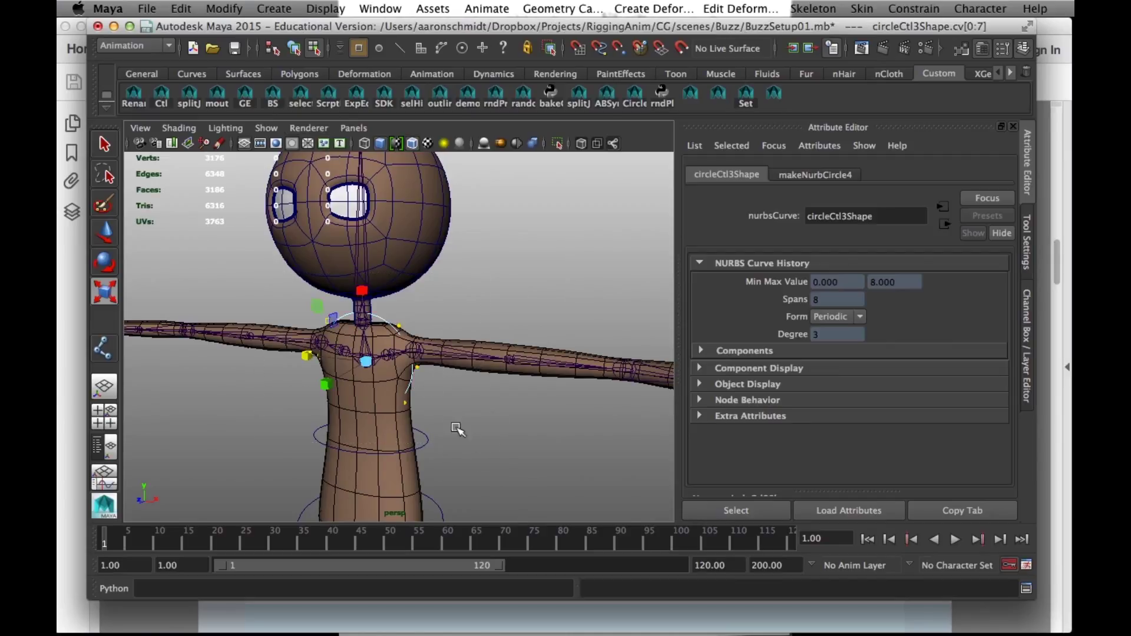
pyautogui.press('e')
pyautogui.moveTo(328, 373); pyautogui.dragTo(373, 268)
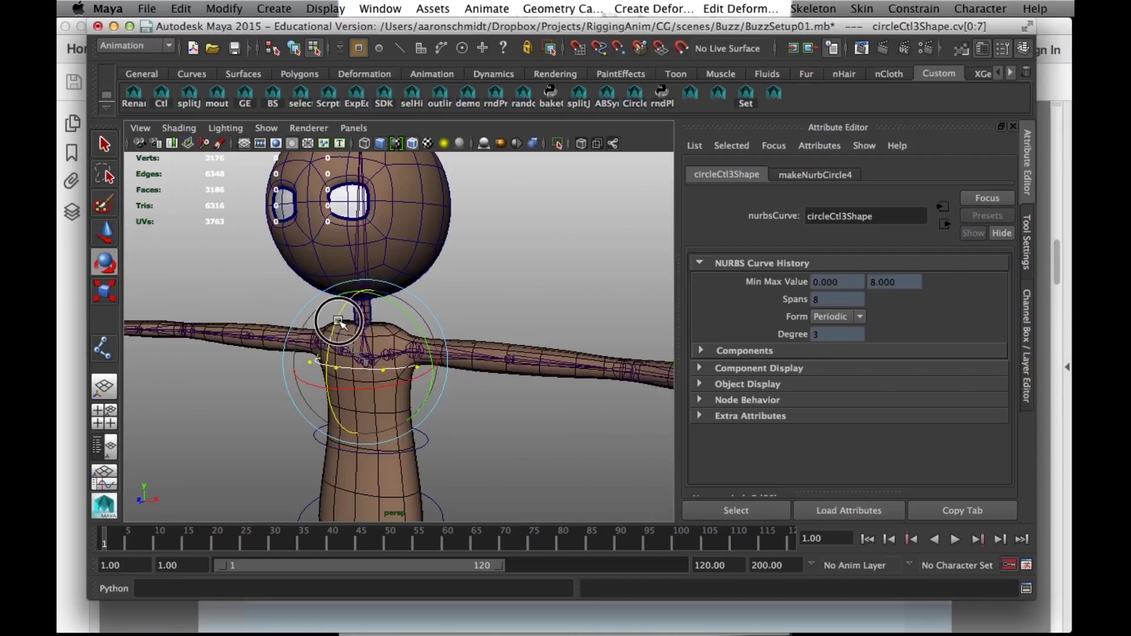
pyautogui.press('r')
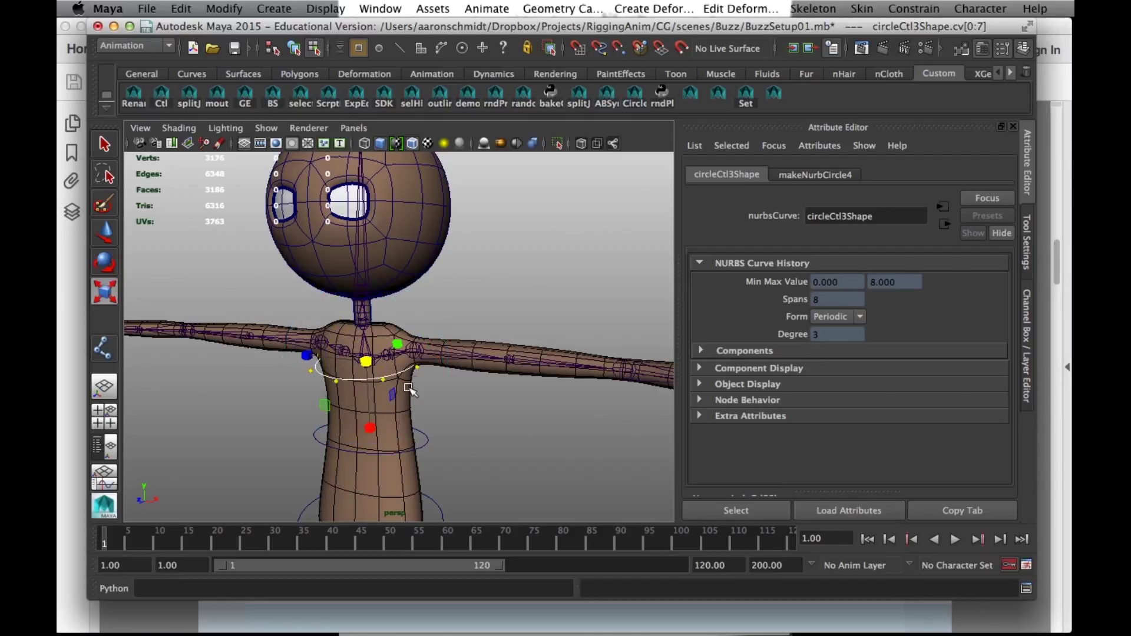
pyautogui.moveTo(307, 352); pyautogui.dragTo(292, 352)
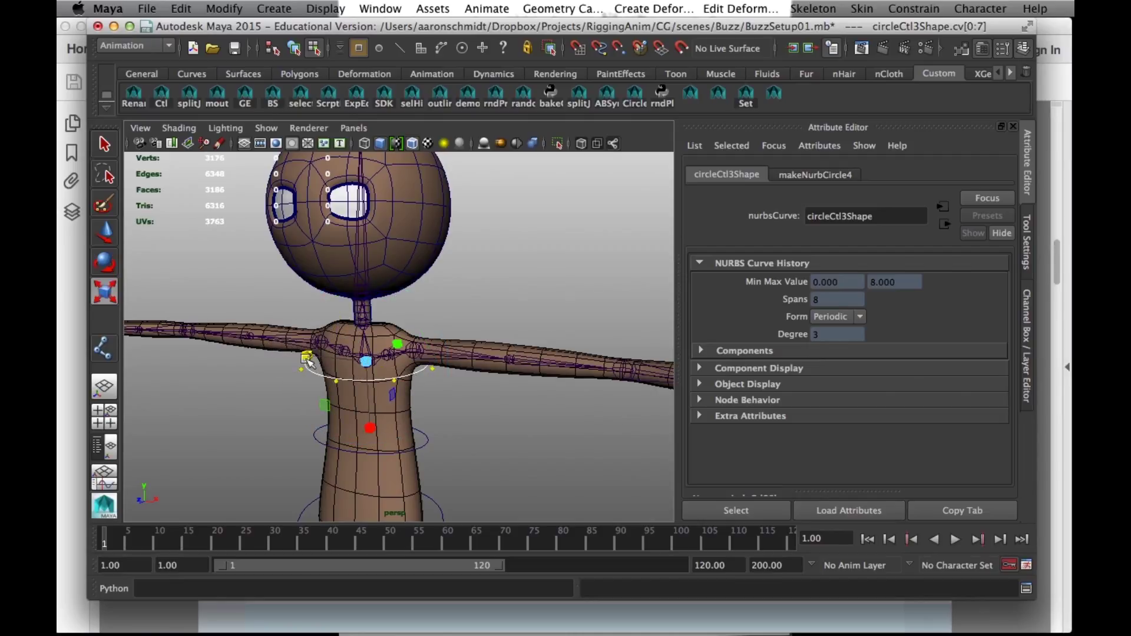
pyautogui.press('w')
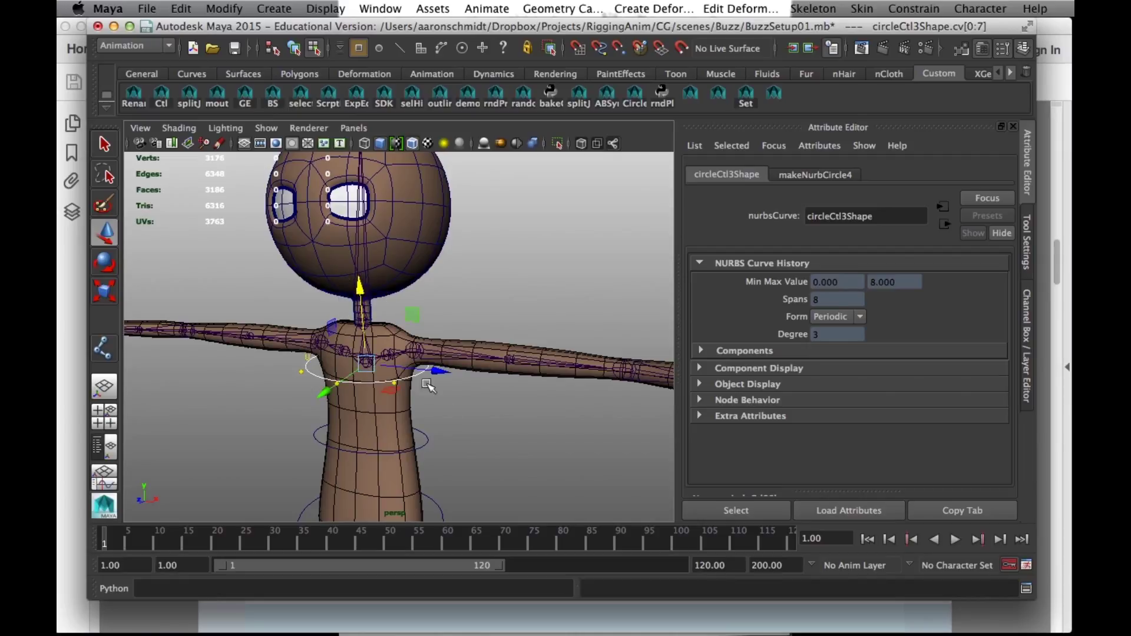
pyautogui.click(293, 48)
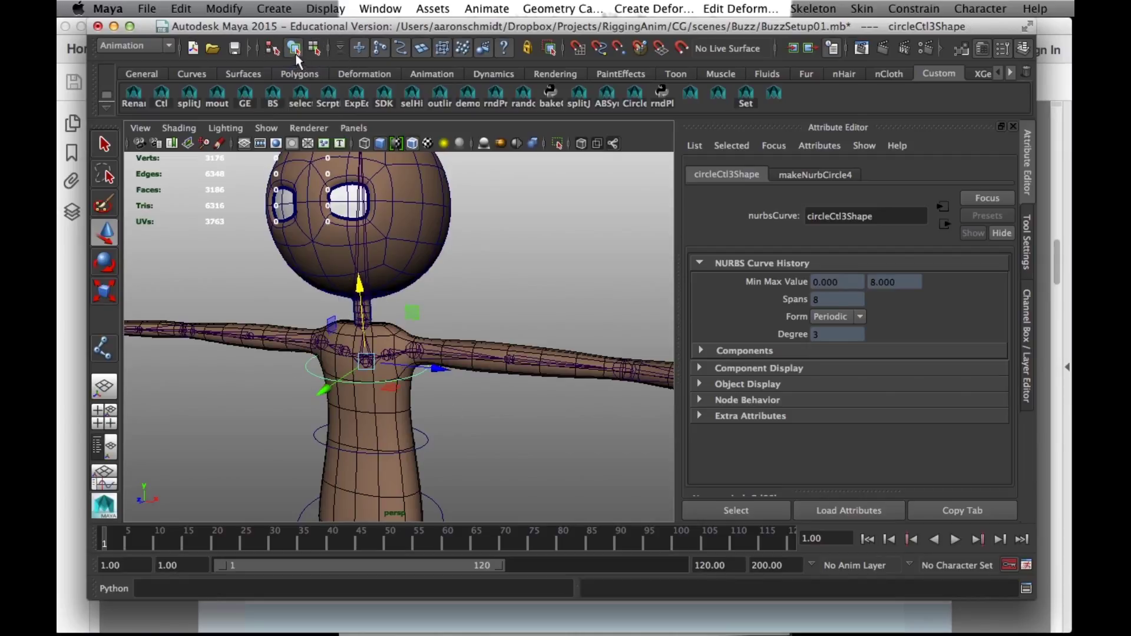
# Select back3Jnt through its chest circle, hide its bone by setting Draw Style to None, and deselect it
pyautogui.click(492, 242)
pyautogui.click(311, 369)
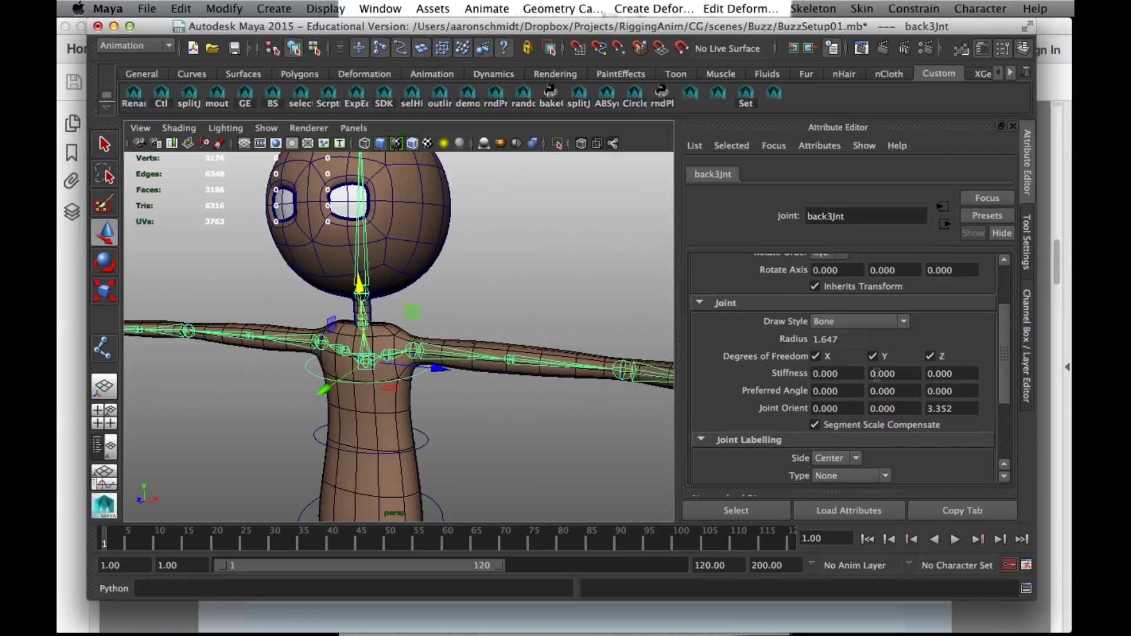
pyautogui.click(863, 321)
pyautogui.click(824, 356)
pyautogui.click(503, 311)
# Select the L_scapulaJnt joint beside the upper chest and attach a circle control to it with the Circle script
pyautogui.keyDown('alt'); pyautogui.moveTo(418, 351); pyautogui.dragTo(476, 356); pyautogui.keyUp('alt')
pyautogui.click(406, 355)
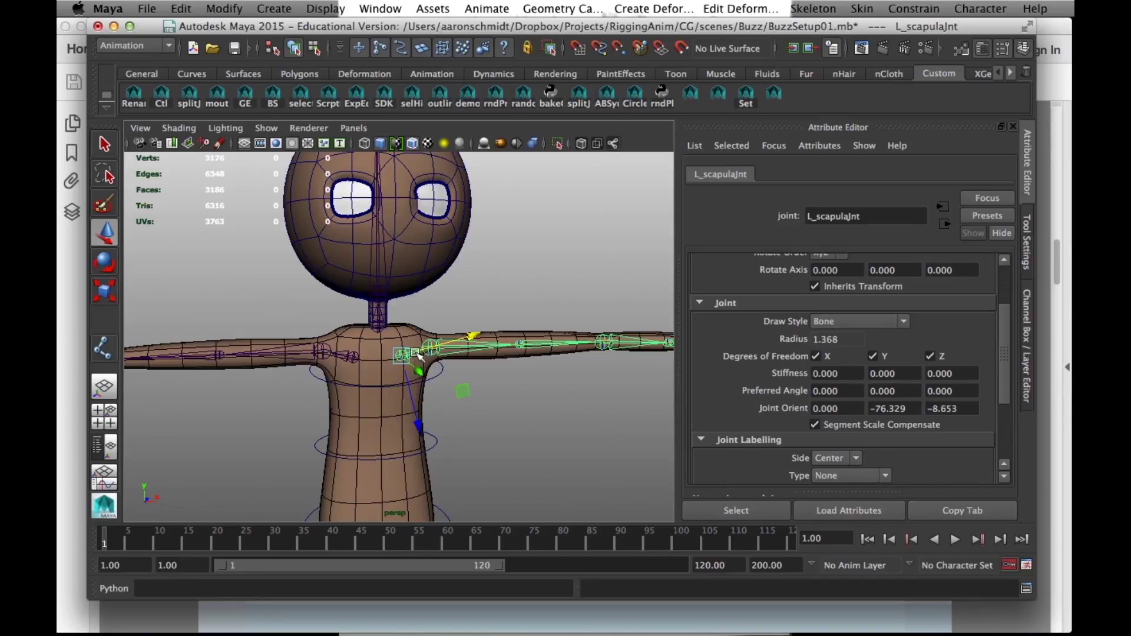
pyautogui.click(633, 98)
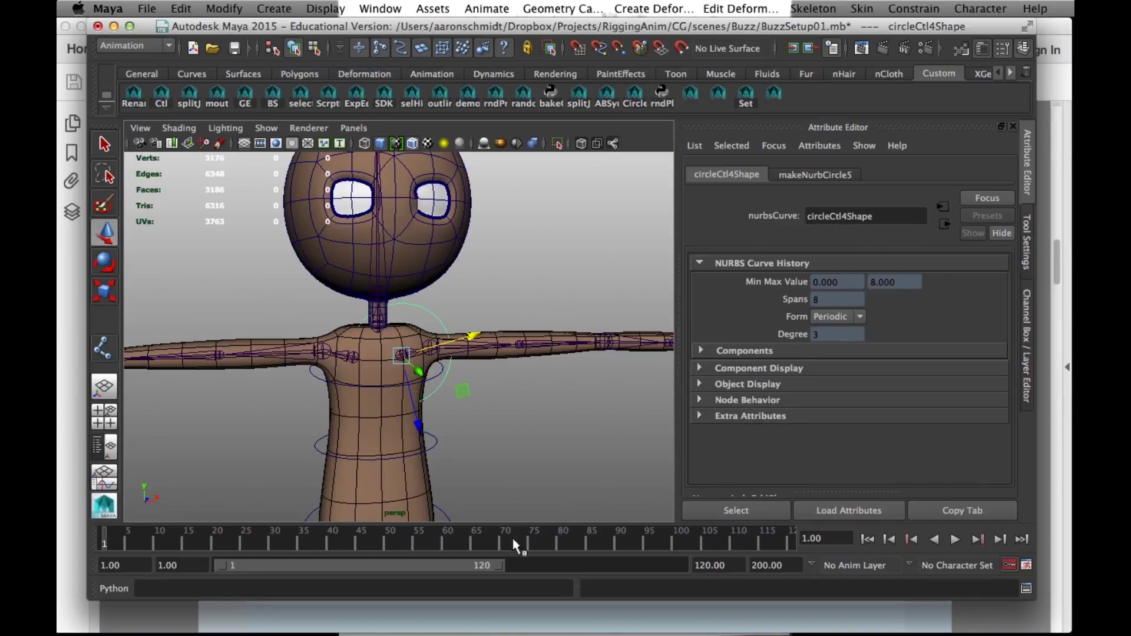
# In component selection, select all control vertices of L_scapulaJnt's circle, move them above the left shoulder, and shrink the circle
pyautogui.click(314, 48)
pyautogui.moveTo(451, 268); pyautogui.dragTo(292, 467)
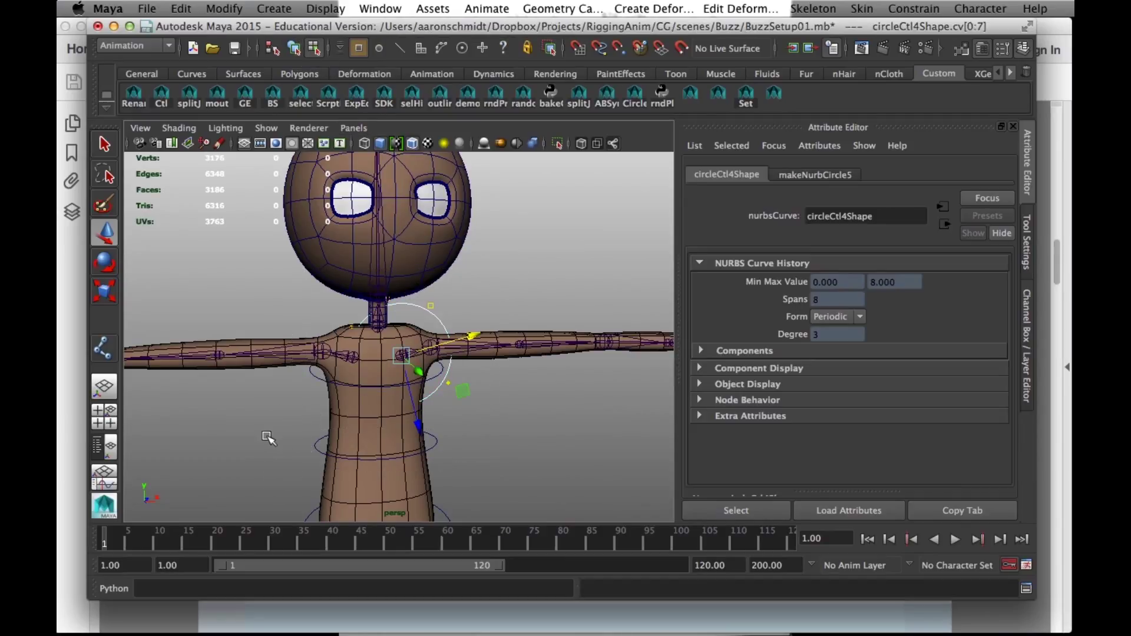
pyautogui.moveTo(400, 360); pyautogui.dragTo(370, 323)
pyautogui.press('r')
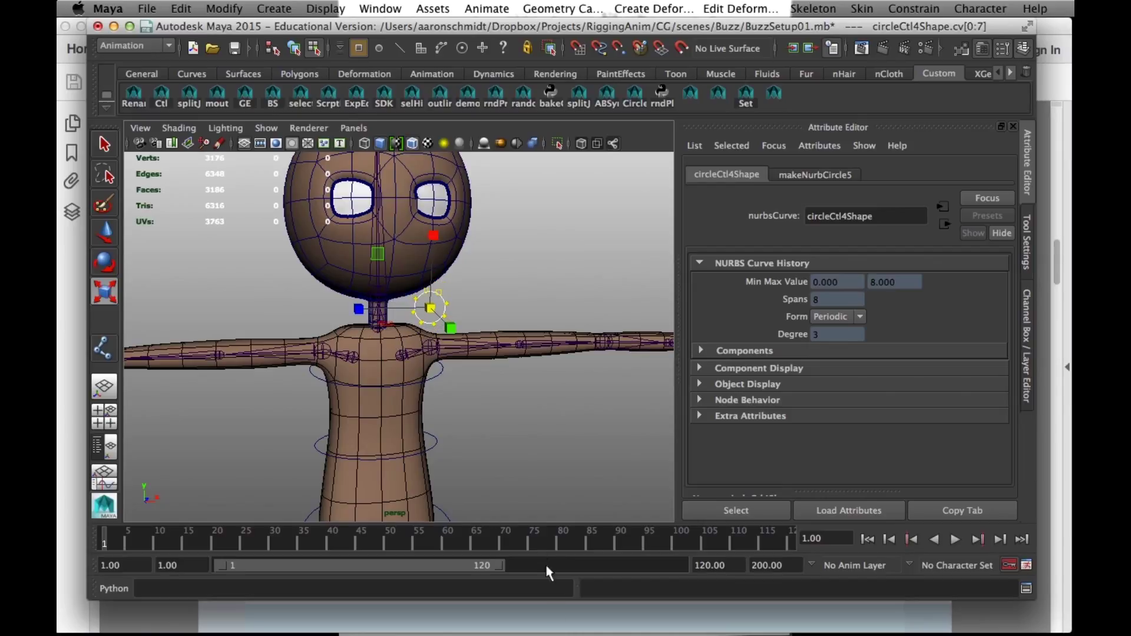
pyautogui.click(564, 629)
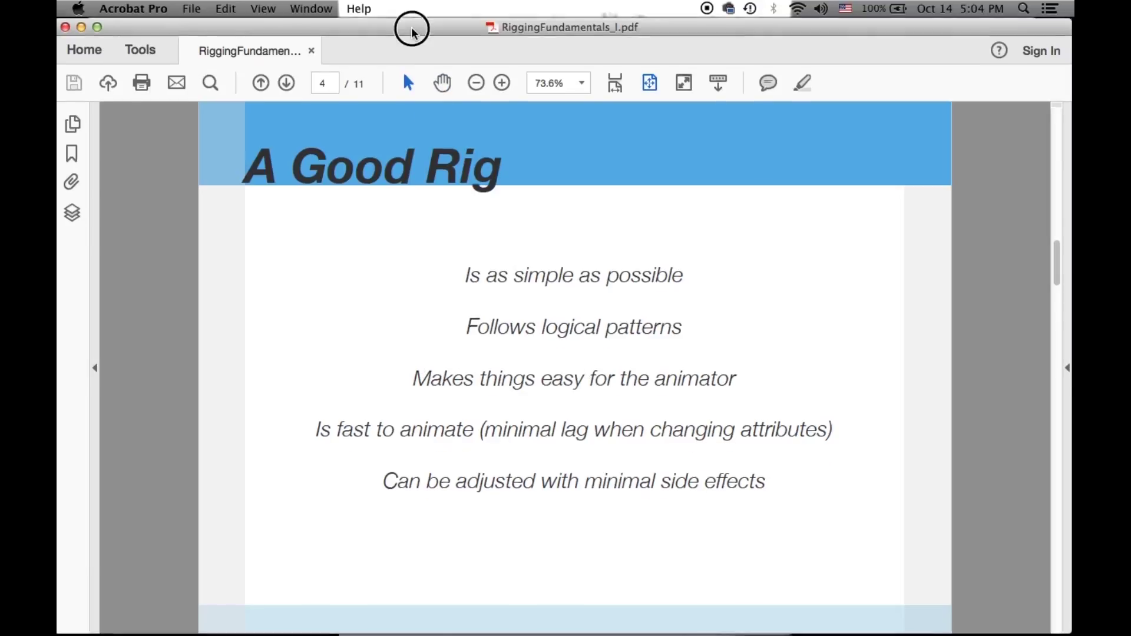
pyautogui.moveTo(411, 28); pyautogui.dragTo(411, 121)
pyautogui.click(408, 42)
# Rotate the control vertices of the small scapula circle so it lies nearly horizontal above the left shoulder
pyautogui.keyDown('alt'); pyautogui.moveTo(474, 373); pyautogui.dragTo(396, 379); pyautogui.keyUp('alt')
pyautogui.press('e')
pyautogui.moveTo(378, 292); pyautogui.dragTo(384, 253)
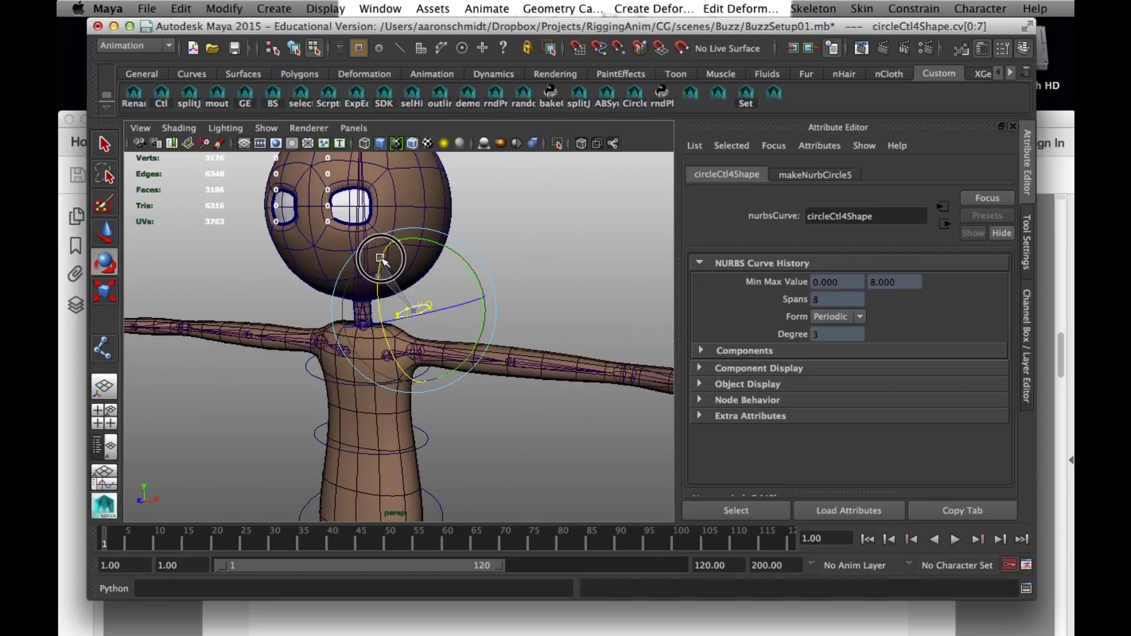
pyautogui.moveTo(469, 268); pyautogui.dragTo(471, 280)
pyautogui.moveTo(379, 299); pyautogui.dragTo(380, 290)
pyautogui.keyDown('alt'); pyautogui.moveTo(477, 328); pyautogui.dragTo(424, 329); pyautogui.keyUp('alt')
pyautogui.keyDown('alt'); pyautogui.moveTo(494, 313); pyautogui.dragTo(634, 351); pyautogui.keyUp('alt')
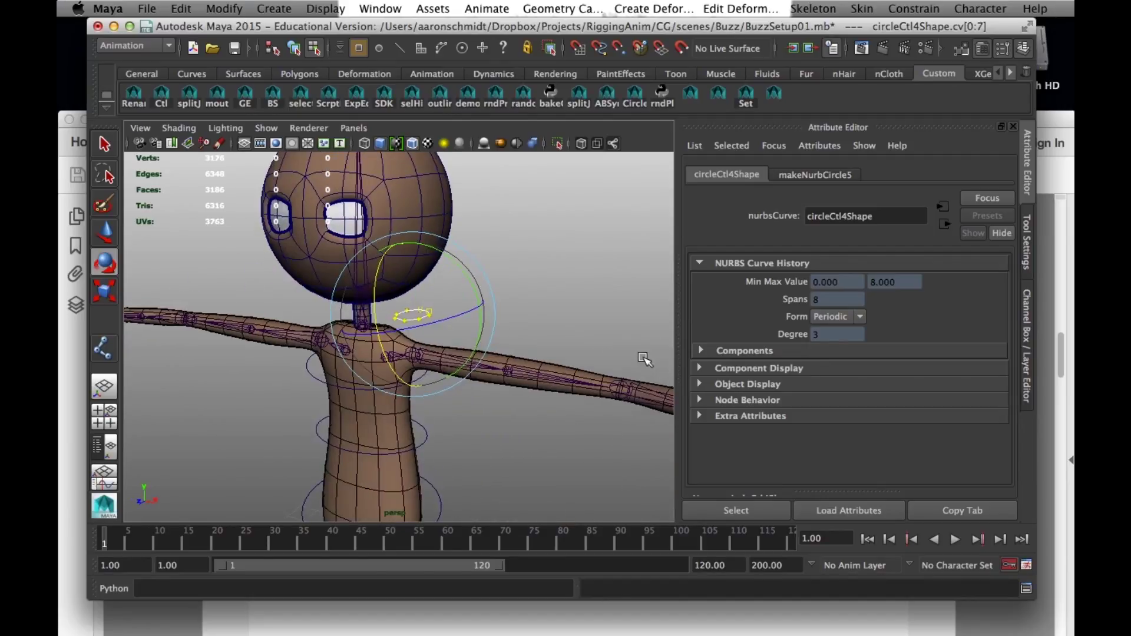
# Select control vertices on opposite sides of the scapula circle and move them down to bend it into a curved shape
pyautogui.click(561, 352)
pyautogui.moveTo(377, 288); pyautogui.dragTo(413, 327)
pyautogui.press('q')
pyautogui.keyDown('shift'); pyautogui.click(428, 316); pyautogui.keyUp('shift')
pyautogui.press('w')
pyautogui.moveTo(419, 333); pyautogui.dragTo(423, 375)
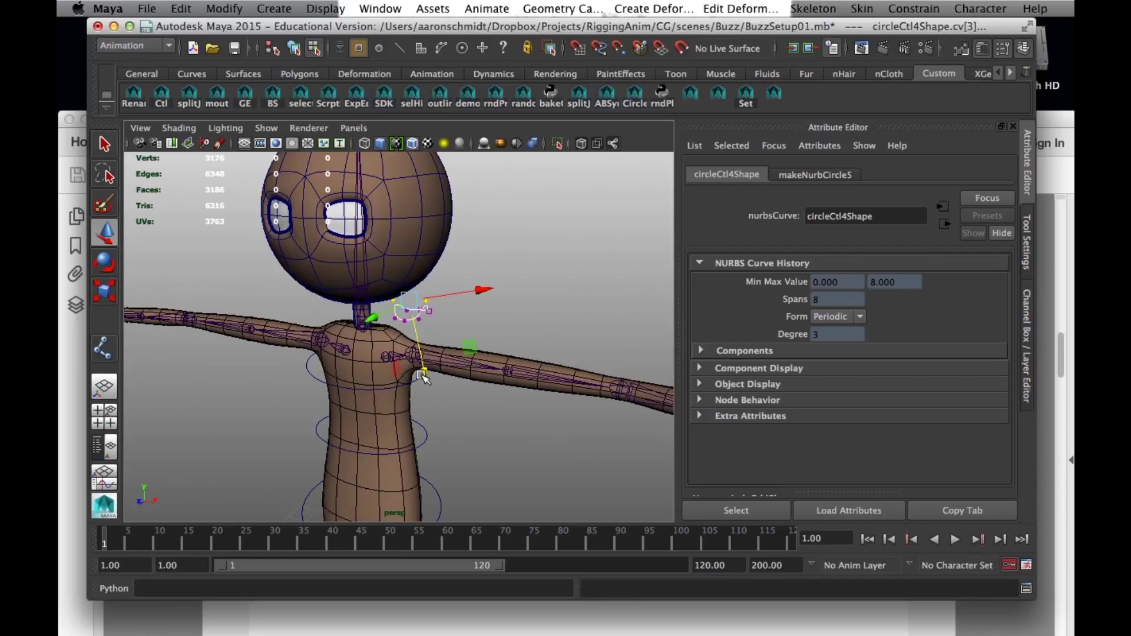
# Return to object selection, clear the selection, and select the L_scapulaJnt joint
pyautogui.click(301, 51)
pyautogui.click(479, 285)
pyautogui.keyDown('alt'); pyautogui.moveTo(473, 345); pyautogui.dragTo(526, 332); pyautogui.keyUp('alt')
pyautogui.keyDown('alt'); pyautogui.moveTo(438, 329); pyautogui.dragTo(386, 328); pyautogui.keyUp('alt')
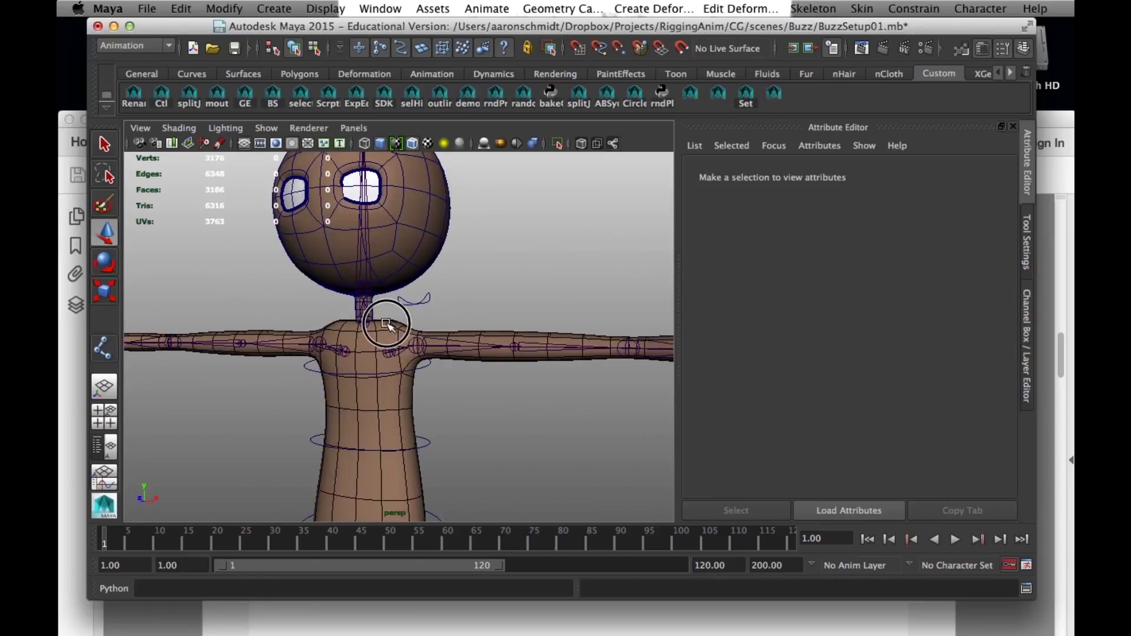
pyautogui.click(424, 334)
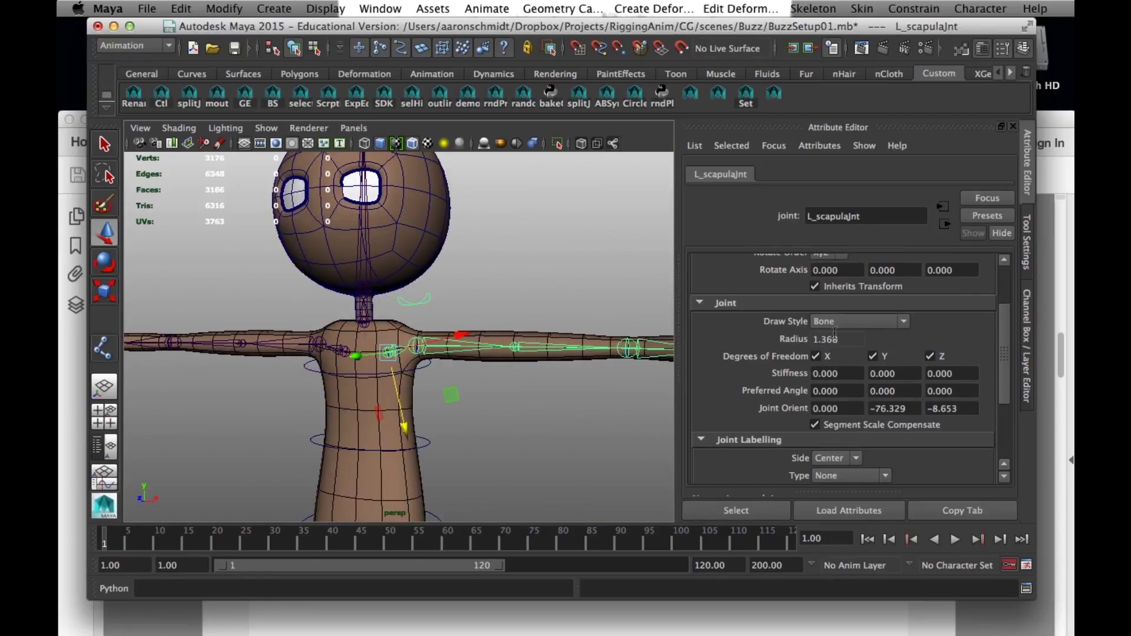
pyautogui.click(848, 322)
pyautogui.click(827, 355)
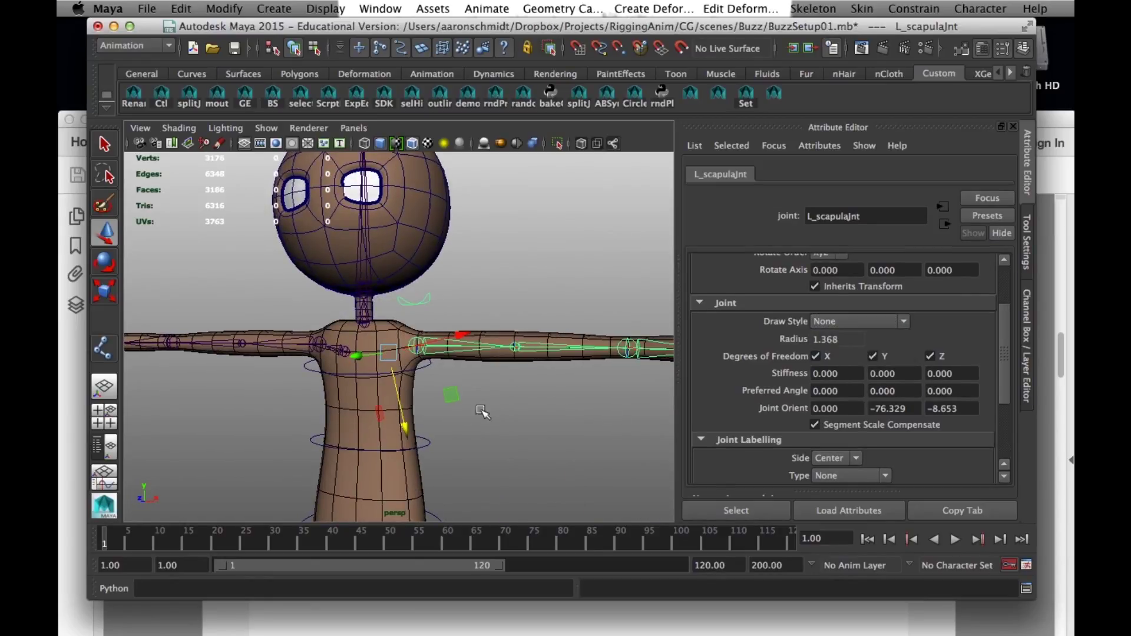
pyautogui.click(499, 440)
pyautogui.press('z')
pyautogui.press('z')
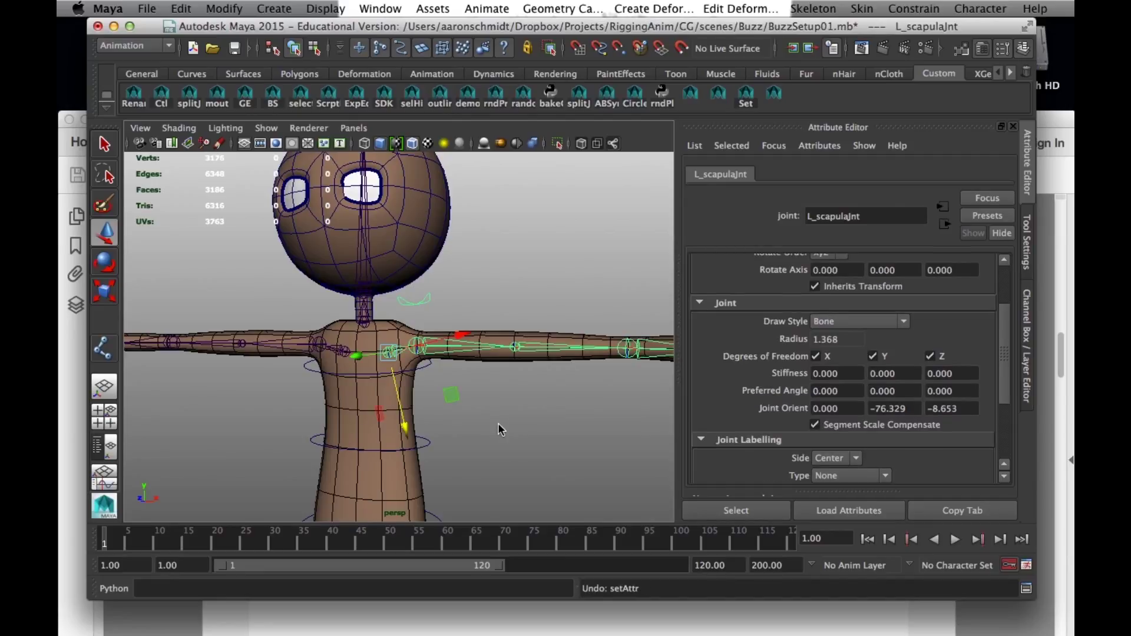
# Hide L_scapulaJnt's bone by setting its Draw Style to None, and deselect the joint
pyautogui.click(836, 322)
pyautogui.click(828, 355)
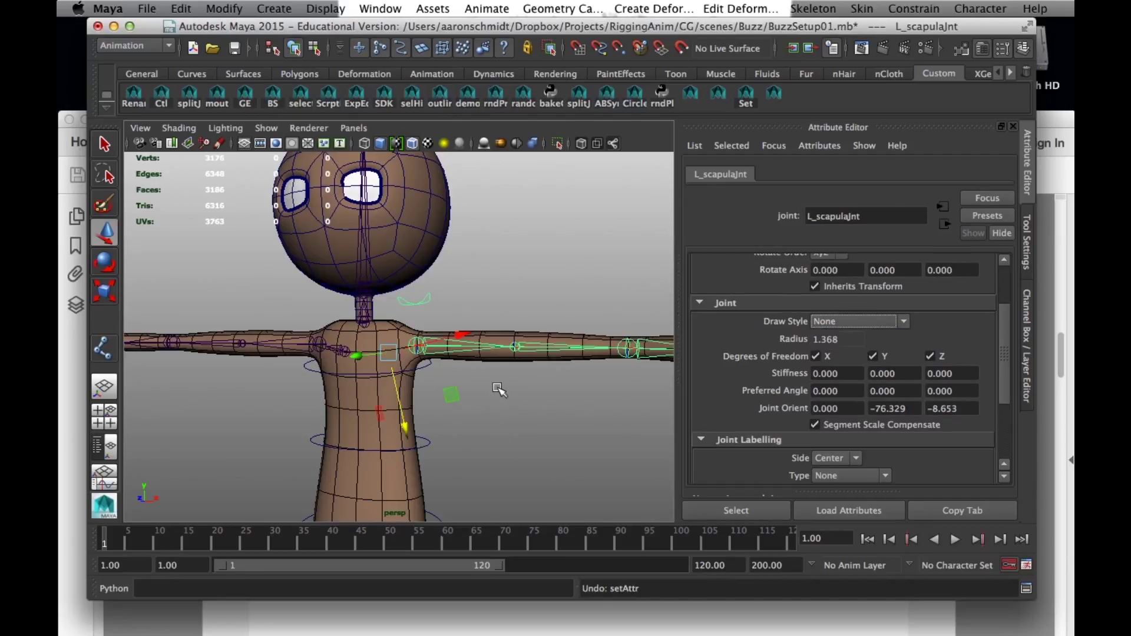
pyautogui.click(436, 387)
# Select the L_armJnt joint at the left shoulder and attach a circle control to it with the Circle script
pyautogui.click(412, 341)
pyautogui.keyDown('alt'); pyautogui.moveTo(526, 419); pyautogui.dragTo(569, 419); pyautogui.keyUp('alt')
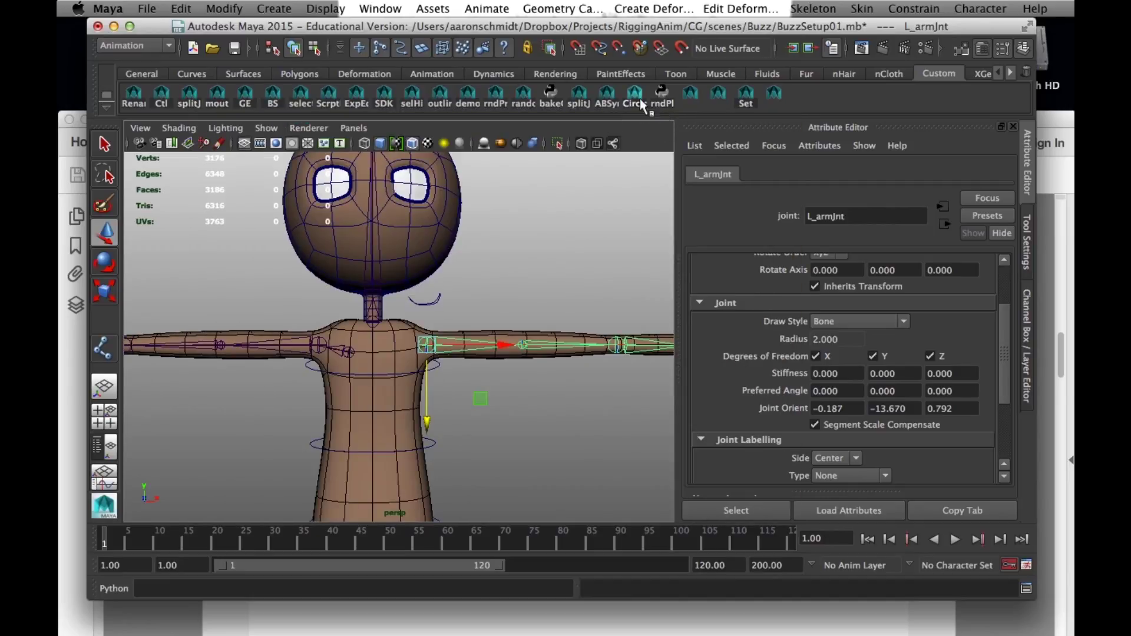
pyautogui.click(642, 105)
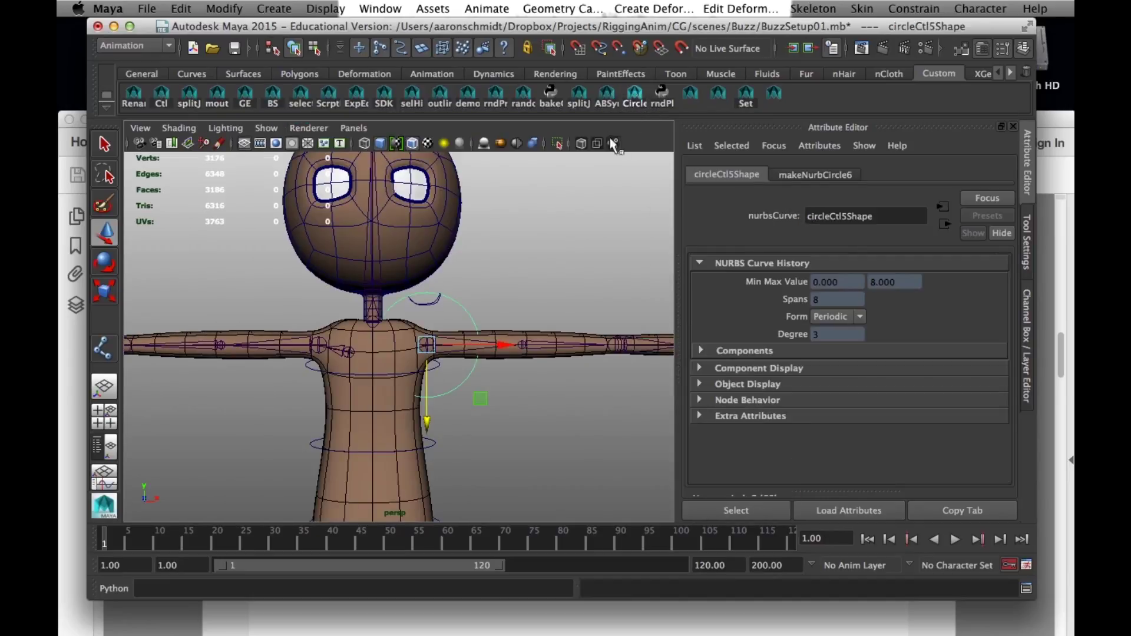
# Rotate the control vertices of L_armJnt's circle upright around the arm, shrink the circle, and move it slightly outward along the arm
pyautogui.click(313, 44)
pyautogui.moveTo(530, 244); pyautogui.dragTo(320, 444)
pyautogui.press('e')
pyautogui.moveTo(407, 350); pyautogui.dragTo(499, 349)
pyautogui.press('r')
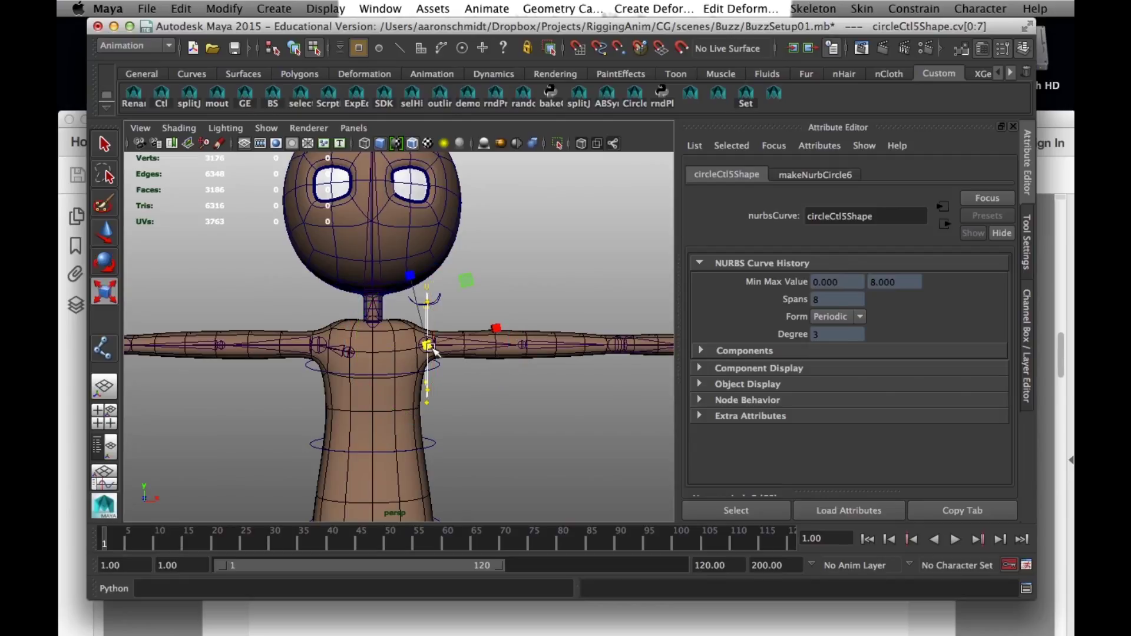
pyautogui.keyDown('alt'); pyautogui.moveTo(392, 353); pyautogui.dragTo(430, 400); pyautogui.keyUp('alt')
pyautogui.press('w')
pyautogui.moveTo(487, 344); pyautogui.dragTo(503, 344)
pyautogui.keyDown('alt'); pyautogui.moveTo(454, 376); pyautogui.dragTo(475, 377); pyautogui.keyUp('alt')
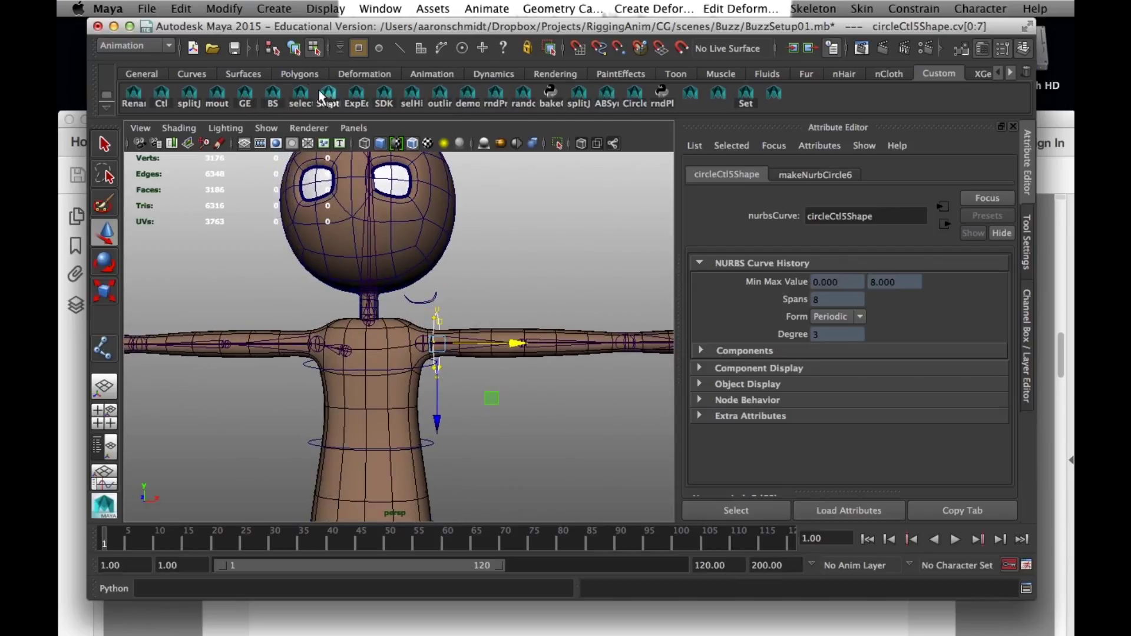
# Return to object selection, hide L_armJnt's bone by setting its Draw Style to None, and reselect the joint through its circle
pyautogui.press('F8')
pyautogui.click(524, 405)
pyautogui.click(439, 369)
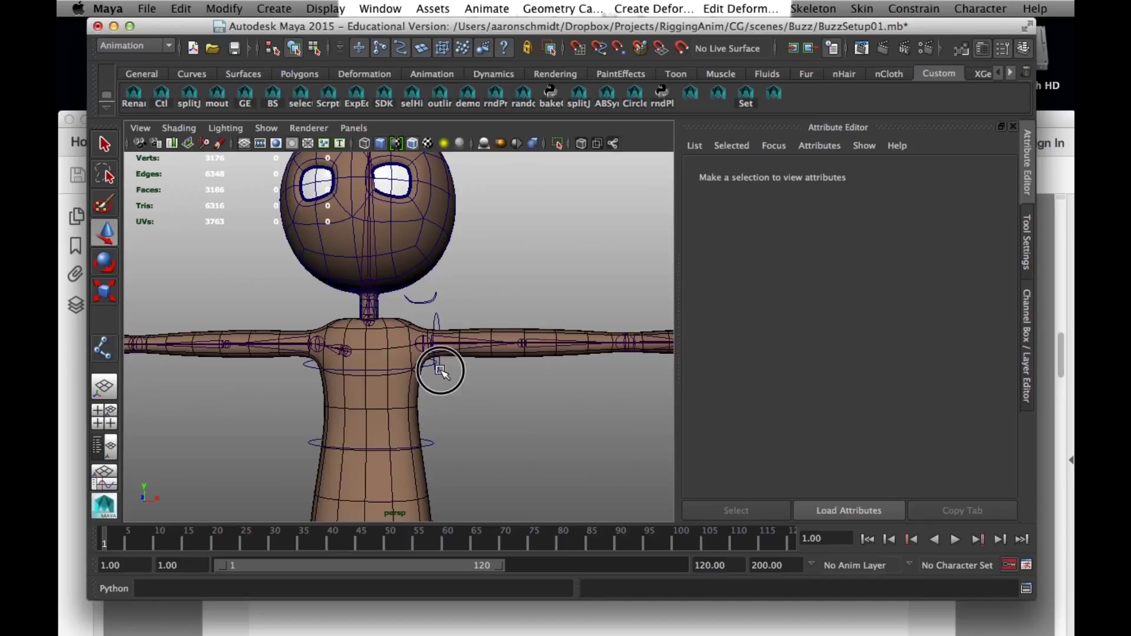
pyautogui.click(843, 318)
pyautogui.click(832, 355)
pyautogui.click(476, 424)
pyautogui.click(437, 327)
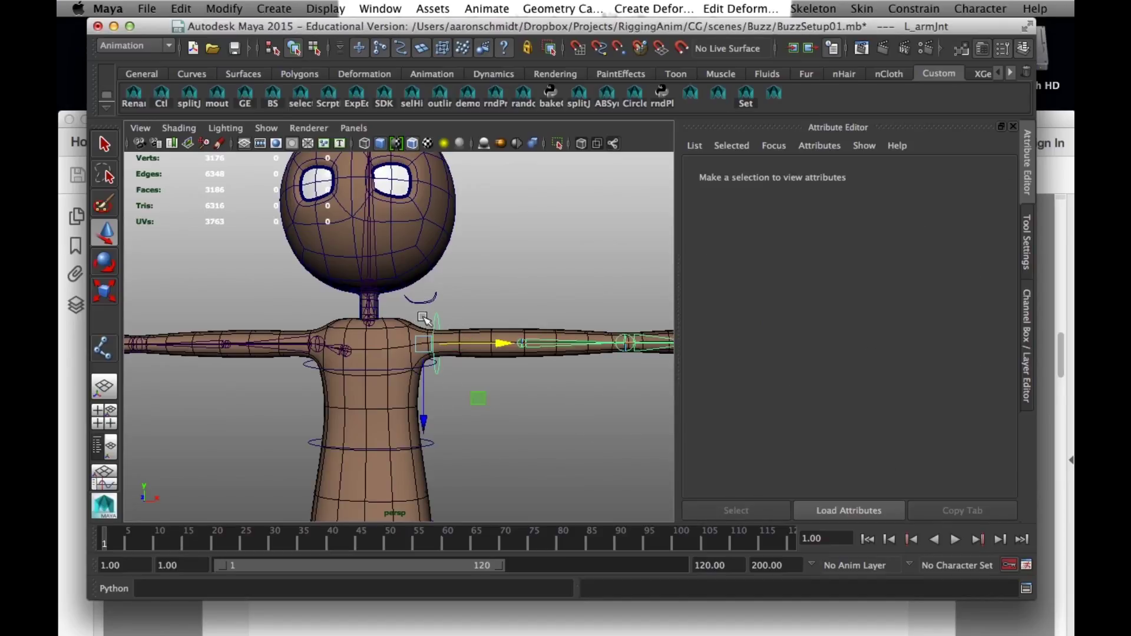
# Select the L_humerusJnt joint in the middle of the left upper arm and attach a circle control with the Circle script
pyautogui.keyDown('alt'); pyautogui.moveTo(421, 347); pyautogui.dragTo(449, 383); pyautogui.keyUp('alt')
pyautogui.click(555, 360)
pyautogui.keyDown('alt'); pyautogui.moveTo(555, 365); pyautogui.dragTo(366, 160, button='middle'); pyautogui.keyUp('alt')
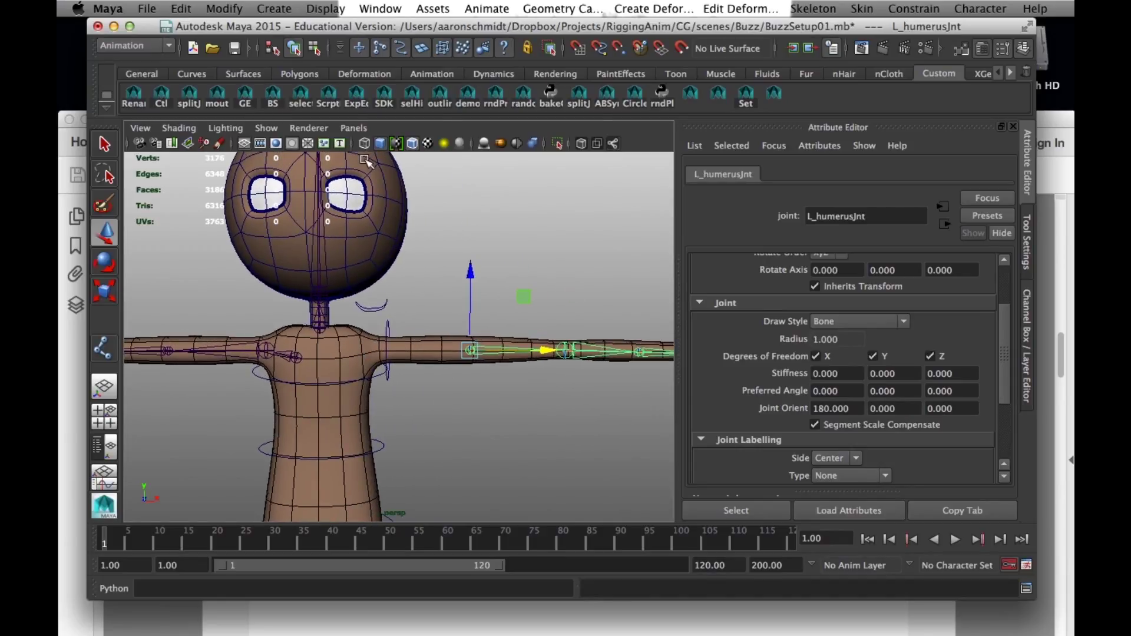
pyautogui.click(634, 97)
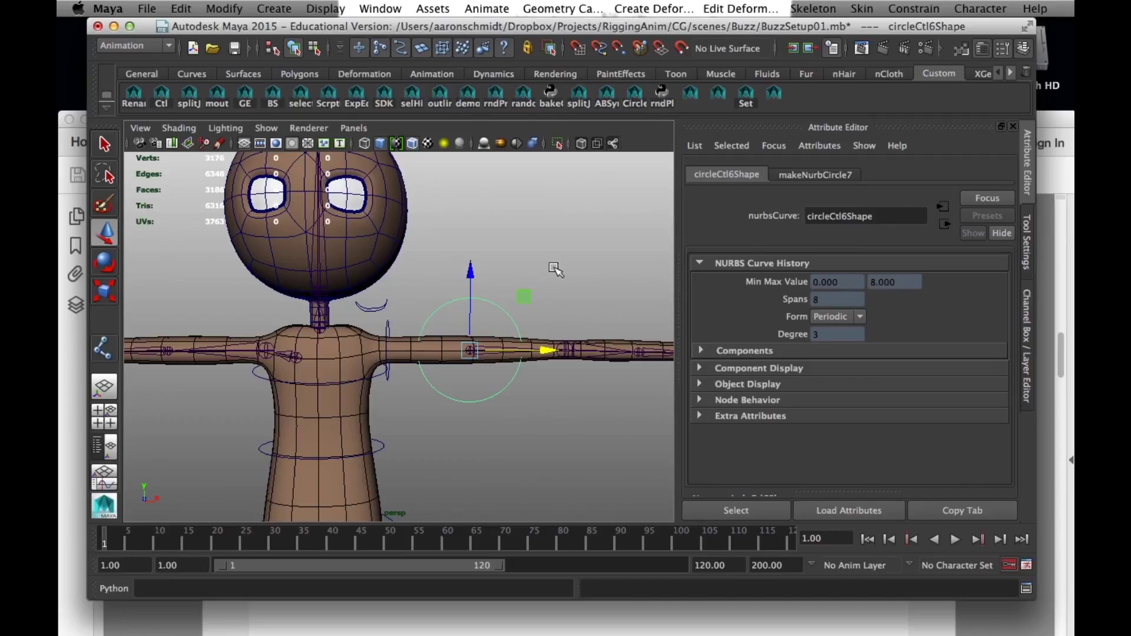
# In component selection, rotate the control vertices of L_humerusJnt's circle upright around the upper arm and shrink the circle
pyautogui.click(314, 49)
pyautogui.moveTo(407, 248); pyautogui.dragTo(505, 453)
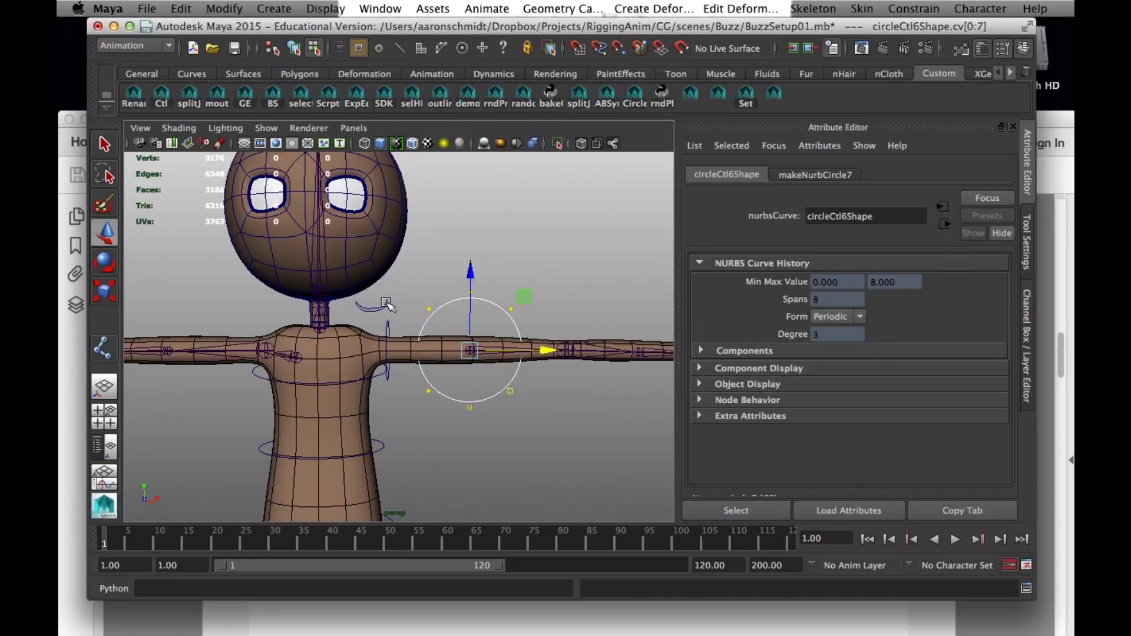
pyautogui.press('e')
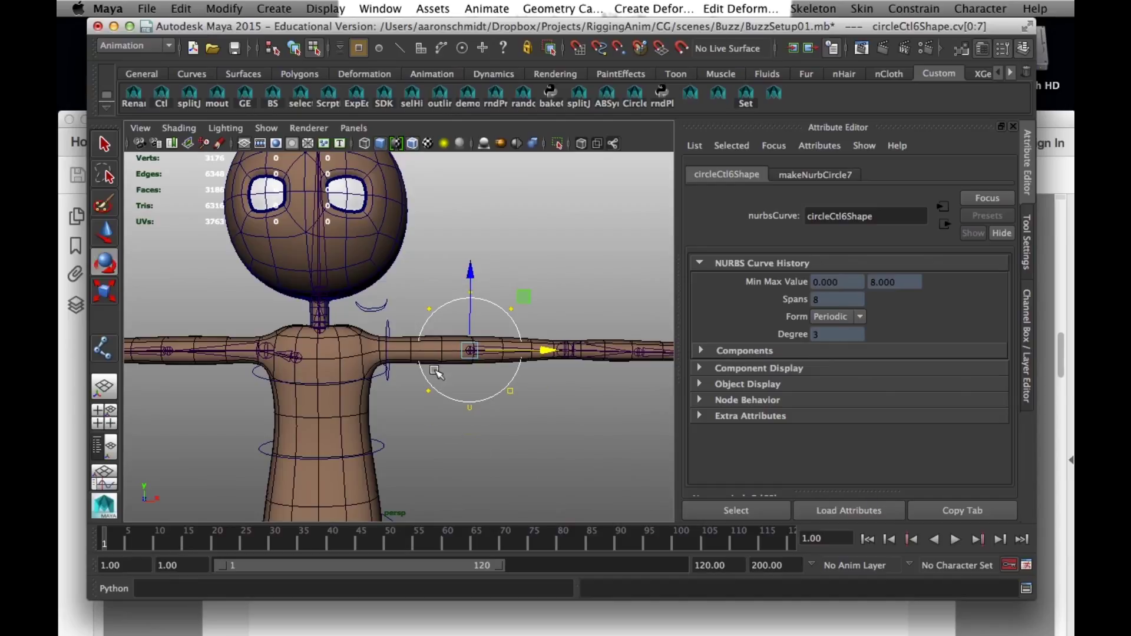
pyautogui.moveTo(441, 359); pyautogui.dragTo(533, 362)
pyautogui.press('r')
pyautogui.keyDown('alt'); pyautogui.moveTo(471, 378); pyautogui.dragTo(494, 344); pyautogui.keyUp('alt')
pyautogui.press('e')
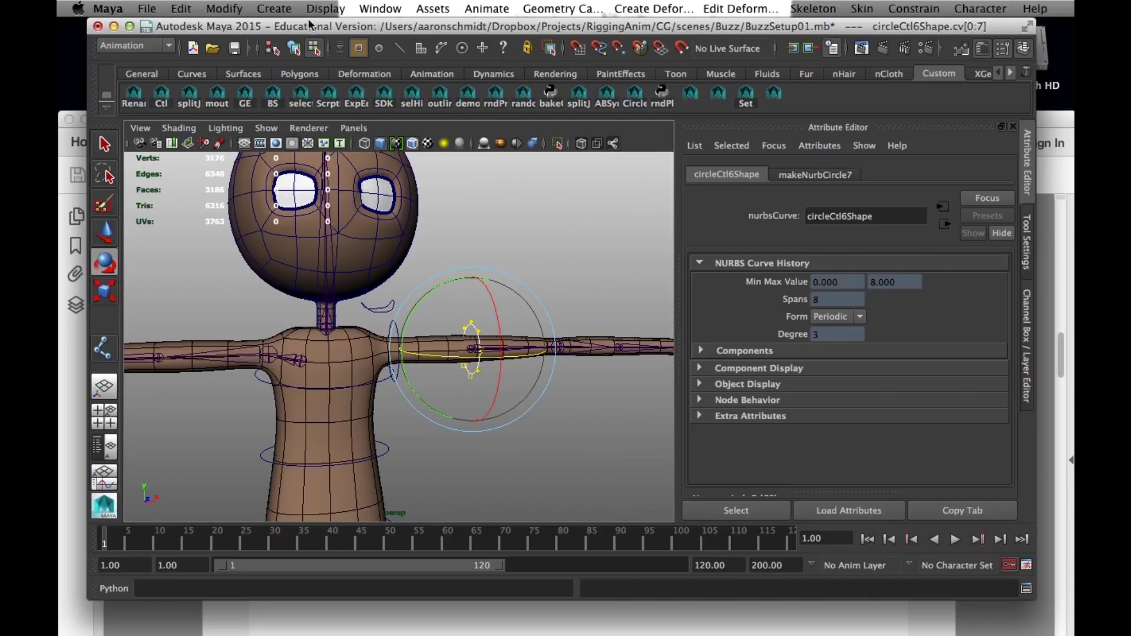
# Return to object selection, select L_humerusJnt, and hide its bone by setting Draw Style to None
pyautogui.press('F8')
pyautogui.click(816, 360)
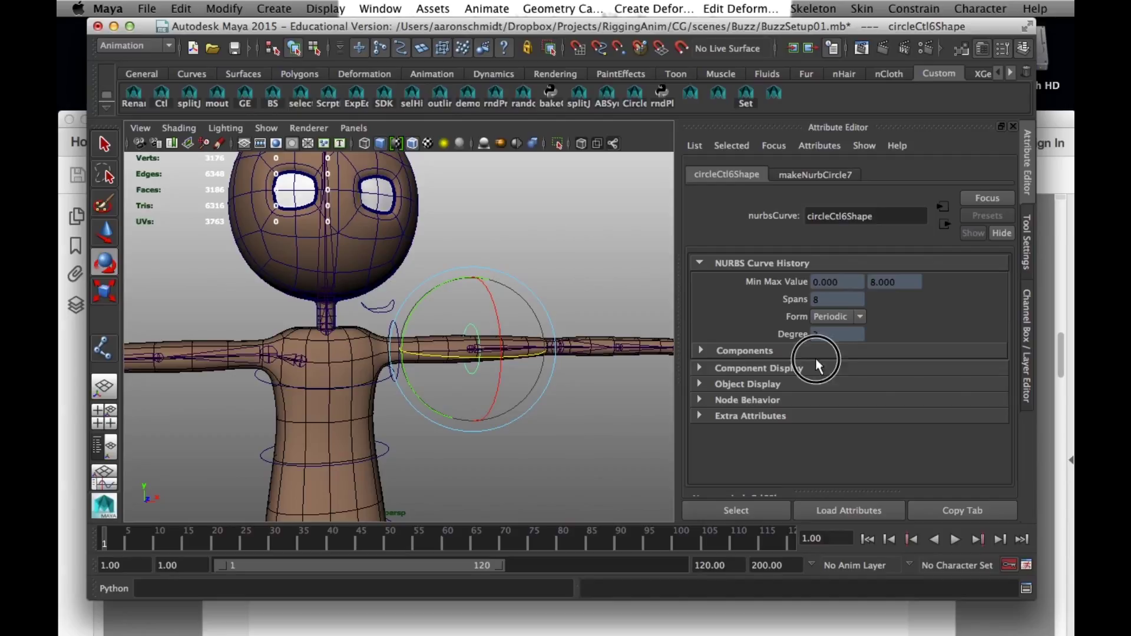
pyautogui.click(620, 371)
pyautogui.click(478, 347)
pyautogui.click(833, 323)
pyautogui.click(825, 356)
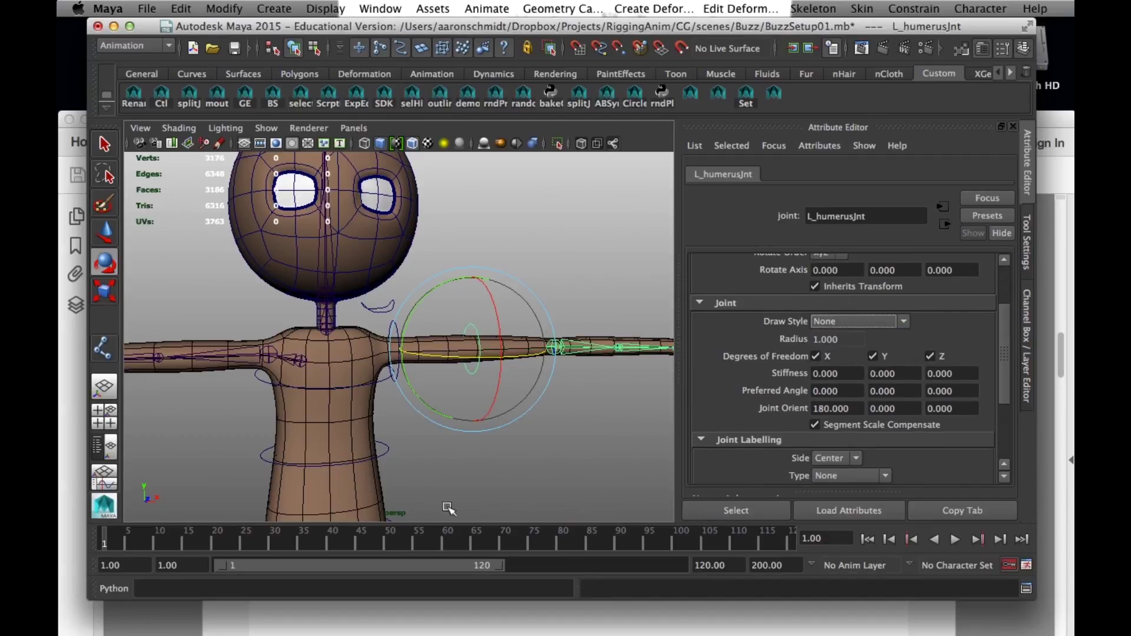
# Select the L_elbowJnt joint on the left arm and attach a circle control to it with the Circle script
pyautogui.keyDown('alt'); pyautogui.moveTo(612, 424); pyautogui.dragTo(313, 400, button='right'); pyautogui.keyUp('alt')
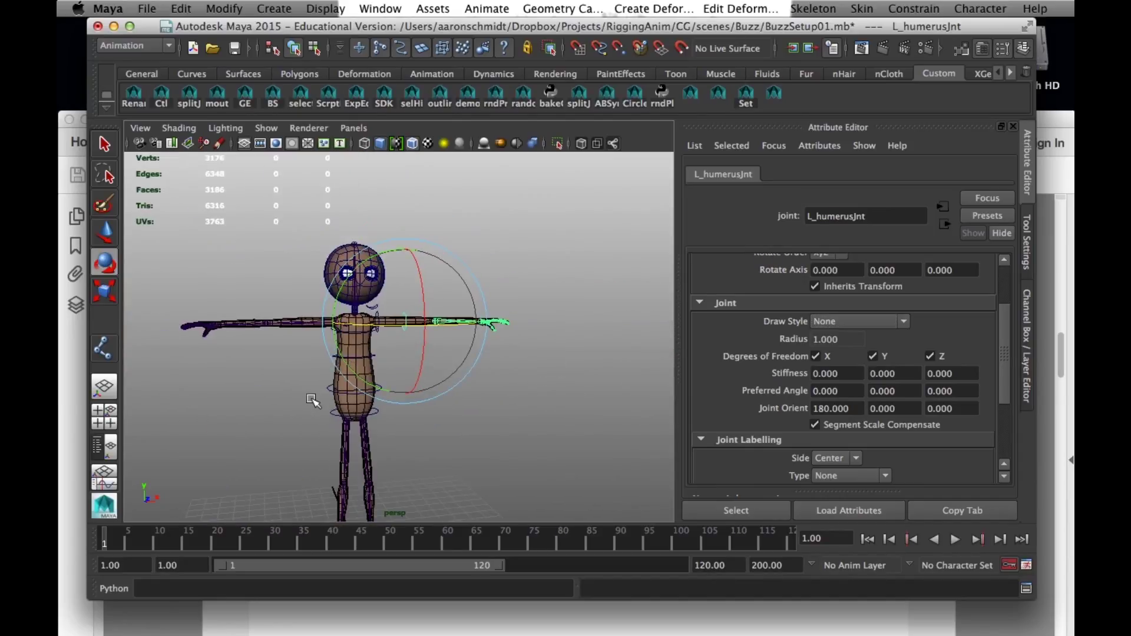
pyautogui.keyDown('alt'); pyautogui.moveTo(408, 440); pyautogui.dragTo(403, 374, button='middle'); pyautogui.keyUp('alt')
pyautogui.keyDown('alt'); pyautogui.moveTo(333, 406); pyautogui.dragTo(415, 420, button='right'); pyautogui.keyUp('alt')
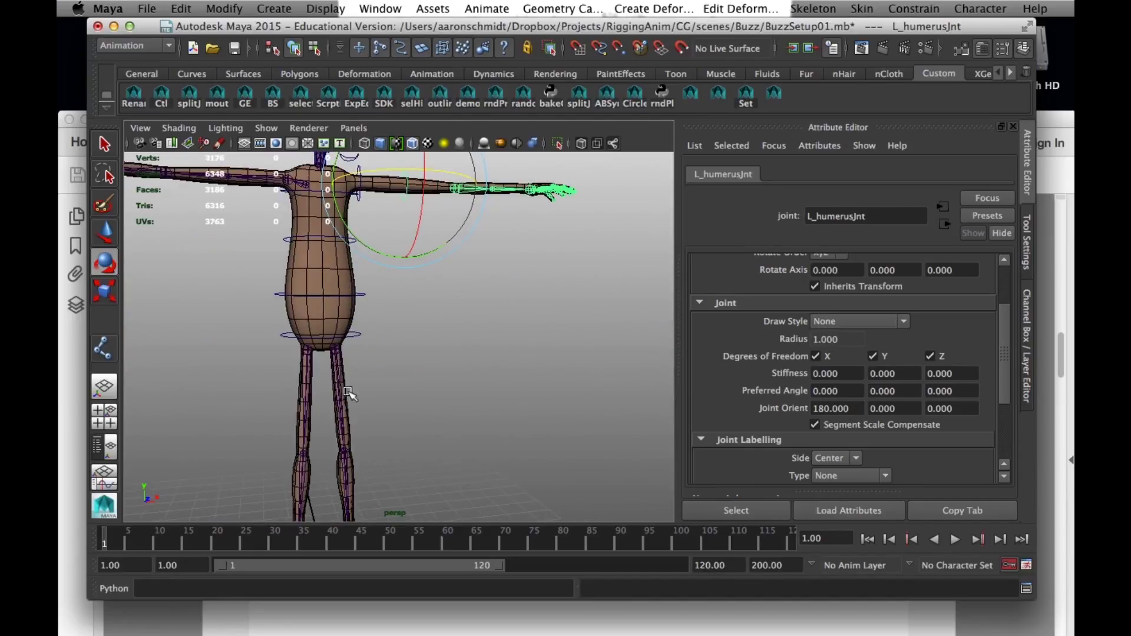
pyautogui.keyDown('alt'); pyautogui.moveTo(386, 455); pyautogui.dragTo(467, 459, button='right'); pyautogui.keyUp('alt')
pyautogui.keyDown('alt'); pyautogui.moveTo(253, 379); pyautogui.dragTo(273, 486, button='middle'); pyautogui.keyUp('alt')
pyautogui.keyDown('alt'); pyautogui.moveTo(289, 333); pyautogui.dragTo(272, 443, button='middle'); pyautogui.keyUp('alt')
pyautogui.keyDown('alt'); pyautogui.moveTo(459, 377); pyautogui.dragTo(411, 373); pyautogui.keyUp('alt')
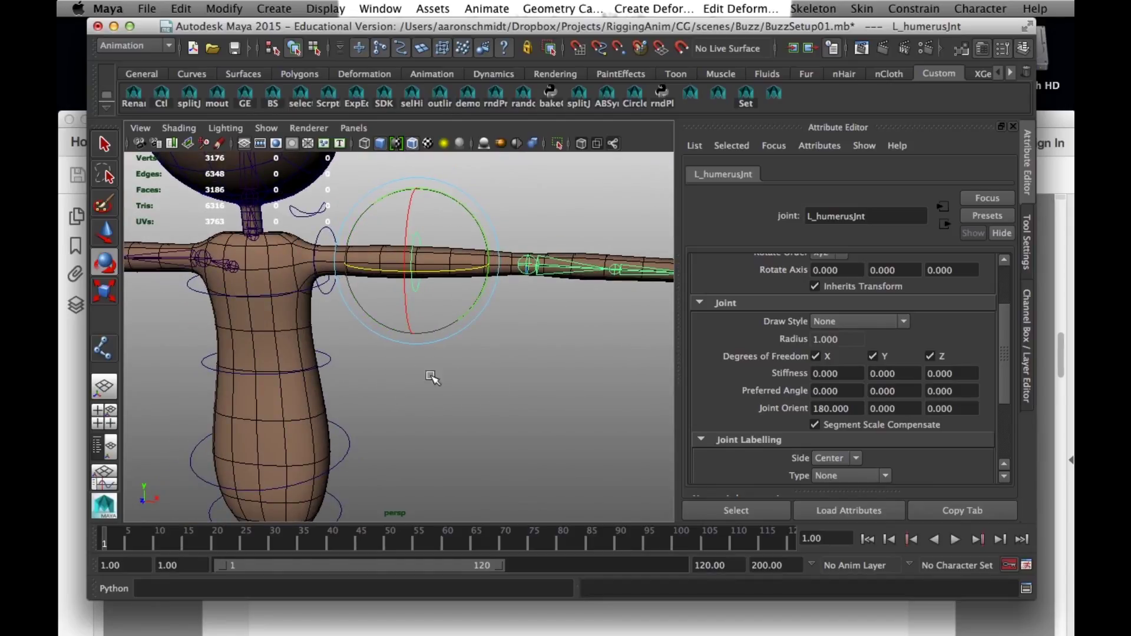
pyautogui.click(551, 334)
pyautogui.click(524, 255)
pyautogui.press('f')
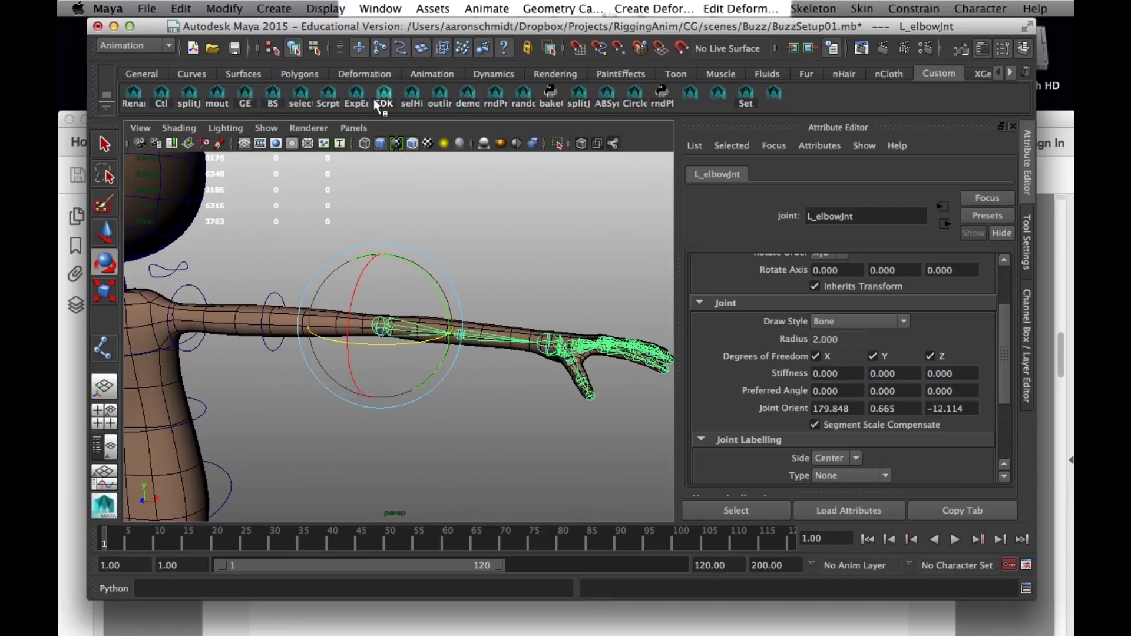
pyautogui.click(636, 96)
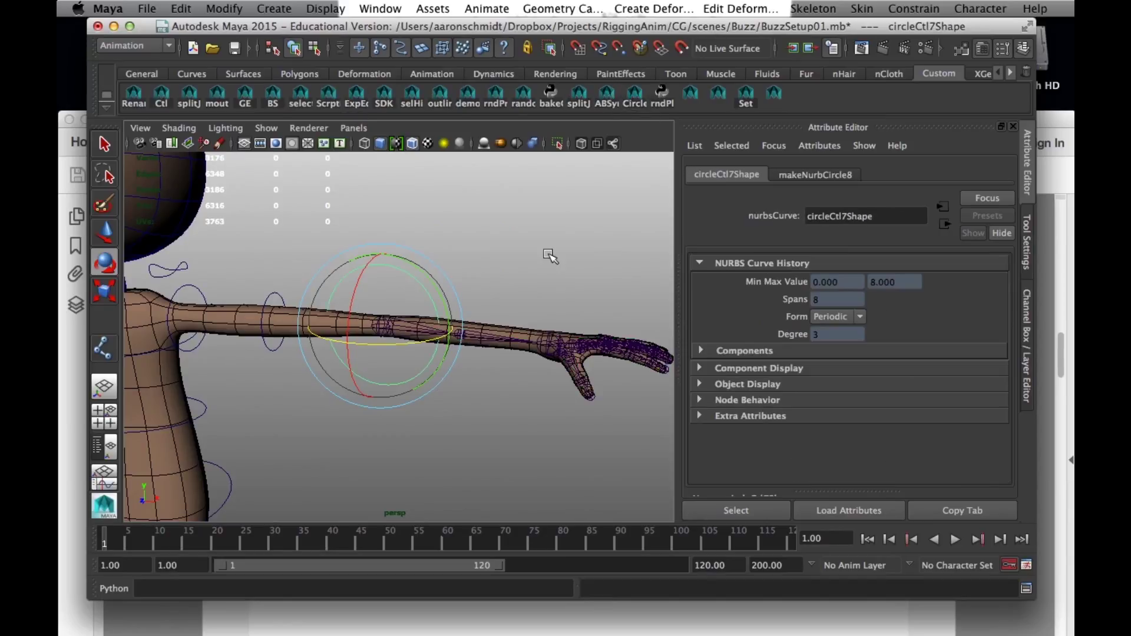
# Rotate the control vertices of L_elbowJnt's circle upright around the elbow, shrink the circle, return to object selection, and deselect it
pyautogui.click(312, 50)
pyautogui.moveTo(495, 222); pyautogui.dragTo(328, 411)
pyautogui.moveTo(422, 345); pyautogui.dragTo(333, 357)
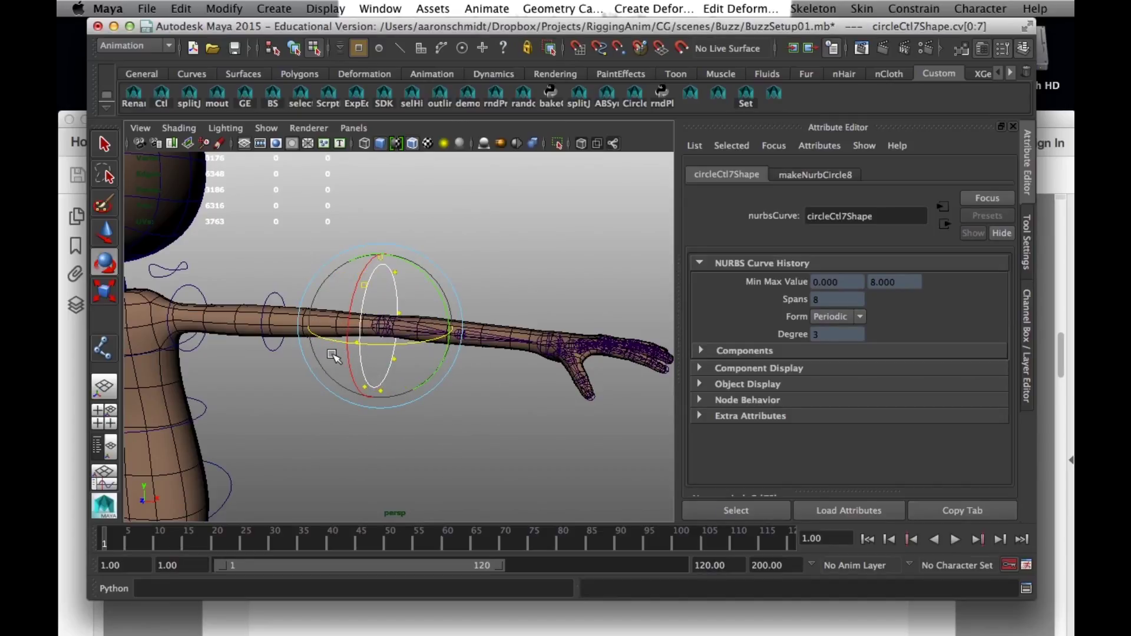
pyautogui.press('r')
pyautogui.moveTo(380, 327); pyautogui.dragTo(325, 337)
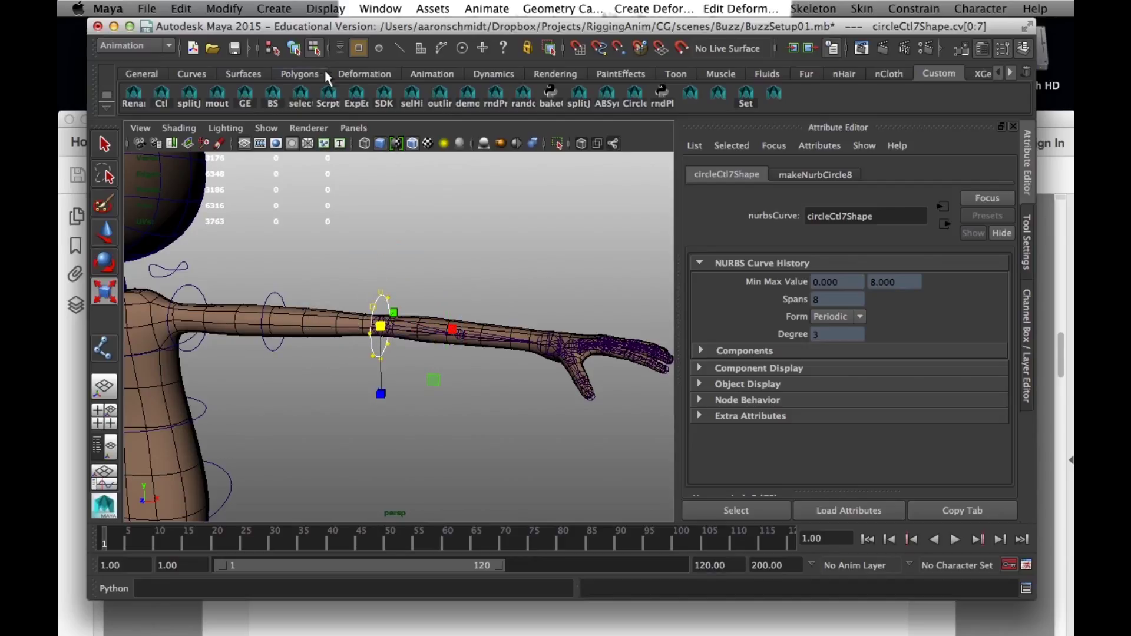
pyautogui.click(293, 48)
pyautogui.click(256, 298)
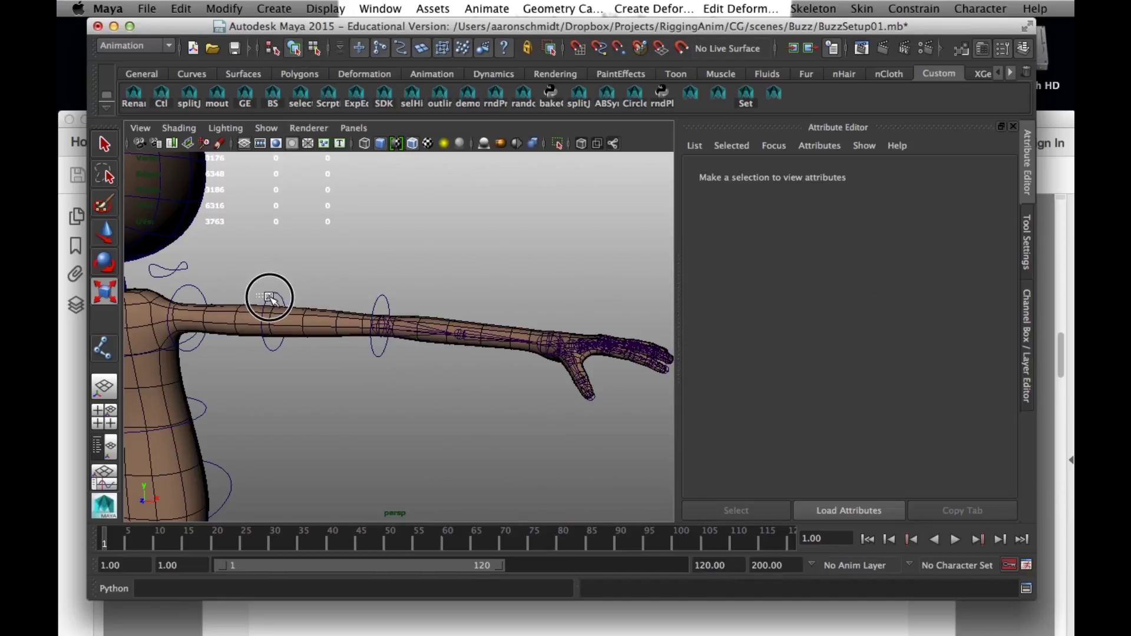
# Shrink the control vertices of L_humerusJnt's circle closer around the upper arm and return to object selection
pyautogui.click(271, 298)
pyautogui.moveTo(276, 293); pyautogui.dragTo(209, 288, button='right')
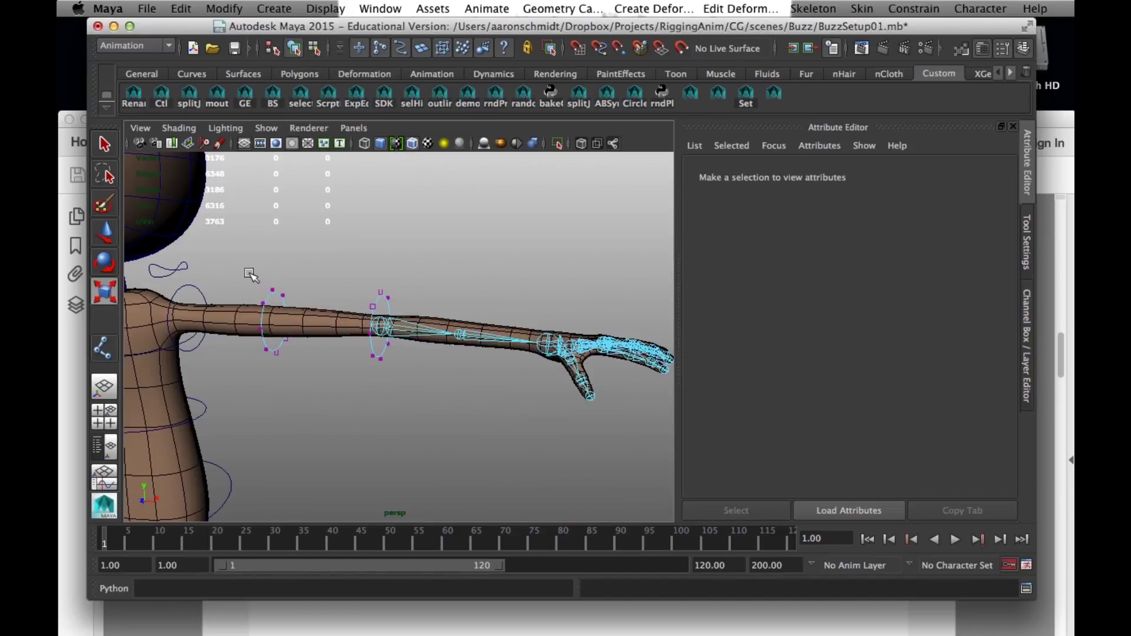
pyautogui.moveTo(247, 271); pyautogui.dragTo(306, 396)
pyautogui.moveTo(275, 326); pyautogui.dragTo(257, 325)
pyautogui.click(306, 54)
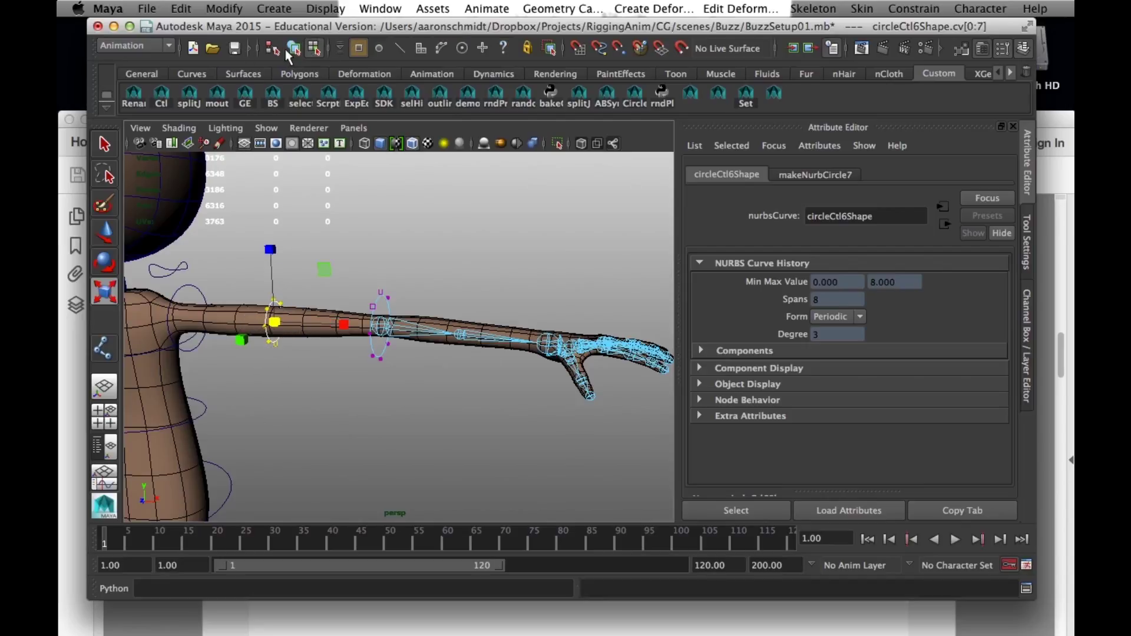
pyautogui.click(288, 49)
# Select L_humerusJnt by its circle, test its rotation with the Rotate tool, and deselect it
pyautogui.click(314, 205)
pyautogui.click(271, 339)
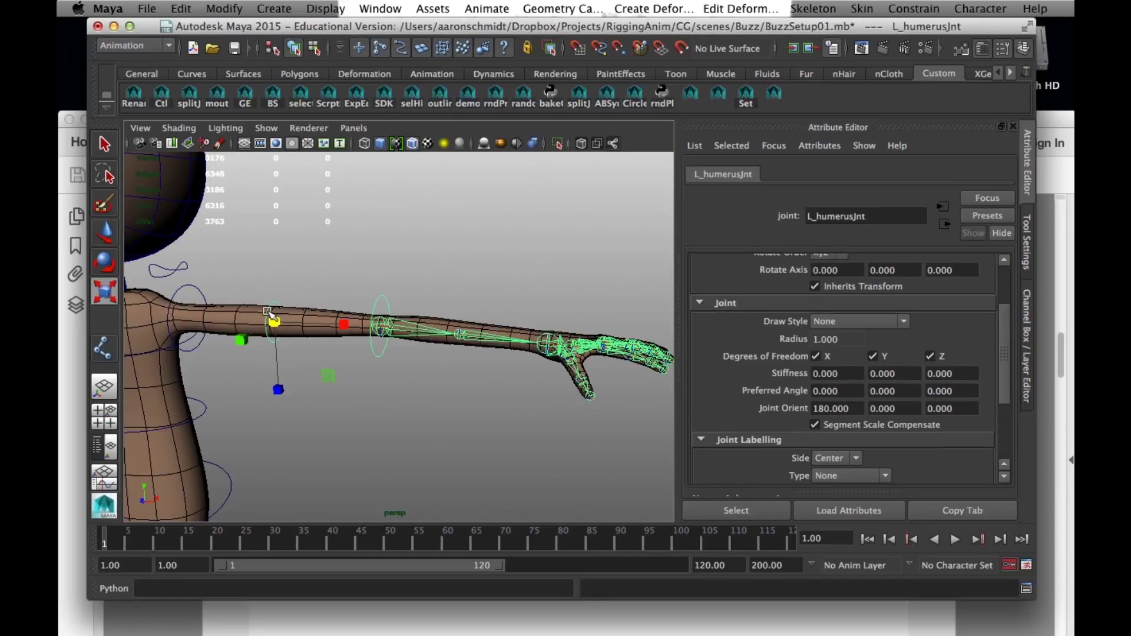
pyautogui.press('e')
pyautogui.click(238, 312)
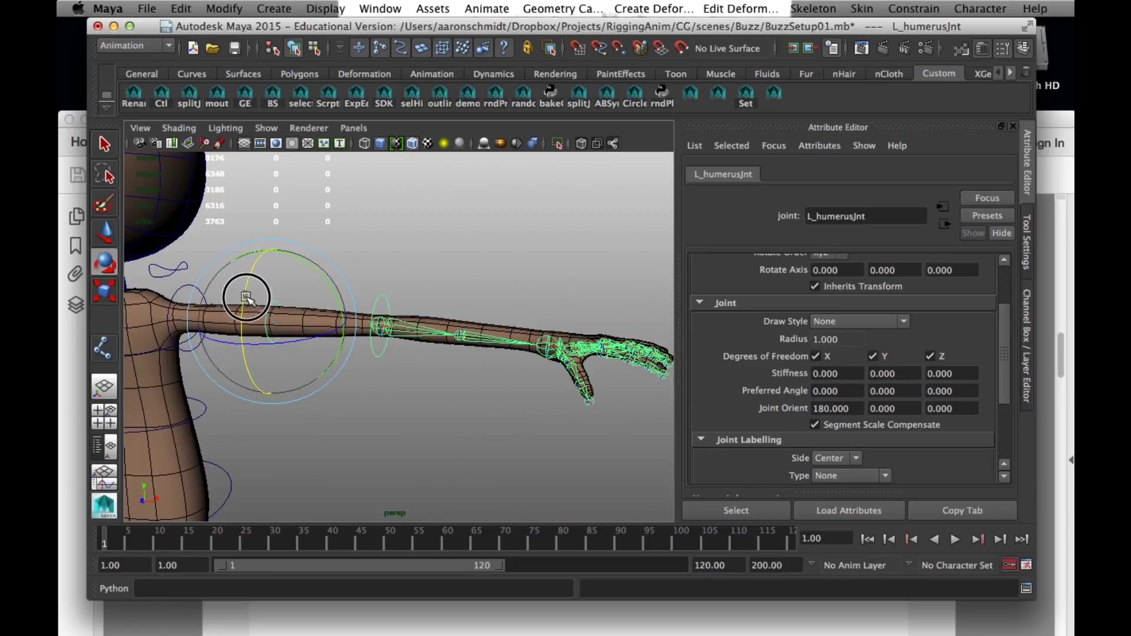
pyautogui.click(449, 423)
# Select the L_radiusJnt joint in the left forearm and attach a circle control to it with the Circle script
pyautogui.keyDown('alt'); pyautogui.moveTo(309, 424); pyautogui.dragTo(276, 439, button='middle'); pyautogui.keyUp('alt')
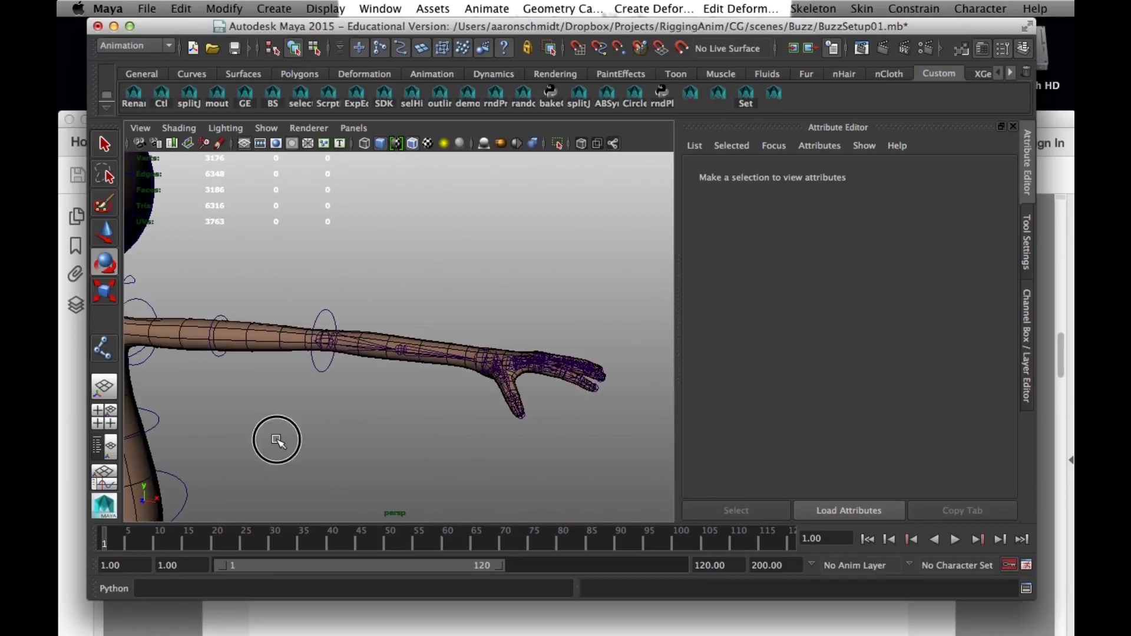
pyautogui.keyDown('alt'); pyautogui.moveTo(275, 440); pyautogui.dragTo(313, 438); pyautogui.keyUp('alt')
pyautogui.click(440, 349)
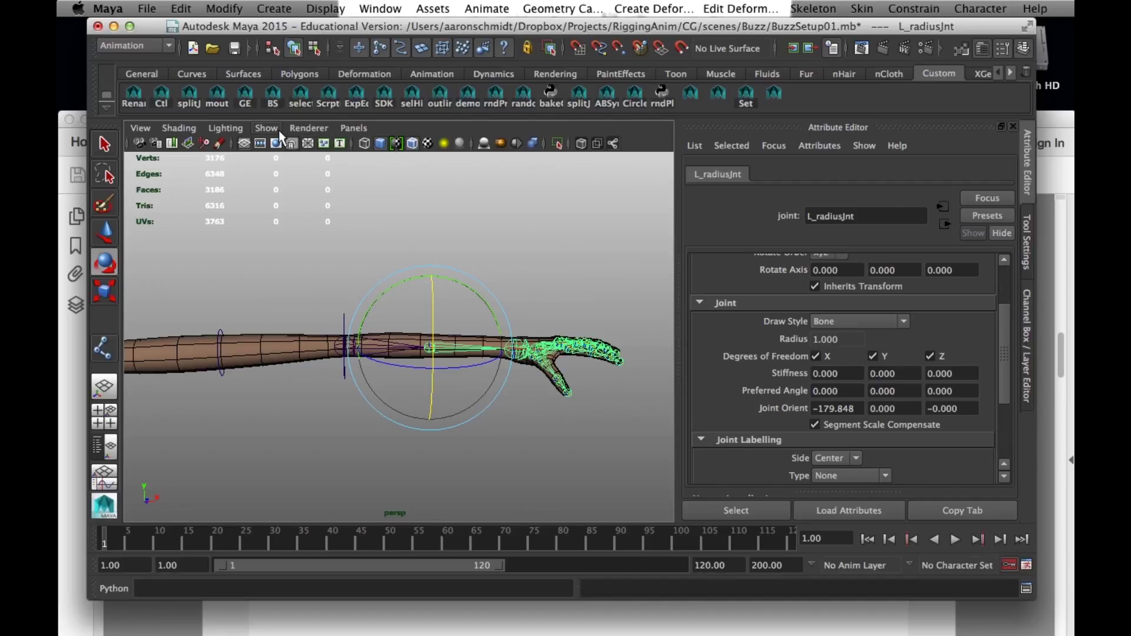
pyautogui.click(636, 98)
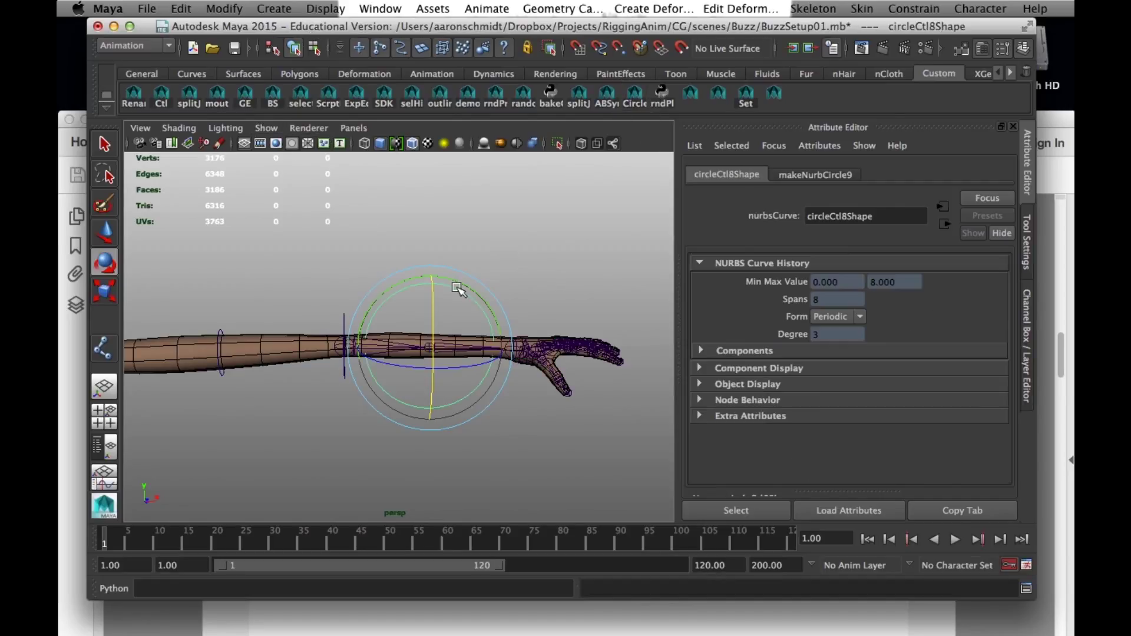
# Rotate the control vertices of L_radiusJnt's circle upright around the forearm, shrink the circle, and return to object selection
pyautogui.click(316, 51)
pyautogui.moveTo(511, 210); pyautogui.dragTo(307, 452)
pyautogui.moveTo(410, 365); pyautogui.dragTo(463, 377)
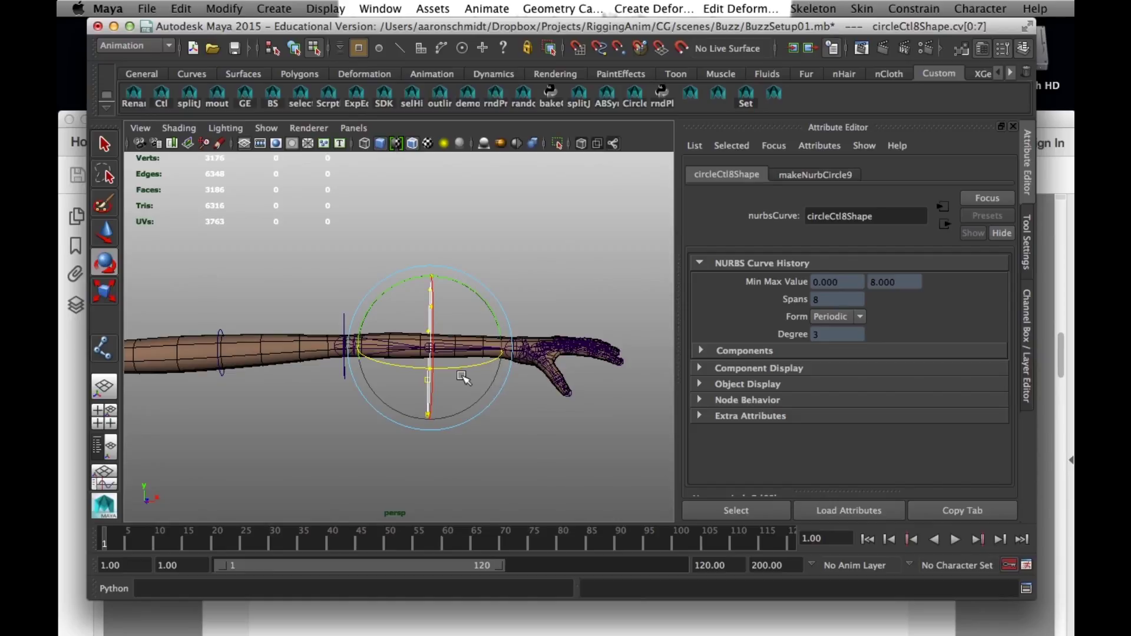
pyautogui.press('r')
pyautogui.keyDown('alt'); pyautogui.moveTo(403, 347); pyautogui.dragTo(341, 371); pyautogui.keyUp('alt')
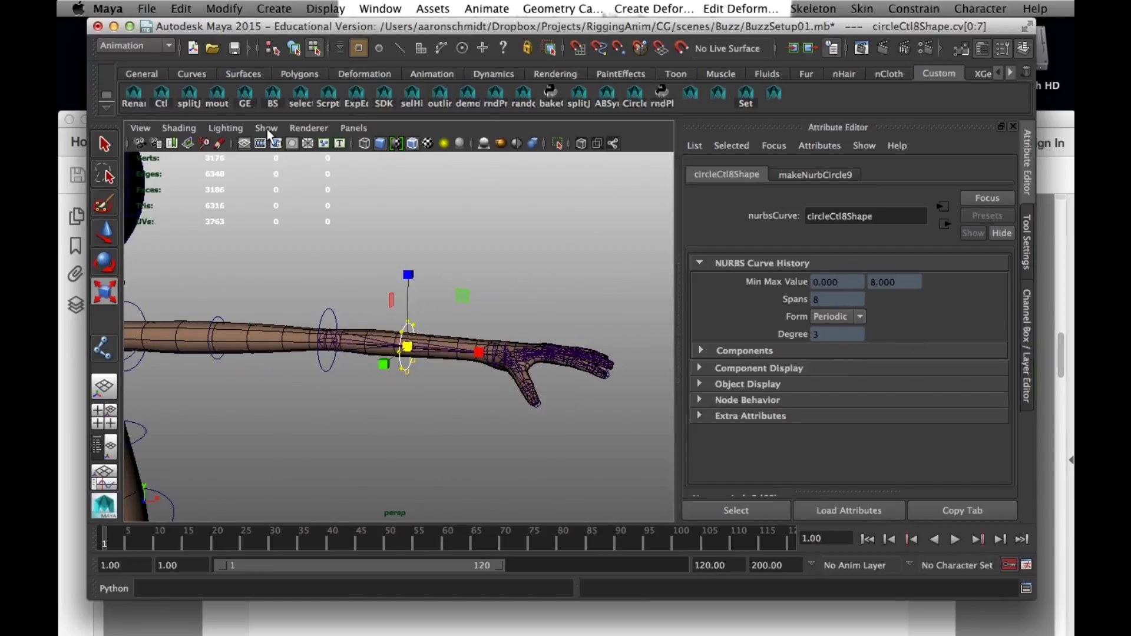
pyautogui.click(293, 48)
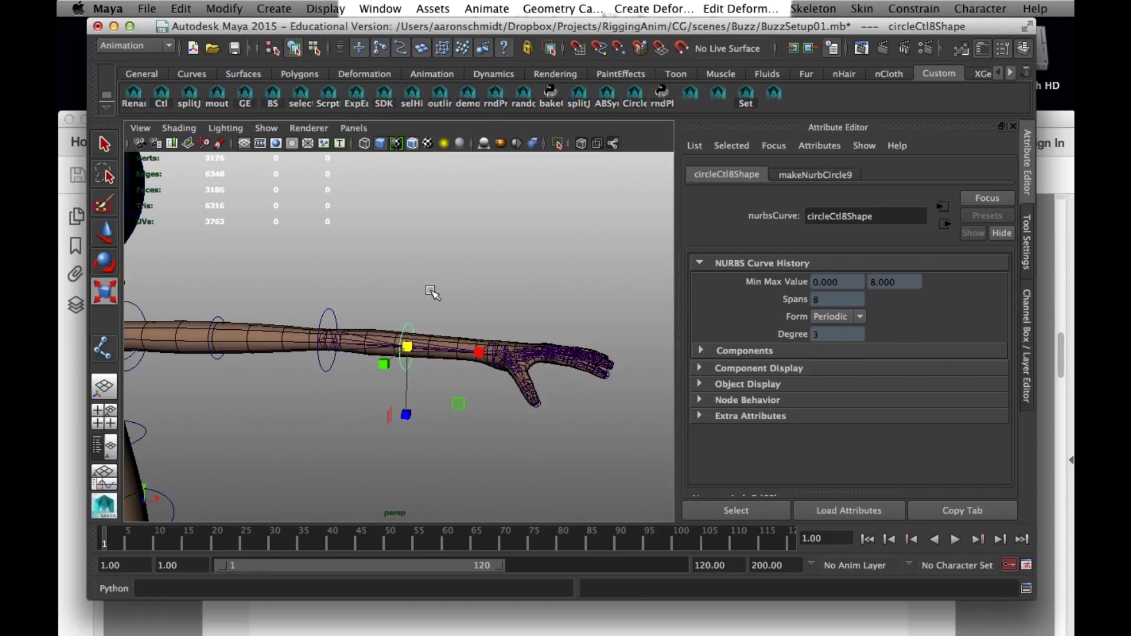
# Hide the L_elbowJnt and L_radiusJnt bones by setting their Draw Style to None, and save the scene
pyautogui.click(327, 339)
pyautogui.click(860, 322)
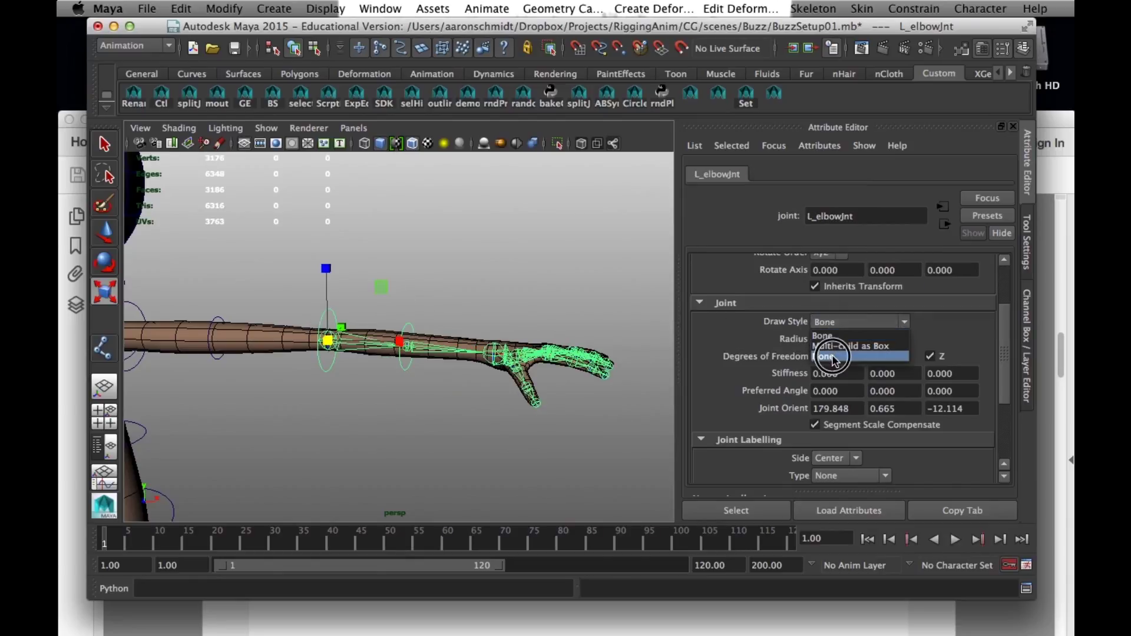
pyautogui.click(832, 356)
pyautogui.click(413, 329)
pyautogui.click(830, 322)
pyautogui.click(833, 356)
pyautogui.click(484, 411)
pyautogui.keyDown('alt'); pyautogui.moveTo(426, 390); pyautogui.dragTo(534, 363, button='middle'); pyautogui.keyUp('alt')
pyautogui.click(234, 48)
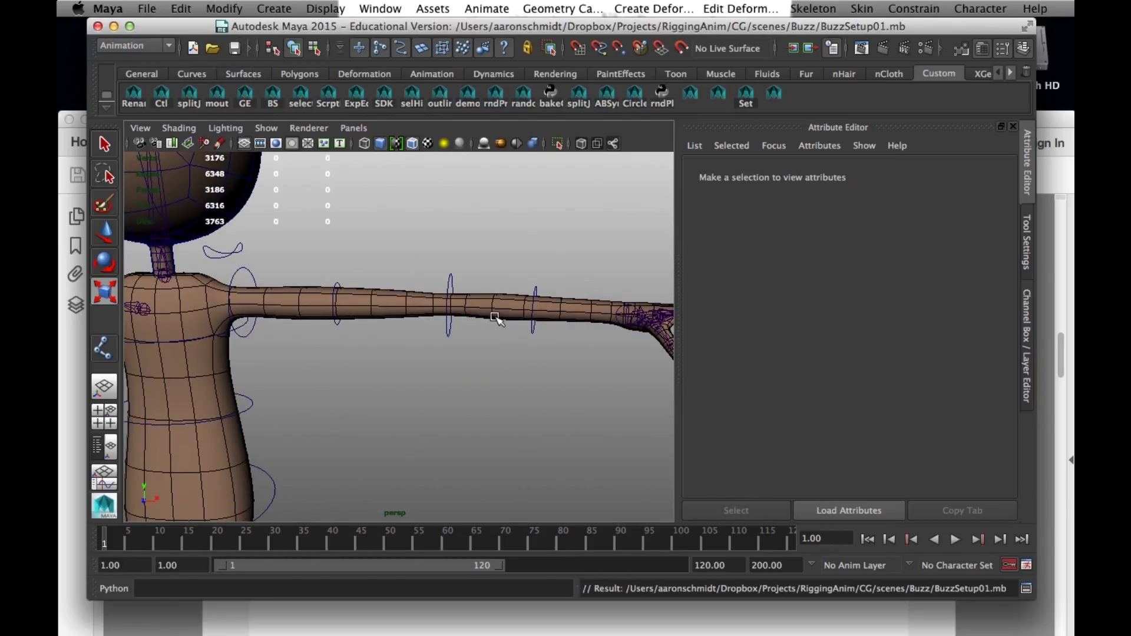
# Select the L_wristJnt joint on the left hand and attach a circle control to it with the Circle script
pyautogui.keyDown('alt'); pyautogui.moveTo(472, 367); pyautogui.dragTo(403, 299, button='right'); pyautogui.keyUp('alt')
pyautogui.keyDown('alt'); pyautogui.moveTo(432, 320); pyautogui.dragTo(332, 305); pyautogui.keyUp('alt')
pyautogui.keyDown('alt'); pyautogui.moveTo(332, 304); pyautogui.dragTo(405, 311, button='right'); pyautogui.keyUp('alt')
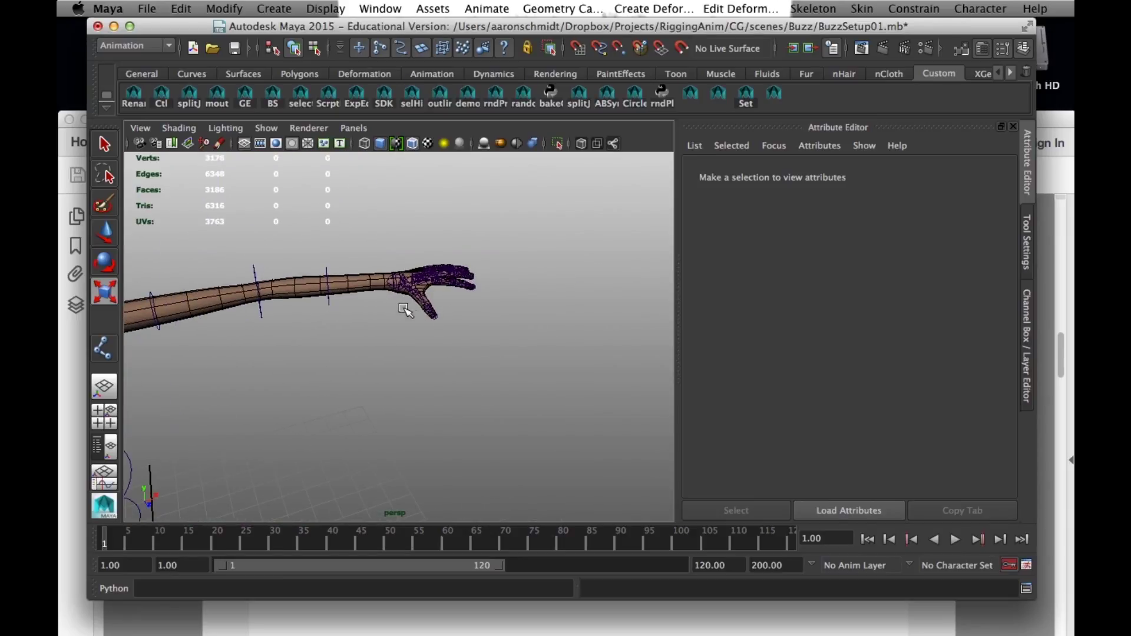
pyautogui.keyDown('alt'); pyautogui.moveTo(337, 250); pyautogui.dragTo(450, 346, button='right'); pyautogui.keyUp('alt')
pyautogui.click(238, 334)
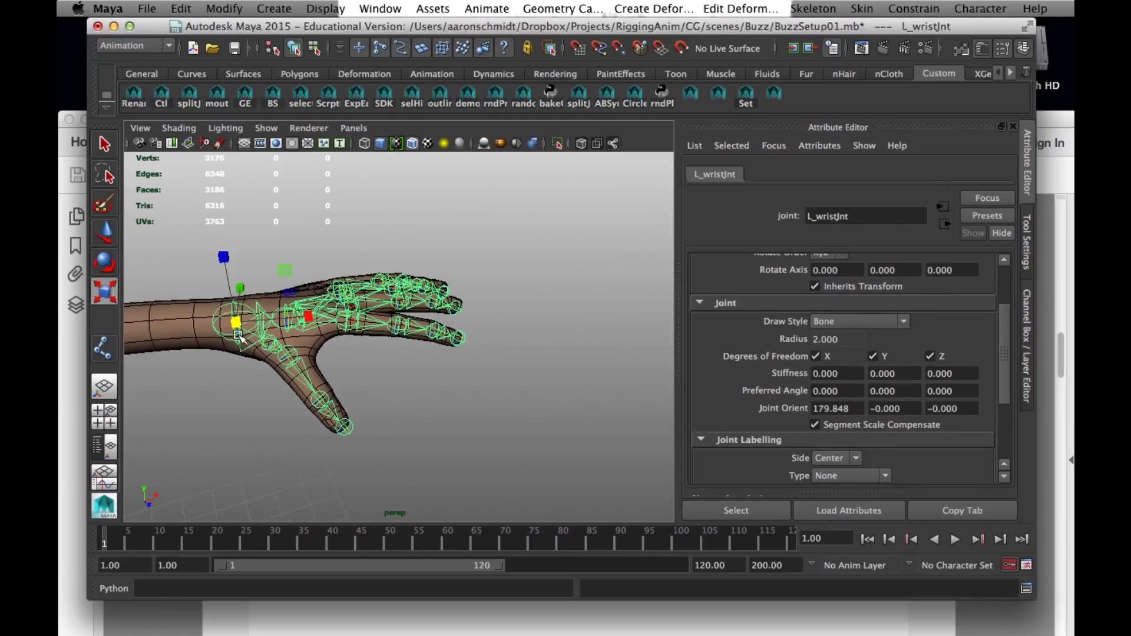
pyautogui.keyDown('alt'); pyautogui.moveTo(298, 306); pyautogui.dragTo(287, 222, button='middle'); pyautogui.keyUp('alt')
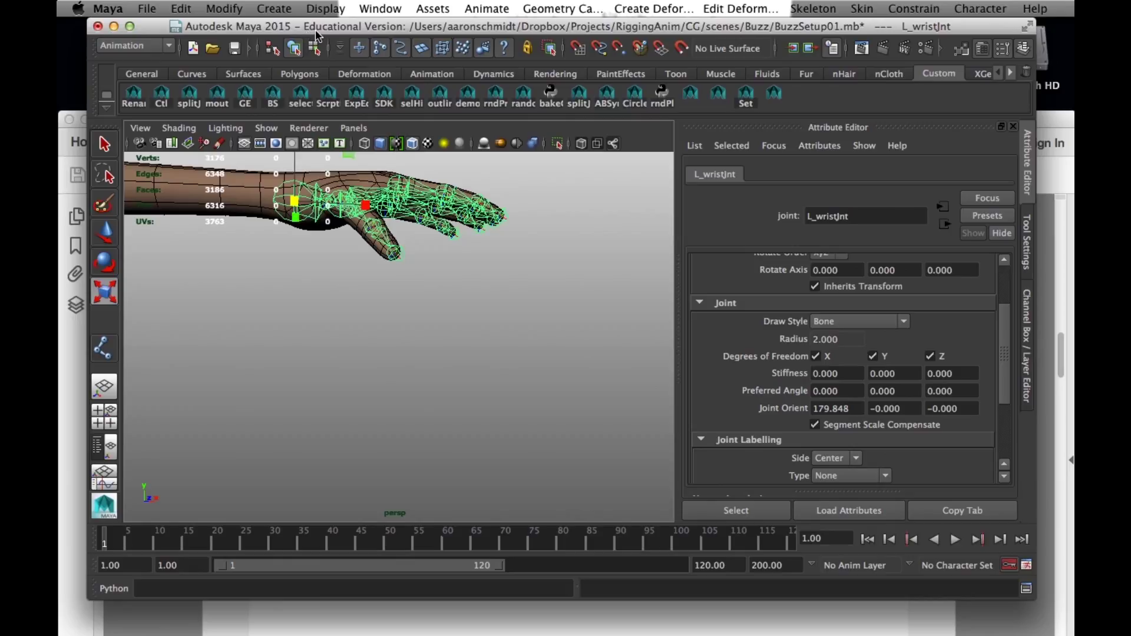
pyautogui.click(630, 101)
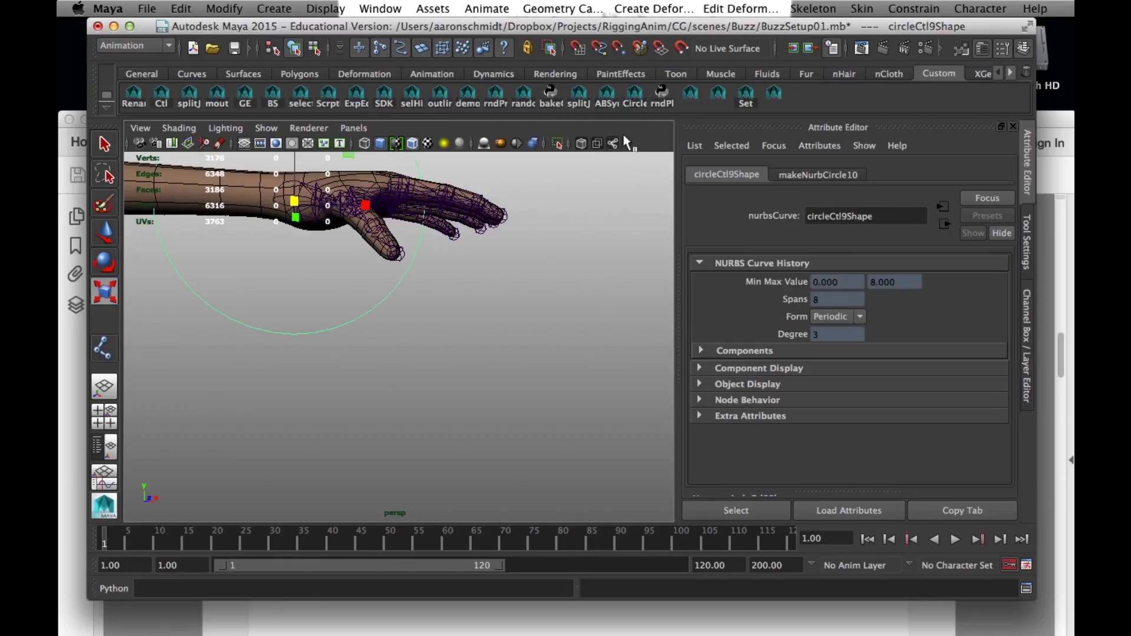
pyautogui.press('f')
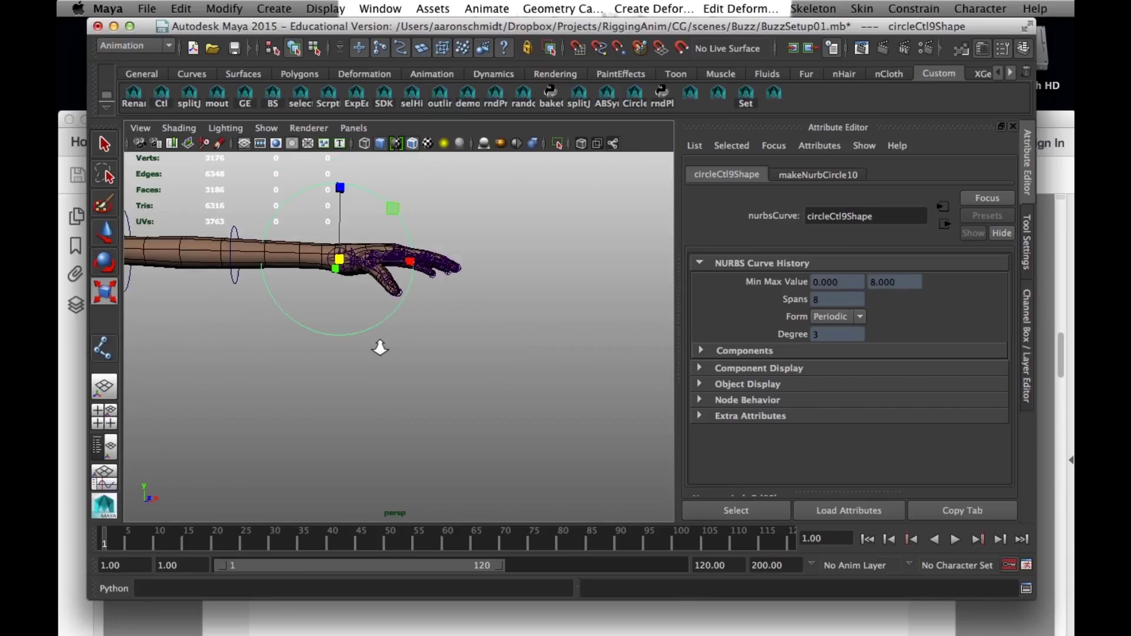
# Rotate the control vertices of L_wristJnt's circle upright around the wrist, shrink the circle, and return to object selection
pyautogui.click(313, 47)
pyautogui.keyDown('alt'); pyautogui.moveTo(431, 233); pyautogui.dragTo(430, 208); pyautogui.keyUp('alt')
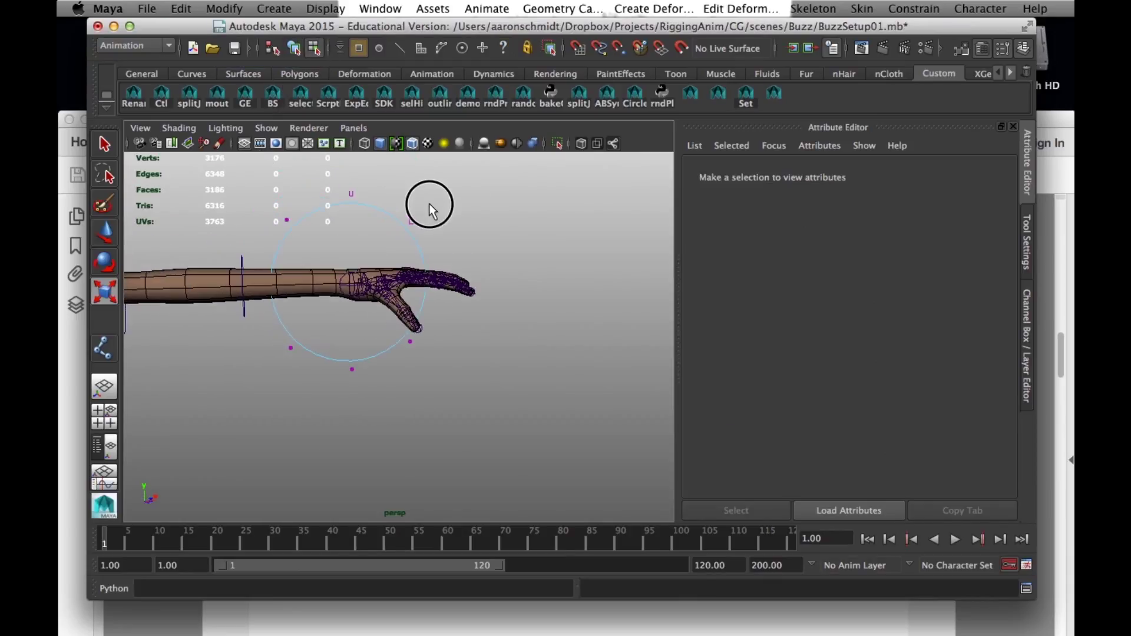
pyautogui.moveTo(241, 167); pyautogui.dragTo(447, 386)
pyautogui.press('e')
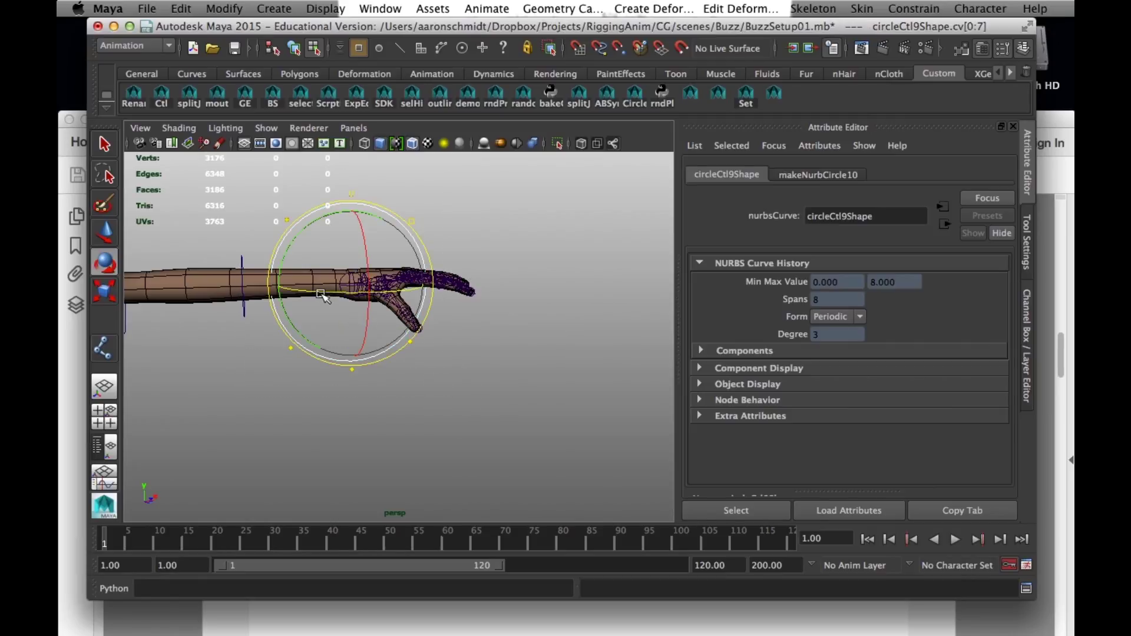
pyautogui.moveTo(400, 297); pyautogui.dragTo(421, 297)
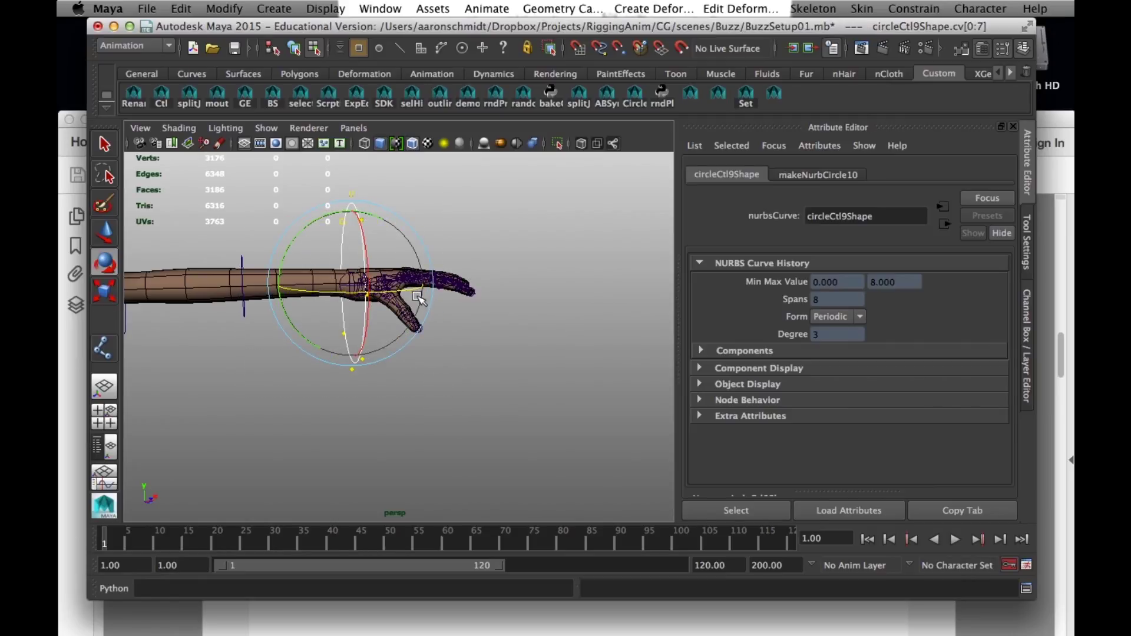
pyautogui.press('r')
pyautogui.keyDown('alt'); pyautogui.moveTo(478, 346); pyautogui.dragTo(389, 373); pyautogui.keyUp('alt')
pyautogui.moveTo(289, 296); pyautogui.dragTo(213, 318)
pyautogui.click(296, 50)
pyautogui.keyDown('alt'); pyautogui.moveTo(315, 288); pyautogui.dragTo(407, 286); pyautogui.keyUp('alt')
pyautogui.press('w')
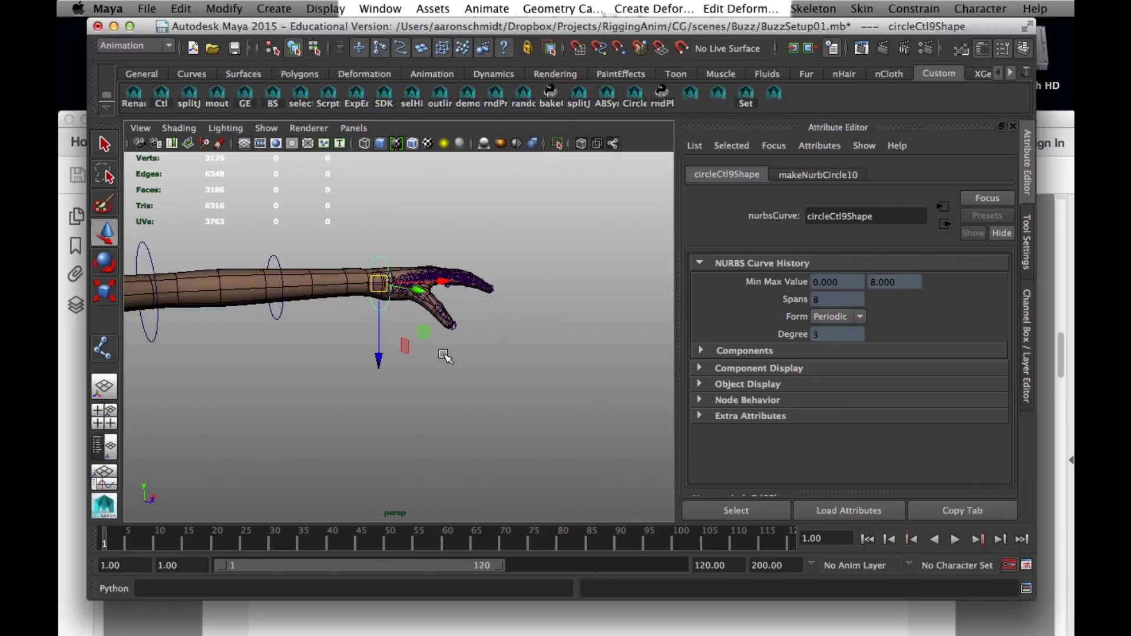
# Select L_wristJnt, hide its bone by setting Draw Style to None, and deselect it
pyautogui.click(446, 379)
pyautogui.click(382, 307)
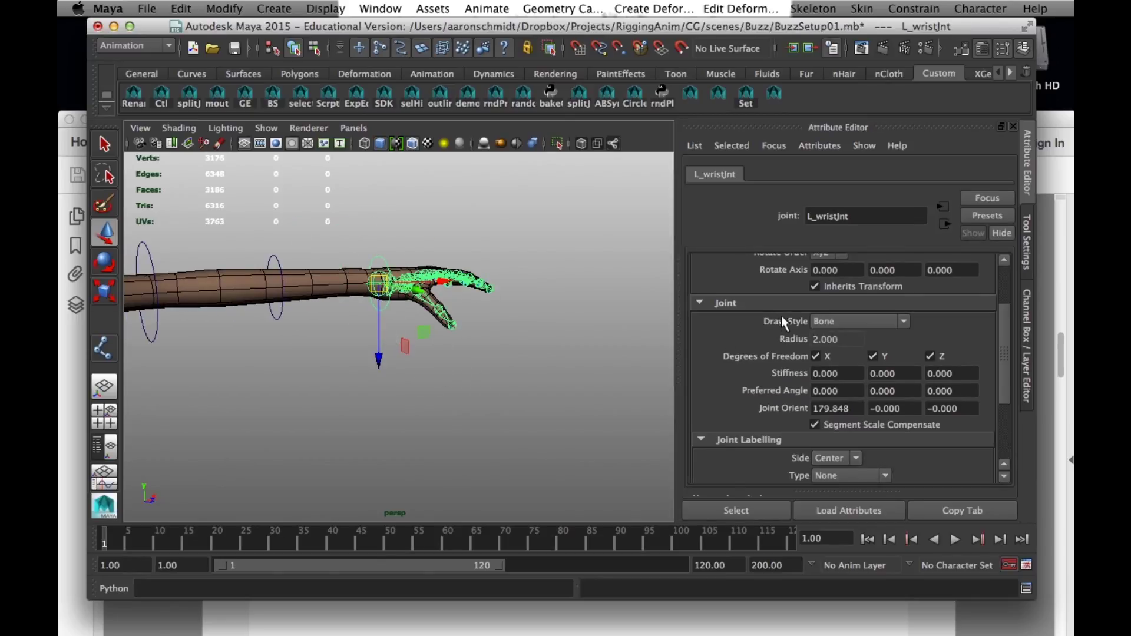
pyautogui.click(826, 323)
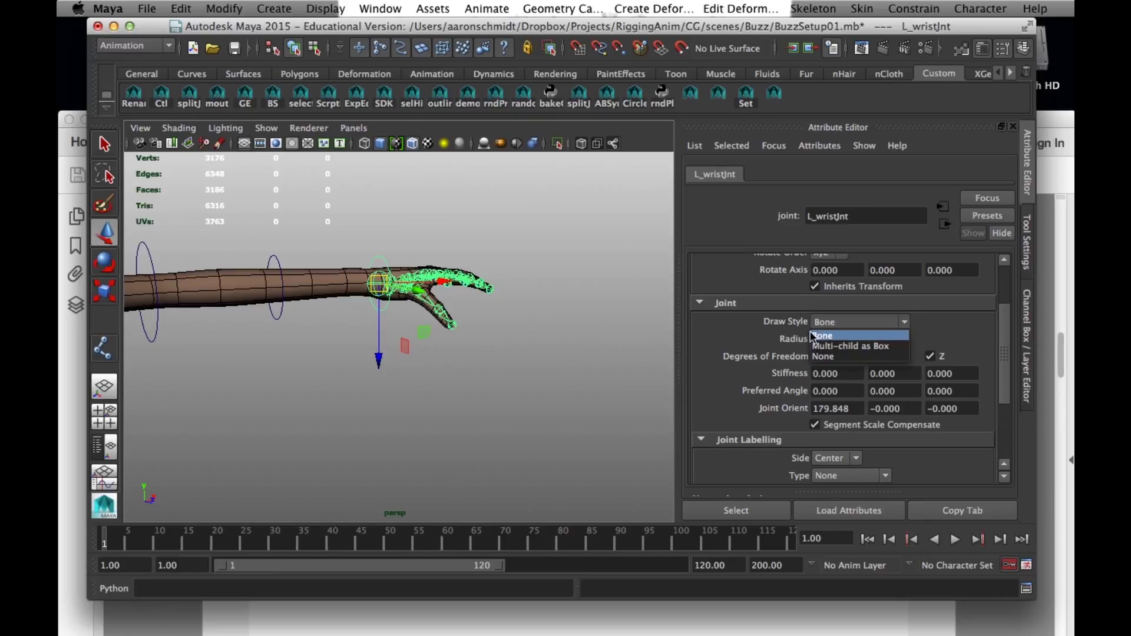
pyautogui.click(831, 356)
pyautogui.click(448, 373)
# Examine the circle controls on the left arm and torso and compare them with the right arm's joints
pyautogui.keyDown('alt'); pyautogui.moveTo(444, 343); pyautogui.dragTo(373, 303); pyautogui.keyUp('alt')
pyautogui.keyDown('alt'); pyautogui.moveTo(371, 300); pyautogui.dragTo(208, 307, button='right'); pyautogui.keyUp('alt')
pyautogui.keyDown('alt'); pyautogui.moveTo(207, 307); pyautogui.dragTo(457, 357, button='middle'); pyautogui.keyUp('alt')
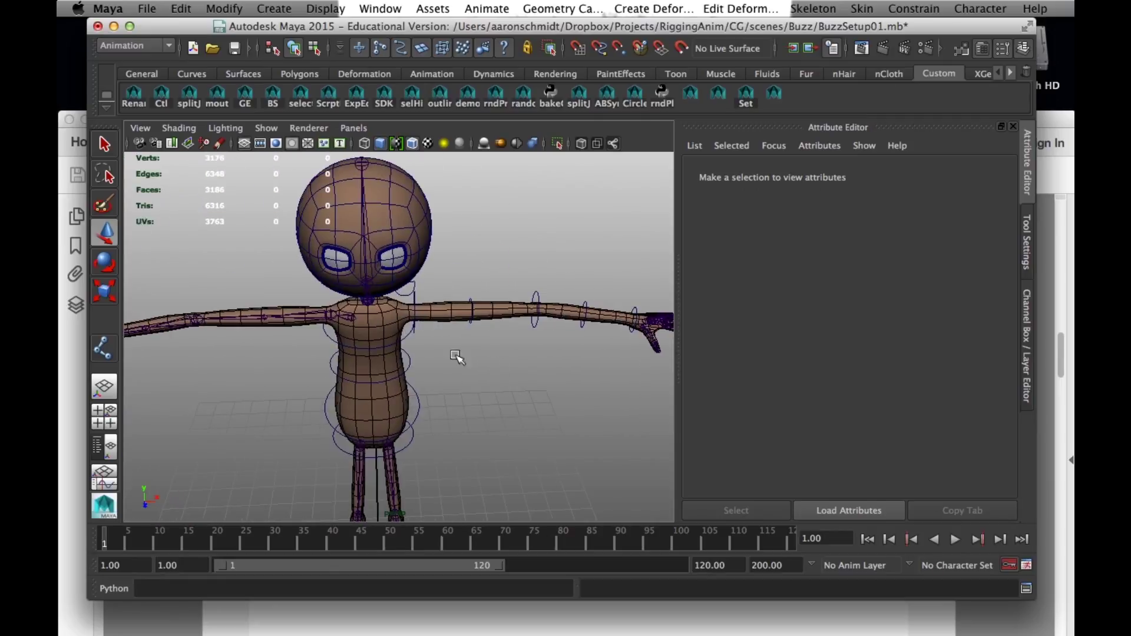
pyautogui.keyDown('alt'); pyautogui.moveTo(457, 358); pyautogui.dragTo(472, 283); pyautogui.keyUp('alt')
pyautogui.keyDown('alt'); pyautogui.moveTo(492, 355); pyautogui.dragTo(429, 393, button='middle'); pyautogui.keyUp('alt')
pyautogui.keyDown('alt'); pyautogui.moveTo(374, 342); pyautogui.dragTo(349, 345); pyautogui.keyUp('alt')
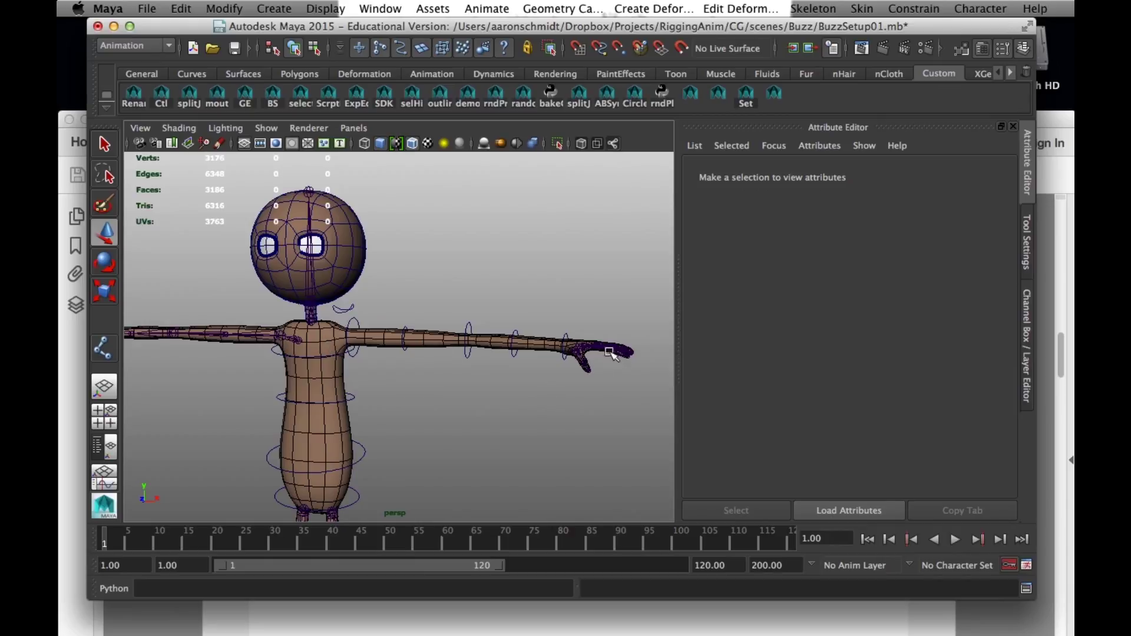
pyautogui.keyDown('alt'); pyautogui.moveTo(373, 395); pyautogui.dragTo(373, 344, button='middle'); pyautogui.keyUp('alt')
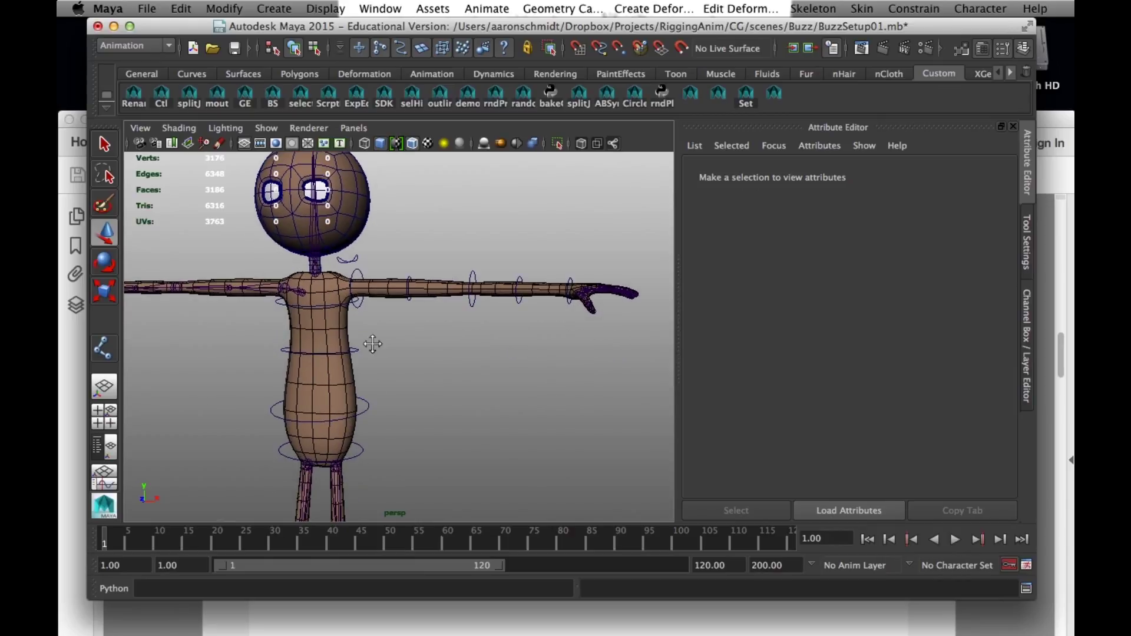
pyautogui.keyDown('alt'); pyautogui.moveTo(401, 323); pyautogui.dragTo(358, 303); pyautogui.keyUp('alt')
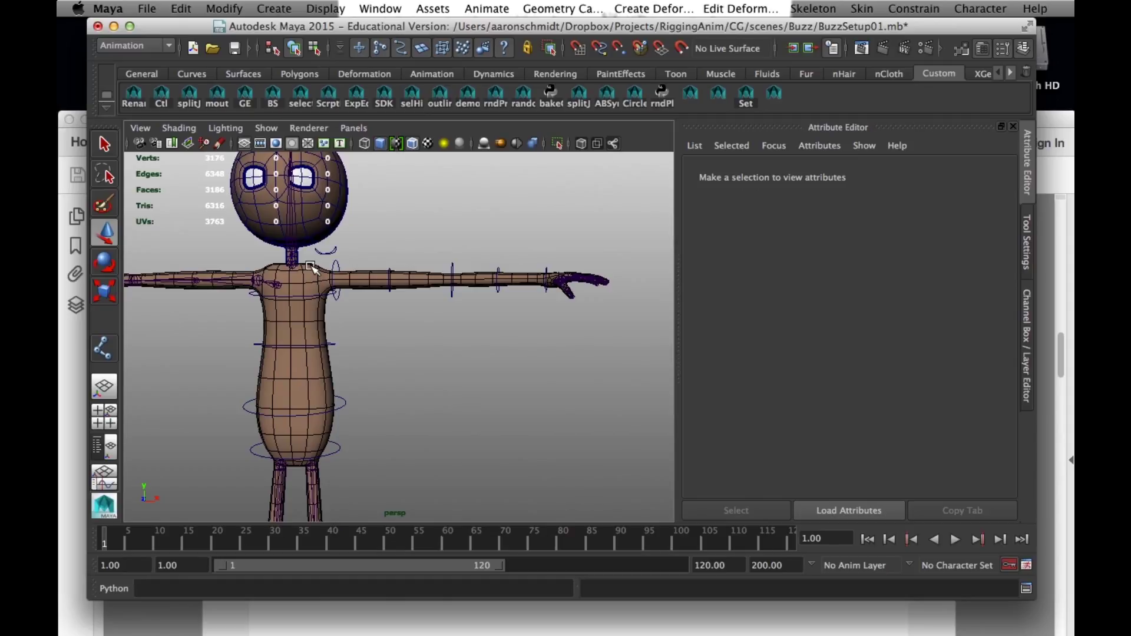
# Select R_scapulaJnt at the right shoulder and delete the right arm's joint chain
pyautogui.press('a')
pyautogui.keyDown('alt'); pyautogui.moveTo(448, 359); pyautogui.dragTo(524, 389, button='right'); pyautogui.keyUp('alt')
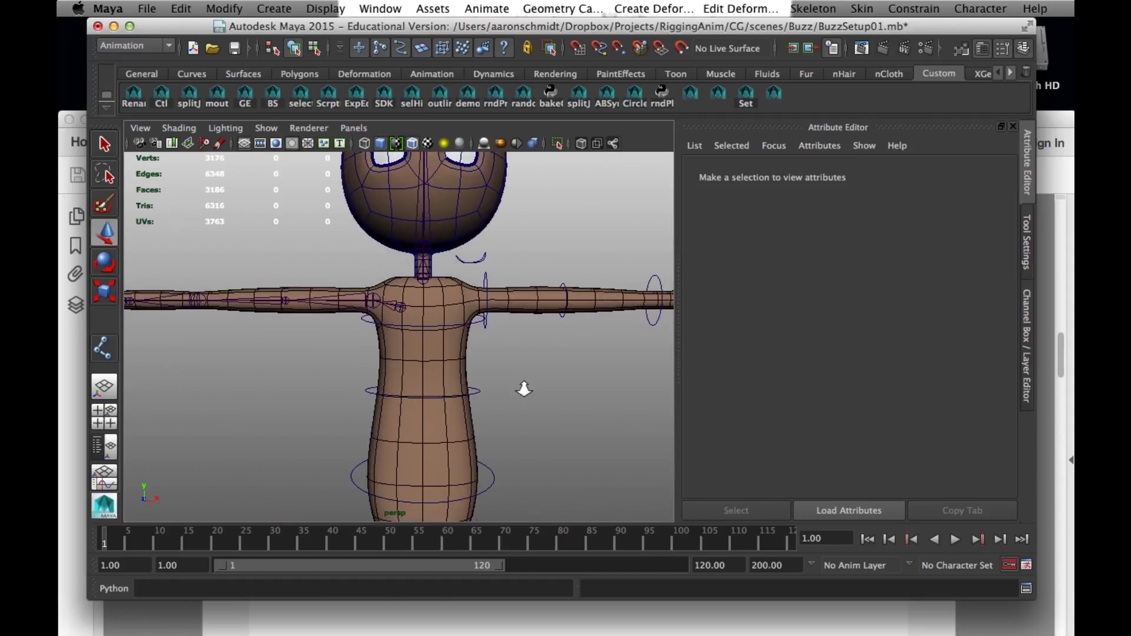
pyautogui.click(400, 307)
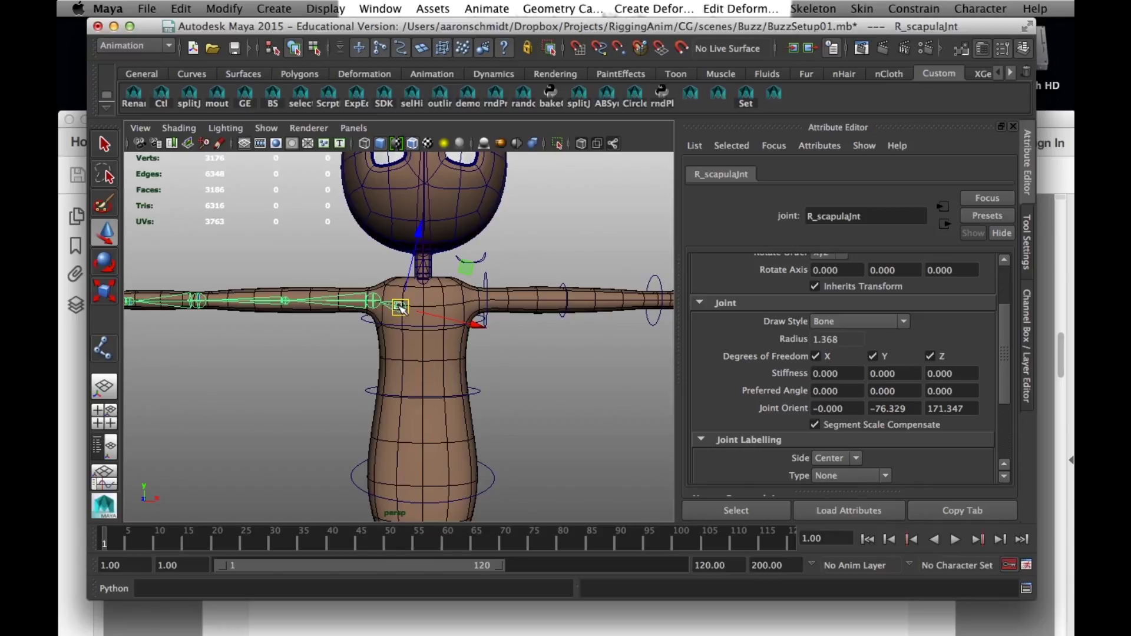
pyautogui.click(499, 280)
# Mirror the L_scapulaJnt chain across YZ with the Behavior function, replacing L_ with R_ in the joint names
pyautogui.click(470, 273)
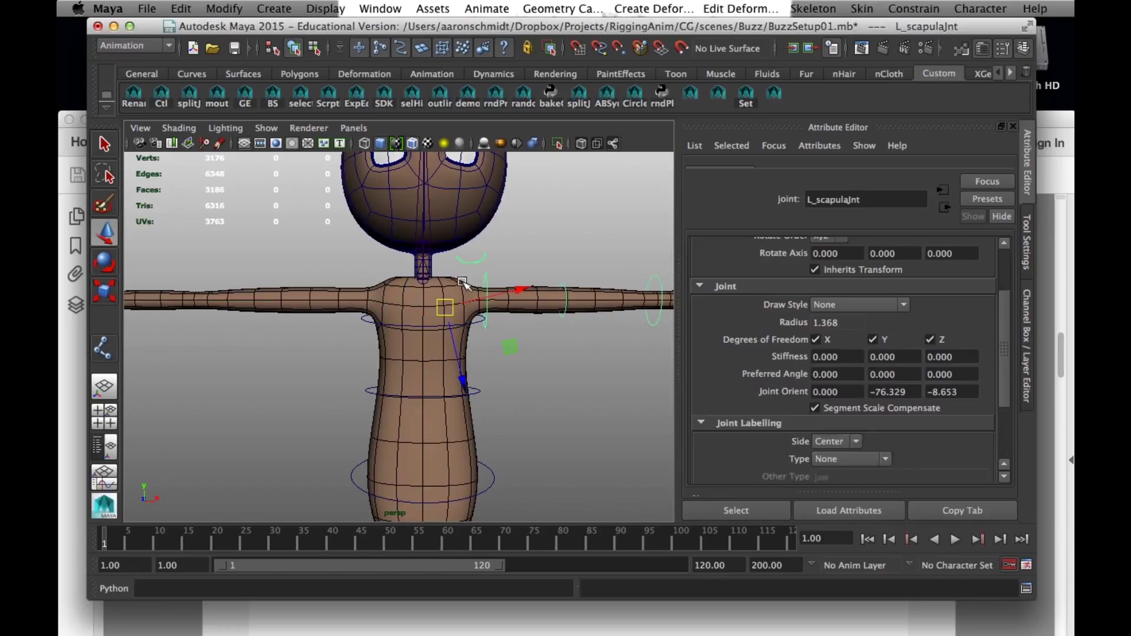
pyautogui.click(818, 7)
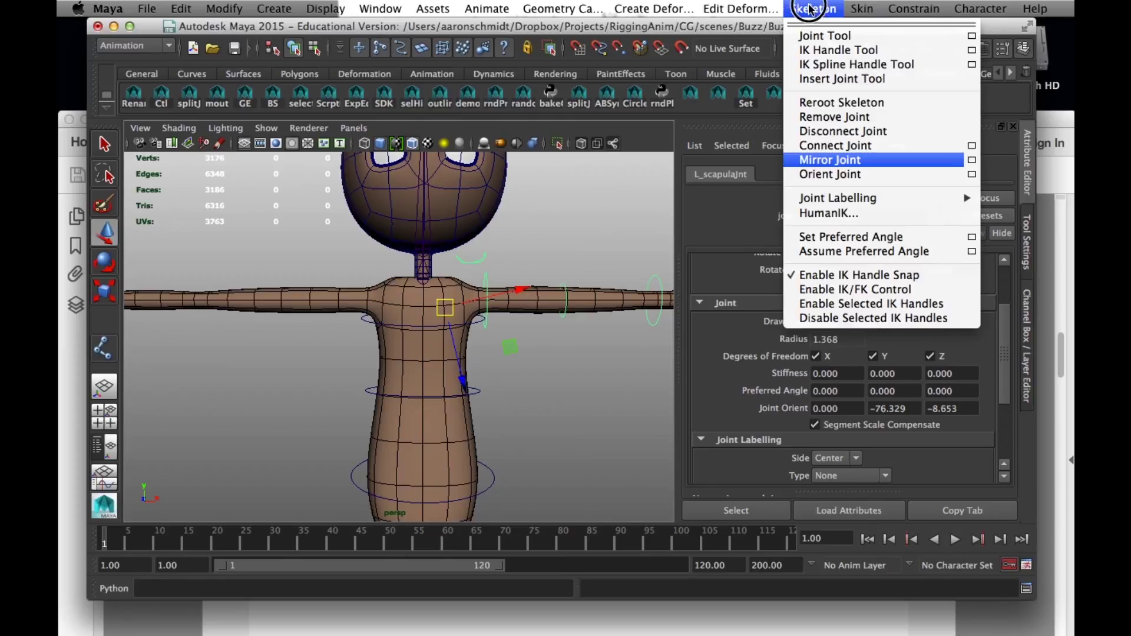
pyautogui.click(970, 160)
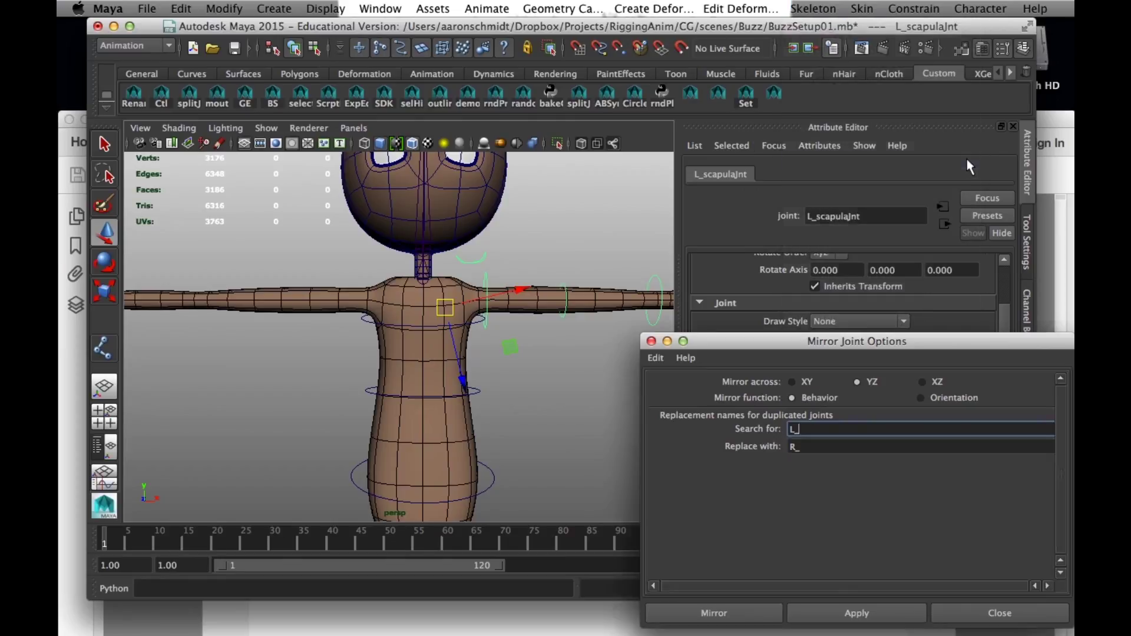
pyautogui.click(714, 613)
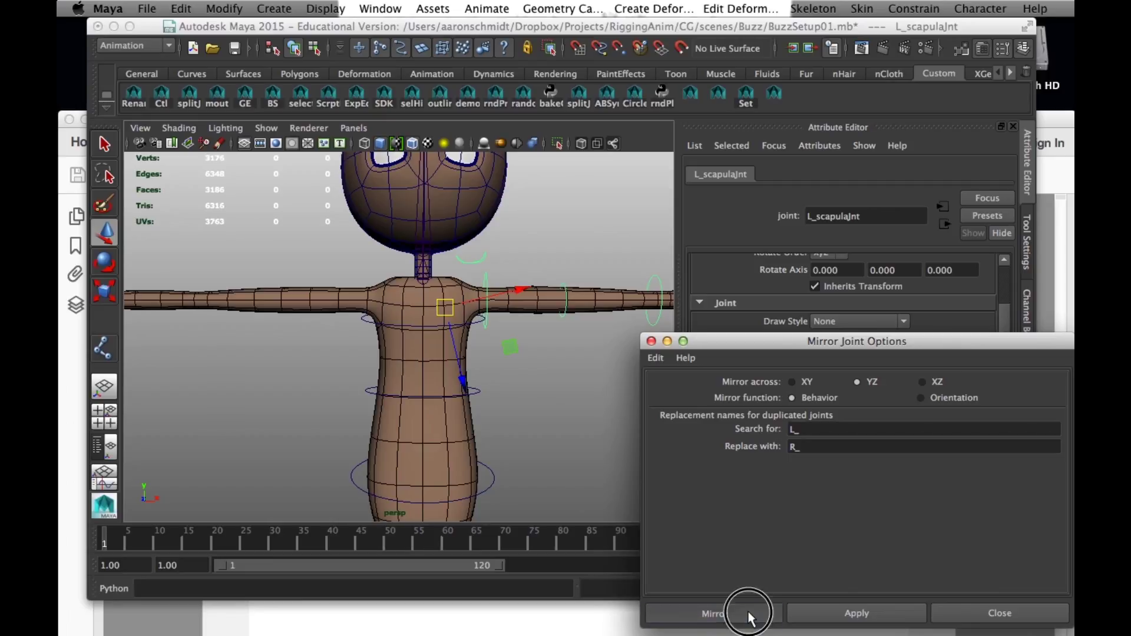
pyautogui.keyDown('alt'); pyautogui.moveTo(406, 382); pyautogui.dragTo(228, 362, button='right'); pyautogui.keyUp('alt')
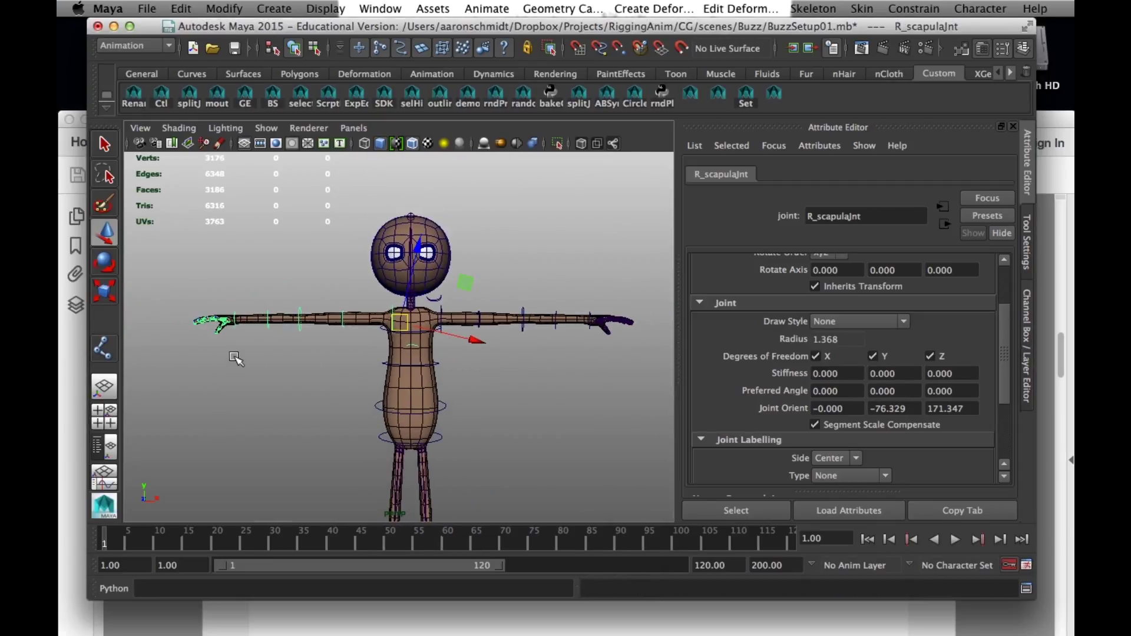
pyautogui.keyDown('alt'); pyautogui.moveTo(298, 354); pyautogui.dragTo(357, 361, button='right'); pyautogui.keyUp('alt')
pyautogui.keyDown('alt'); pyautogui.moveTo(441, 334); pyautogui.dragTo(435, 325); pyautogui.keyUp('alt')
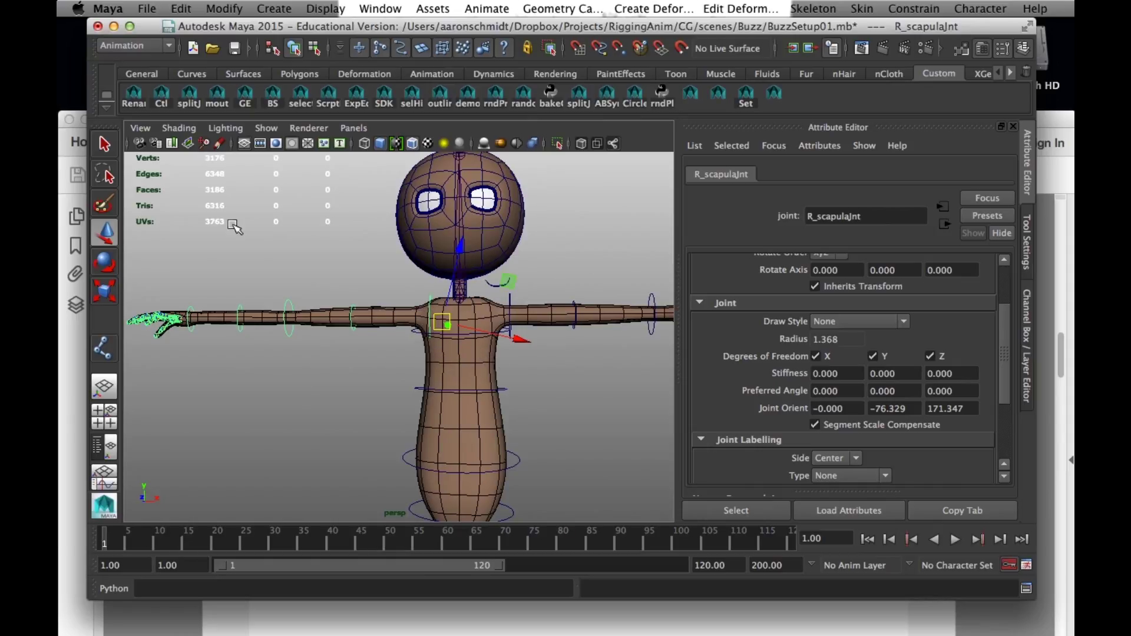
# Move the right scapula control's vertices from the chest to above the right shoulder, mirroring the left scapula control
pyautogui.press('4')
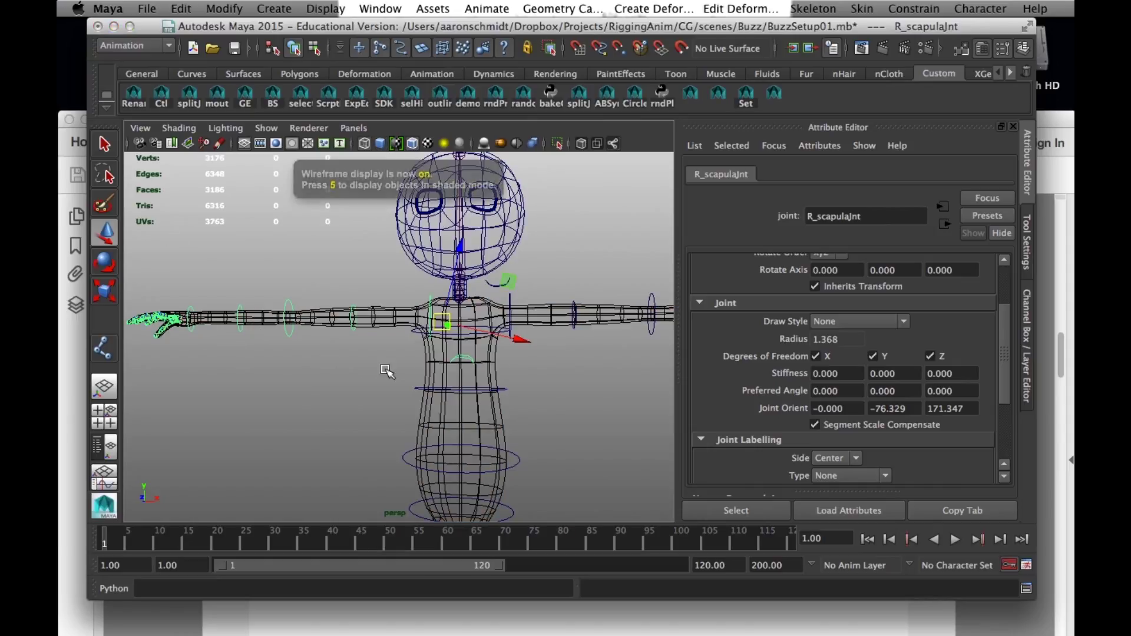
pyautogui.click(313, 50)
pyautogui.moveTo(493, 338); pyautogui.dragTo(437, 286)
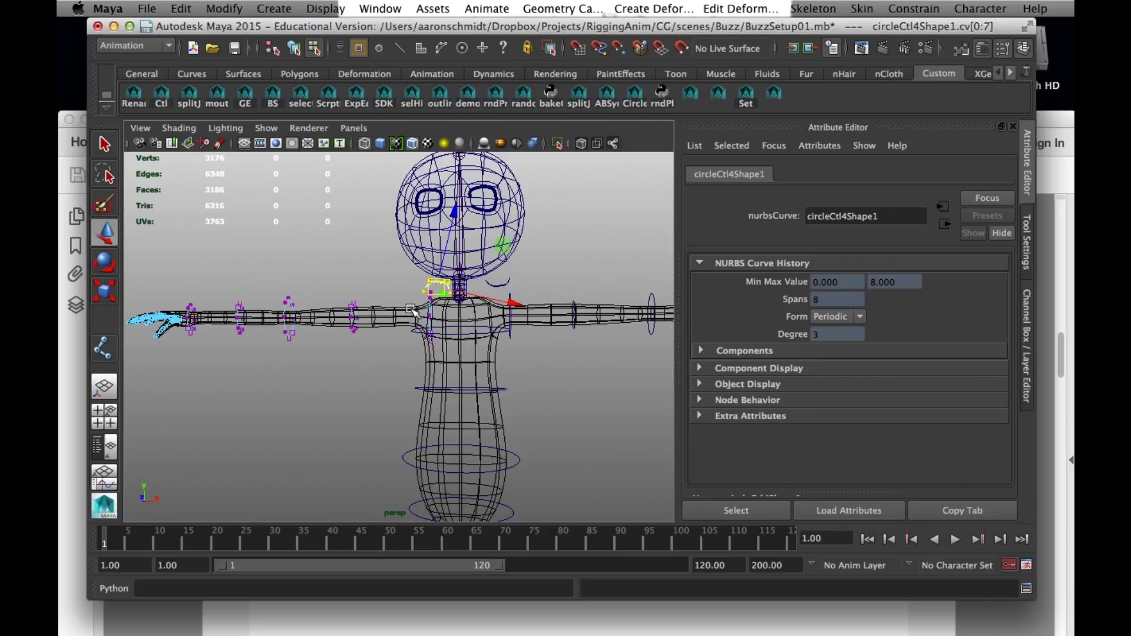
pyautogui.press('5')
# Fine-tune the height of the right scapula control's vertices above the shoulder, return to object mode and deselect
pyautogui.keyDown('alt'); pyautogui.moveTo(391, 333); pyautogui.dragTo(411, 352); pyautogui.keyUp('alt')
pyautogui.keyDown('alt'); pyautogui.moveTo(411, 352); pyautogui.dragTo(523, 361, button='right'); pyautogui.keyUp('alt')
pyautogui.keyDown('alt'); pyautogui.moveTo(489, 312); pyautogui.dragTo(379, 378, button='middle'); pyautogui.keyUp('alt')
pyautogui.moveTo(380, 377)
pyautogui.keyDown('alt'); pyautogui.mouseDown()
pyautogui.moveTo(412, 354)
pyautogui.moveTo(404, 348)
pyautogui.mouseUp(); pyautogui.keyUp('alt')
pyautogui.press('r')
pyautogui.keyDown('alt'); pyautogui.moveTo(404, 394); pyautogui.dragTo(357, 355); pyautogui.keyUp('alt')
pyautogui.press('w')
pyautogui.moveTo(386, 243); pyautogui.dragTo(386, 242)
pyautogui.keyDown('alt'); pyautogui.moveTo(386, 300); pyautogui.dragTo(359, 312); pyautogui.keyUp('alt')
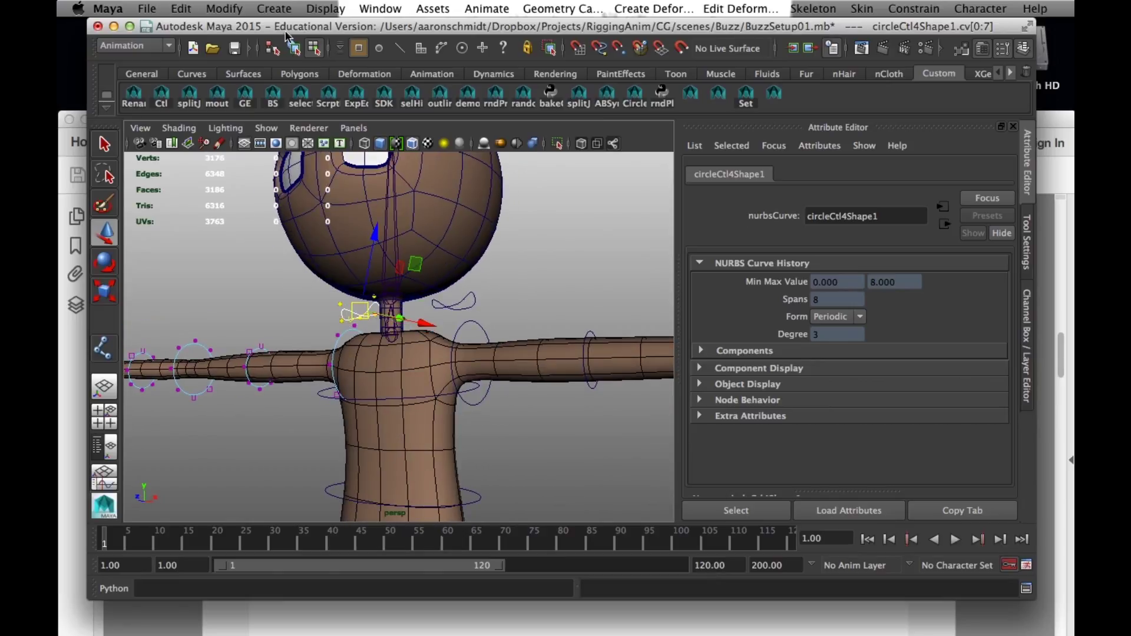
pyautogui.click(293, 48)
pyautogui.keyDown('alt'); pyautogui.moveTo(336, 331); pyautogui.dragTo(350, 336); pyautogui.keyUp('alt')
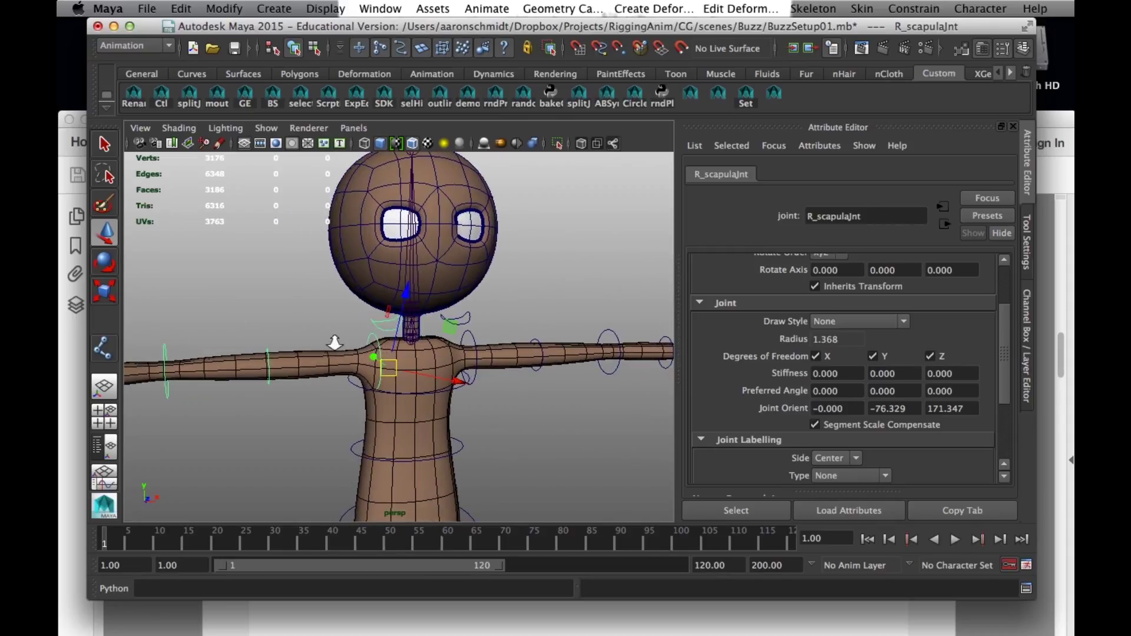
pyautogui.keyDown('alt'); pyautogui.moveTo(334, 342); pyautogui.dragTo(230, 349, button='right'); pyautogui.keyUp('alt')
pyautogui.click(286, 380)
pyautogui.keyDown('alt'); pyautogui.moveTo(286, 380); pyautogui.dragTo(240, 399); pyautogui.keyUp('alt')
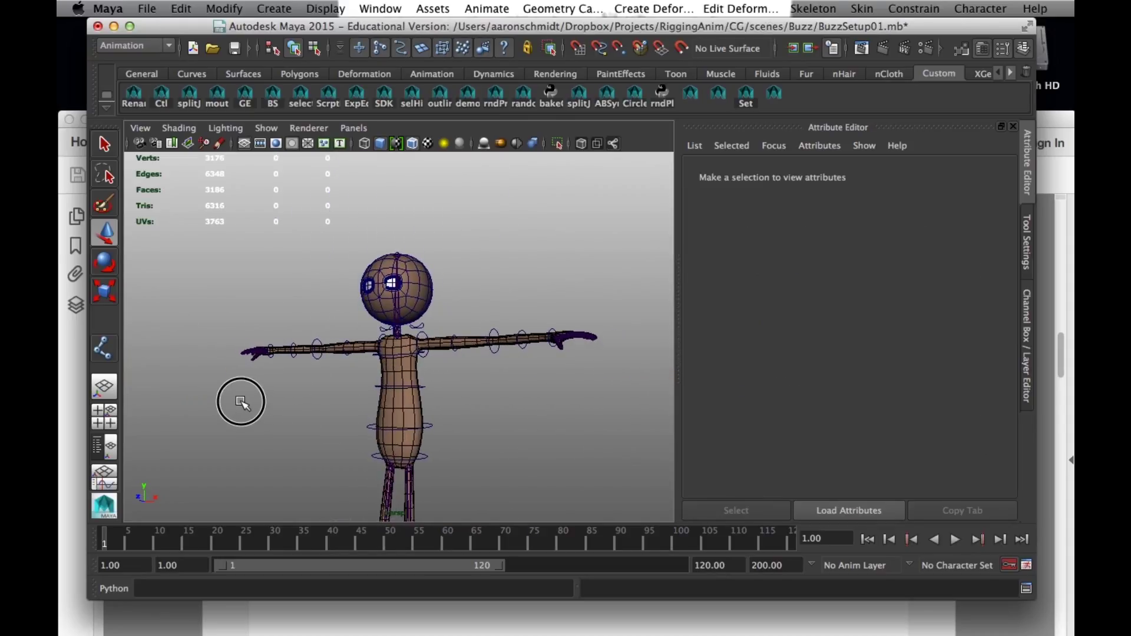
# Select neckJnt at the base of the neck and attach a circle control to it
pyautogui.keyDown('alt'); pyautogui.moveTo(255, 395); pyautogui.dragTo(606, 456, button='right'); pyautogui.keyUp('alt')
pyautogui.keyDown('alt'); pyautogui.moveTo(149, 230); pyautogui.dragTo(208, 256, button='middle'); pyautogui.keyUp('alt')
pyautogui.click(401, 353)
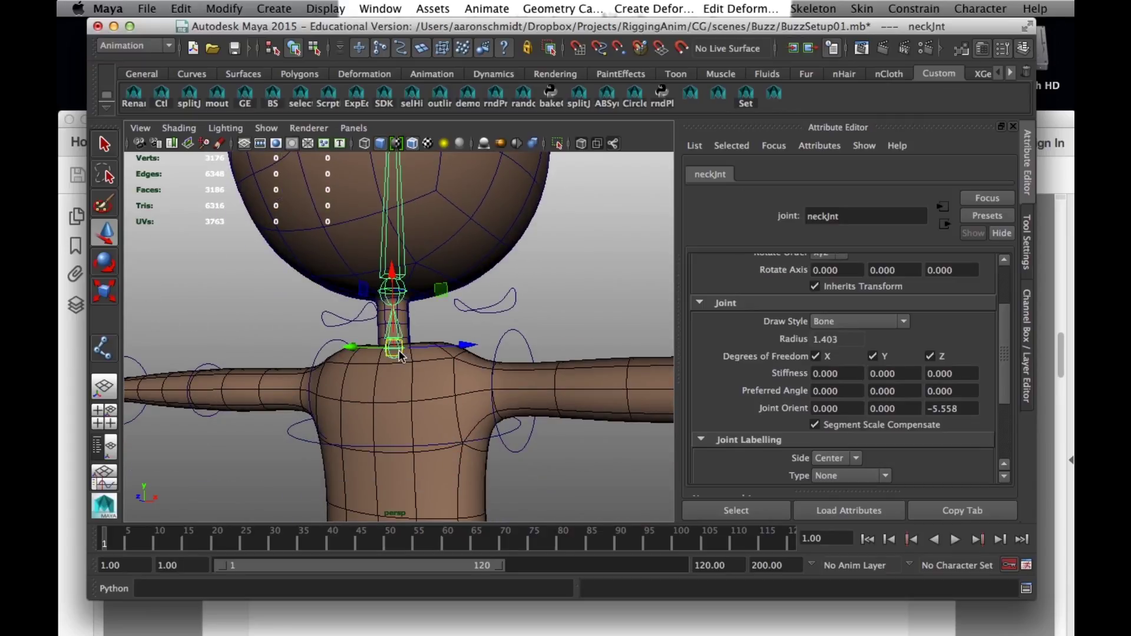
pyautogui.press('e')
pyautogui.moveTo(398, 323); pyautogui.dragTo(416, 311)
pyautogui.click(436, 362)
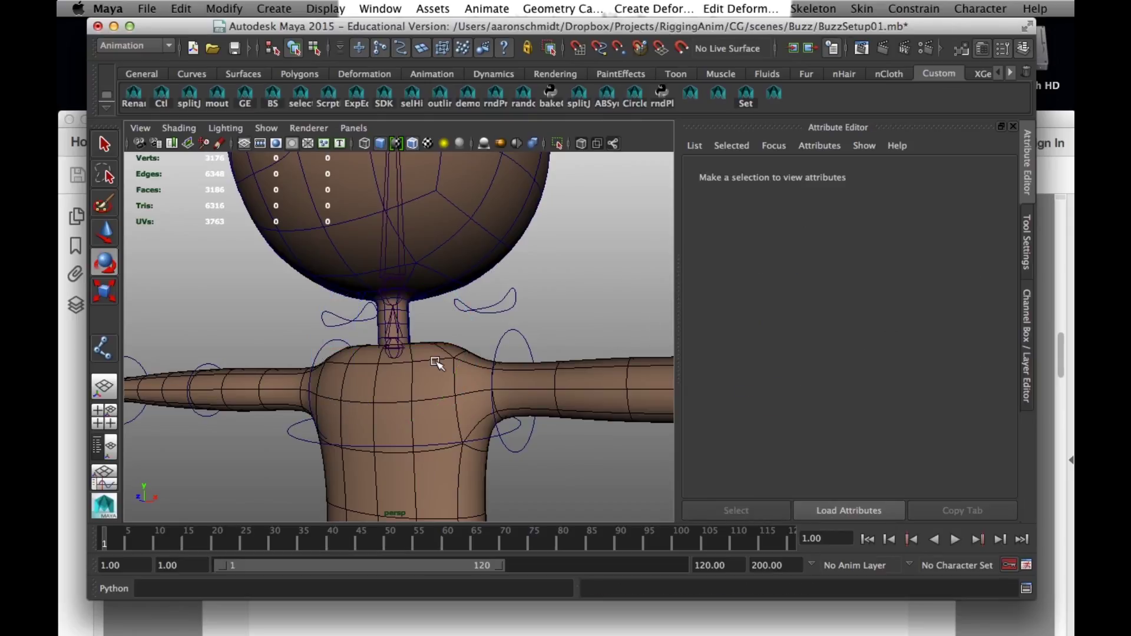
pyautogui.click(388, 353)
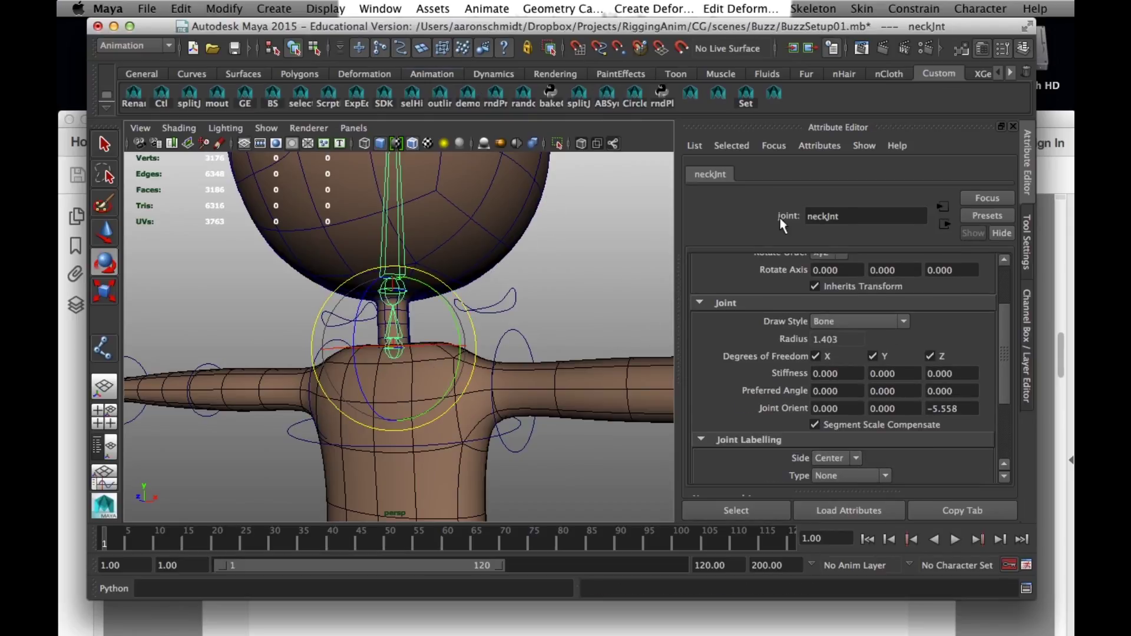
pyautogui.click(634, 96)
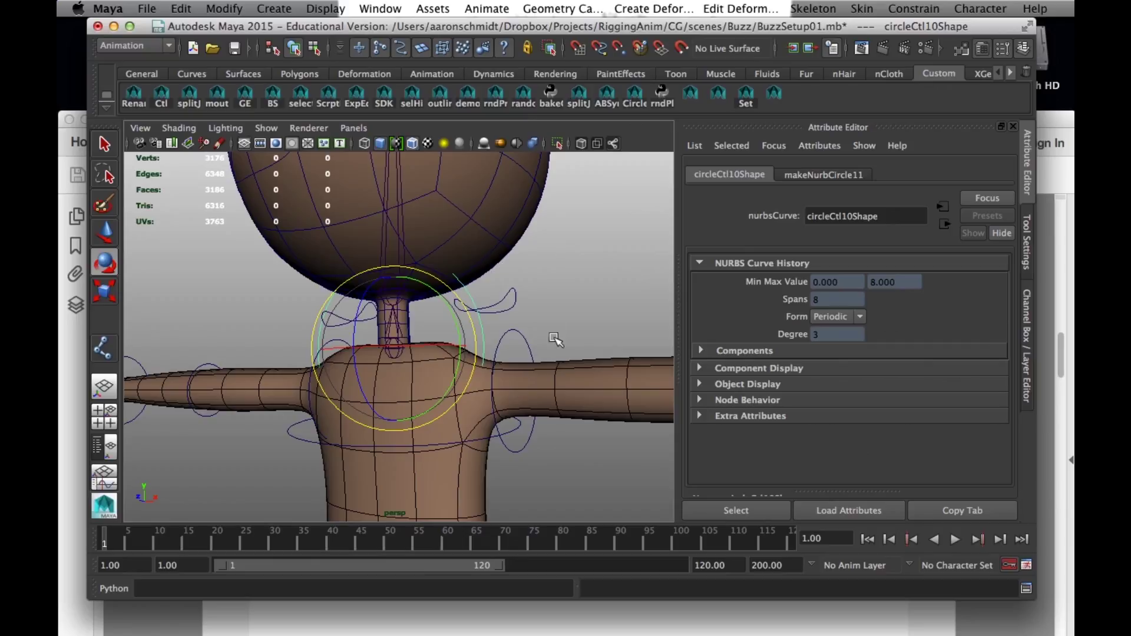
# Rotate the neck circle's control vertices to lie flat around the neck base and scale them down
pyautogui.scroll(-5, 451, 372)
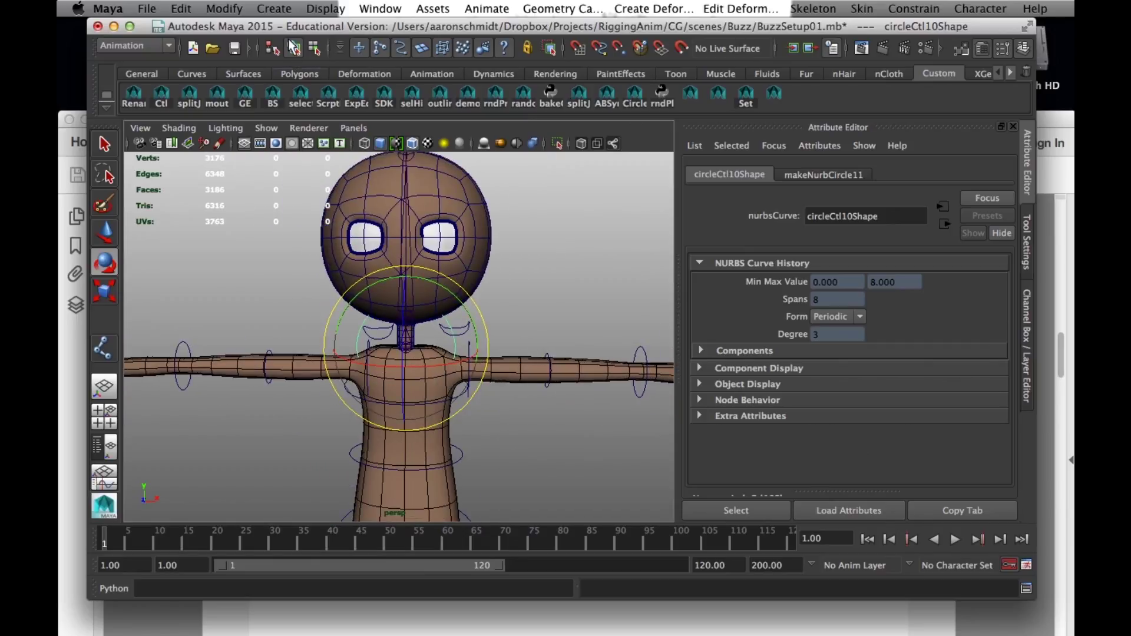
pyautogui.click(314, 48)
pyautogui.moveTo(316, 253); pyautogui.dragTo(547, 482)
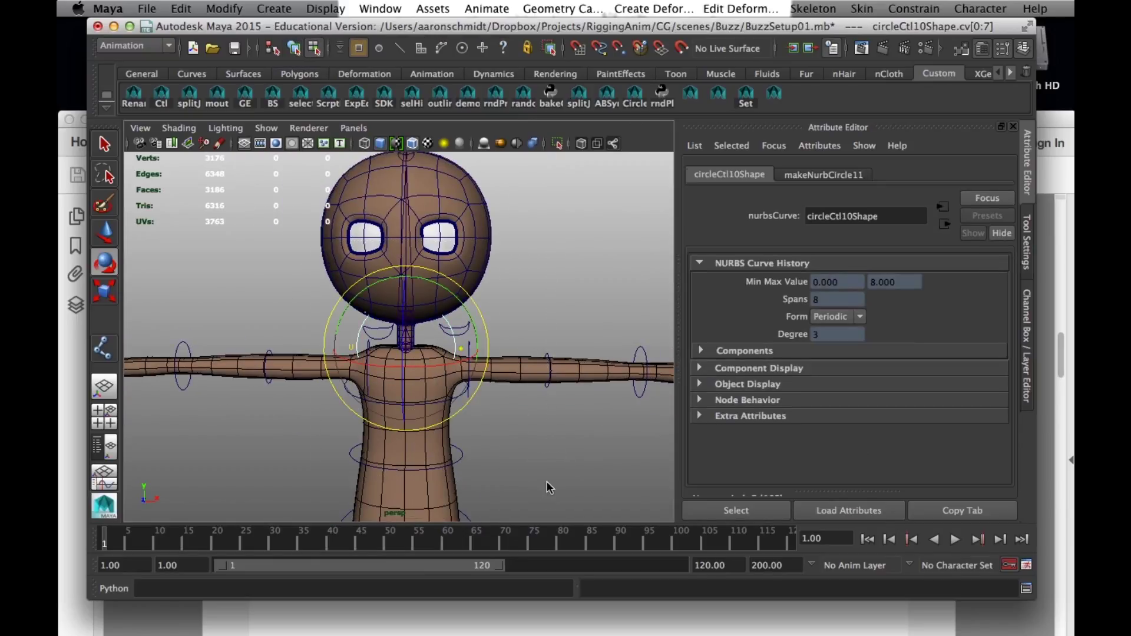
pyautogui.moveTo(406, 344); pyautogui.dragTo(341, 348)
pyautogui.press('r')
pyautogui.click(361, 347)
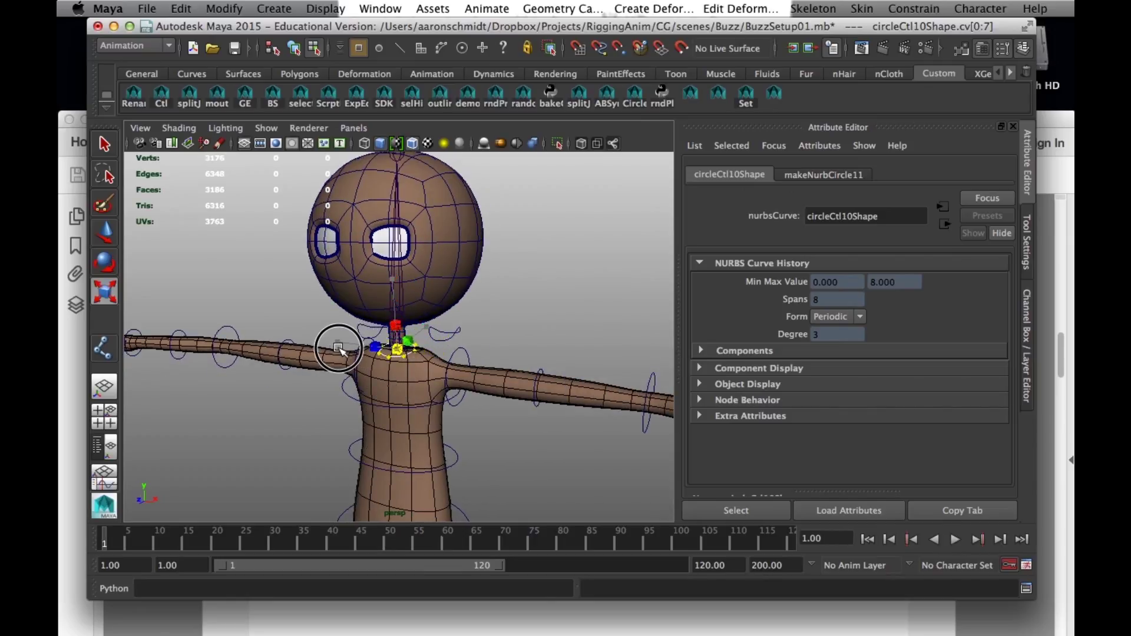
# Adjust the height, tilt and size of the neck circle's vertices to fit around the neck base, then return to object mode
pyautogui.press('w')
pyautogui.moveTo(395, 272); pyautogui.dragTo(396, 268)
pyautogui.keyDown('alt'); pyautogui.moveTo(413, 365); pyautogui.dragTo(359, 353); pyautogui.keyUp('alt')
pyautogui.keyDown('alt'); pyautogui.moveTo(377, 359); pyautogui.dragTo(471, 412, button='right'); pyautogui.keyUp('alt')
pyautogui.press('e')
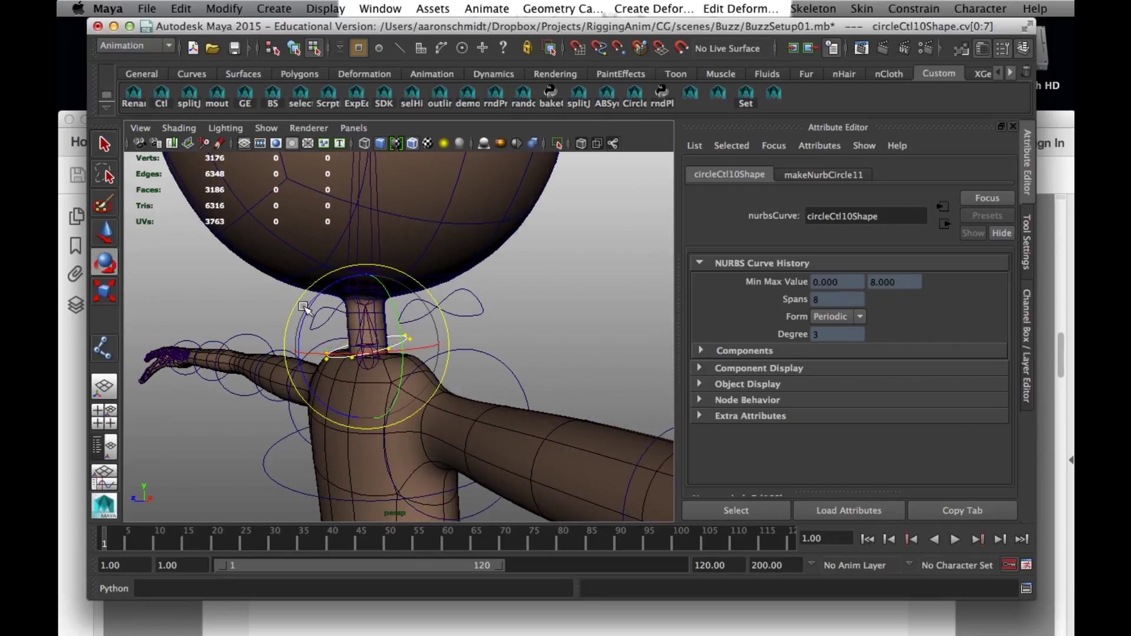
pyautogui.keyDown('alt'); pyautogui.moveTo(411, 389); pyautogui.dragTo(373, 414); pyautogui.keyUp('alt')
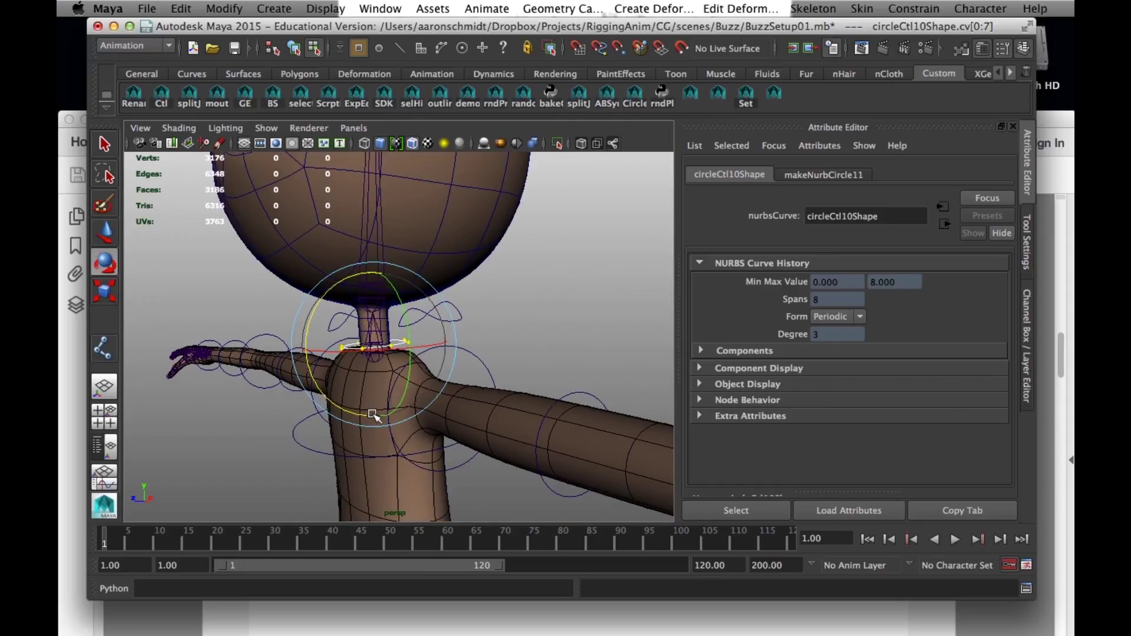
pyautogui.press('r')
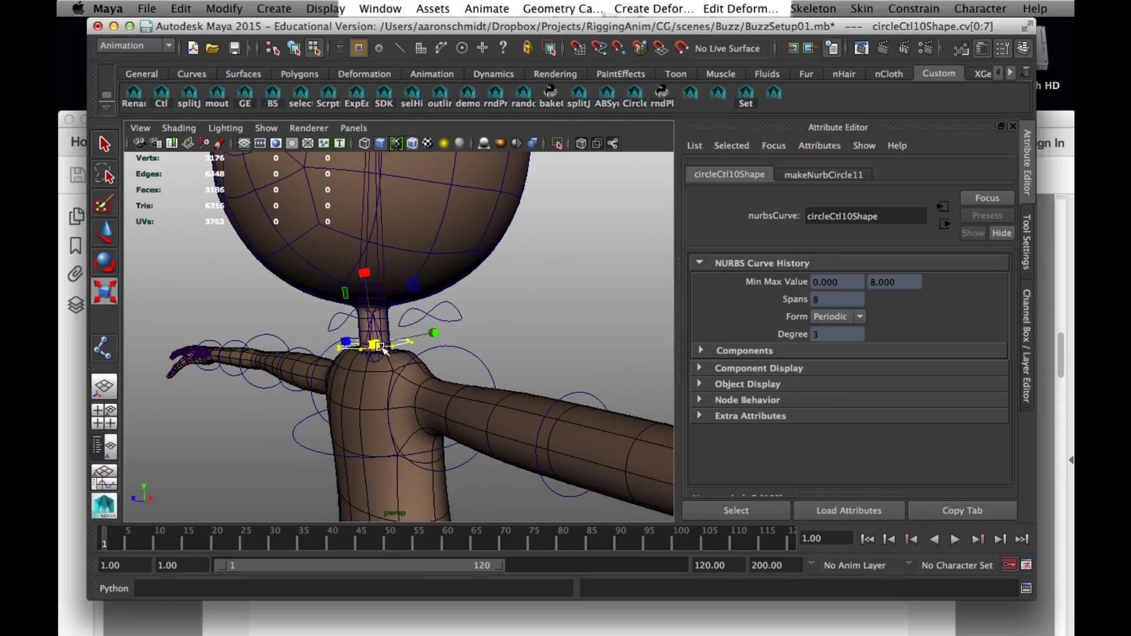
pyautogui.keyDown('alt'); pyautogui.moveTo(377, 348); pyautogui.dragTo(404, 365); pyautogui.keyUp('alt')
pyautogui.press('F8')
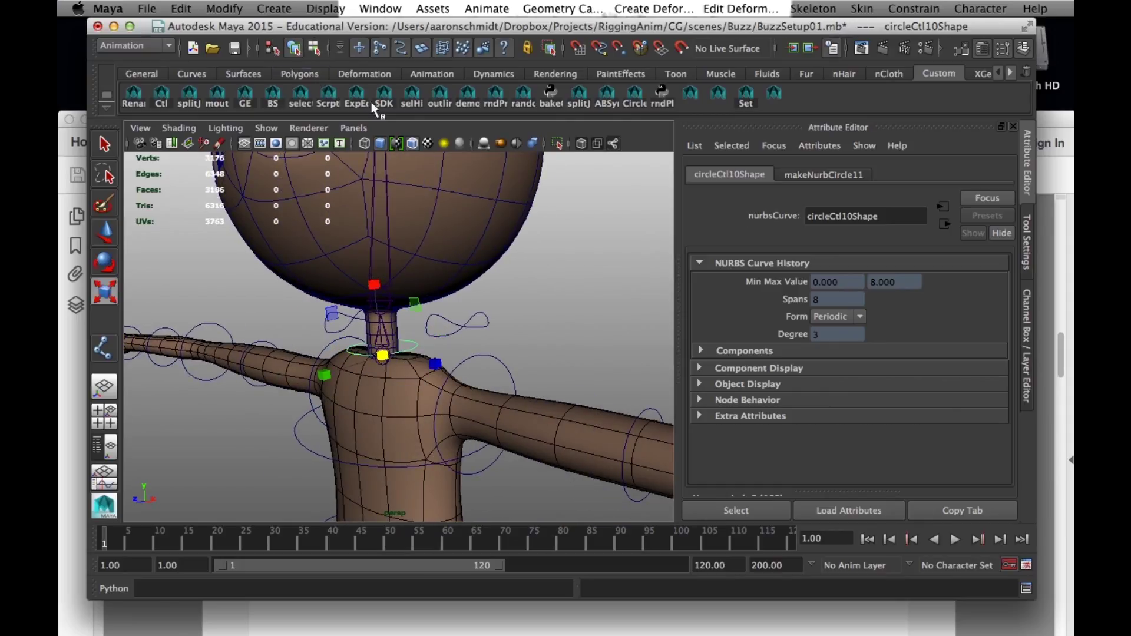
# Hide the neckJnt bone by setting its Draw Style to None, deselect it and save the scene
pyautogui.click(572, 352)
pyautogui.click(412, 341)
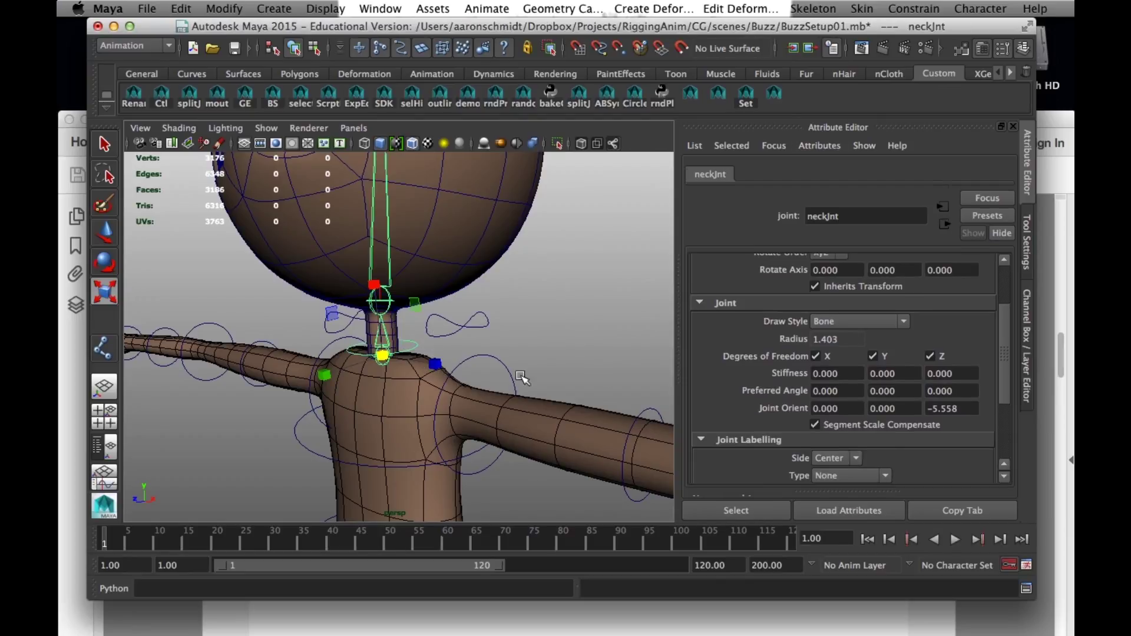
pyautogui.click(881, 321)
pyautogui.click(821, 356)
pyautogui.moveTo(533, 356)
pyautogui.keyDown('alt'); pyautogui.mouseDown()
pyautogui.moveTo(501, 346)
pyautogui.moveTo(540, 338)
pyautogui.mouseUp(); pyautogui.keyUp('alt')
pyautogui.keyDown('alt'); pyautogui.moveTo(540, 338); pyautogui.dragTo(427, 367, button='right'); pyautogui.keyUp('alt')
pyautogui.keyDown('alt'); pyautogui.moveTo(555, 446); pyautogui.dragTo(491, 448); pyautogui.keyUp('alt')
pyautogui.click(492, 449)
pyautogui.keyDown('alt'); pyautogui.moveTo(472, 430); pyautogui.dragTo(487, 373, button='middle'); pyautogui.keyUp('alt')
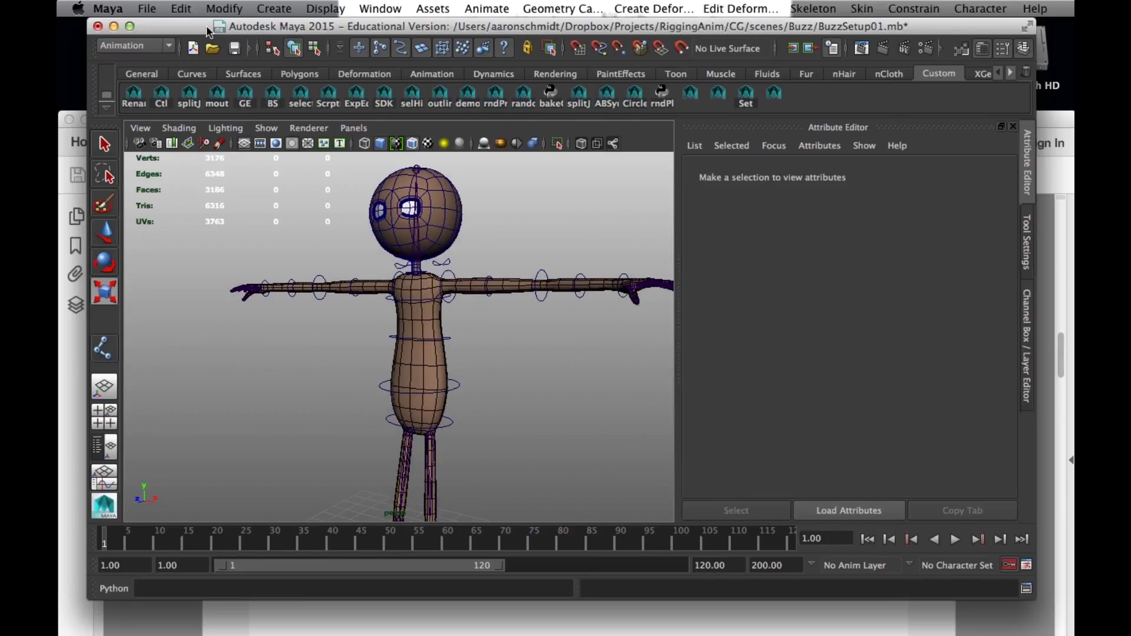
pyautogui.click(234, 50)
# Examine the whole character and its circle controls from several angles, including the legs and feet
pyautogui.keyDown('alt'); pyautogui.moveTo(486, 389); pyautogui.dragTo(476, 494); pyautogui.keyUp('alt')
pyautogui.keyDown('alt'); pyautogui.moveTo(428, 435); pyautogui.dragTo(402, 377, button='middle'); pyautogui.keyUp('alt')
pyautogui.keyDown('alt'); pyautogui.moveTo(402, 377); pyautogui.dragTo(458, 390); pyautogui.keyUp('alt')
pyautogui.keyDown('alt'); pyautogui.moveTo(457, 390); pyautogui.dragTo(521, 350, button='middle'); pyautogui.keyUp('alt')
pyautogui.keyDown('alt'); pyautogui.moveTo(521, 350); pyautogui.dragTo(394, 358, button='right'); pyautogui.keyUp('alt')
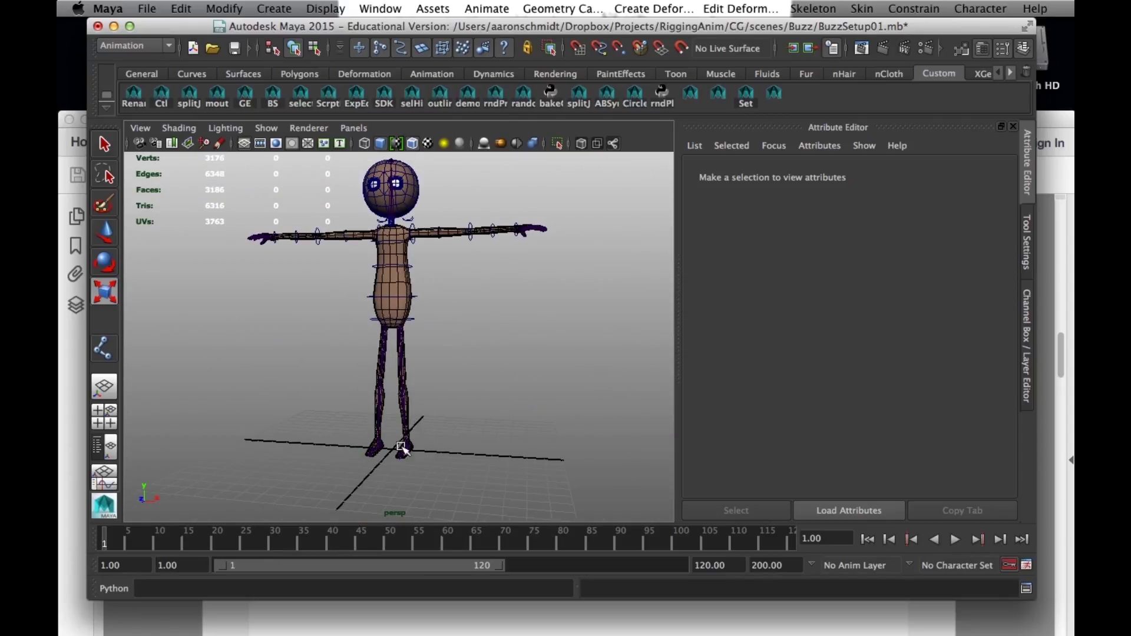
pyautogui.keyDown('alt'); pyautogui.moveTo(464, 434); pyautogui.dragTo(419, 475); pyautogui.keyUp('alt')
pyautogui.keyDown('alt'); pyautogui.moveTo(538, 477); pyautogui.dragTo(445, 396); pyautogui.keyUp('alt')
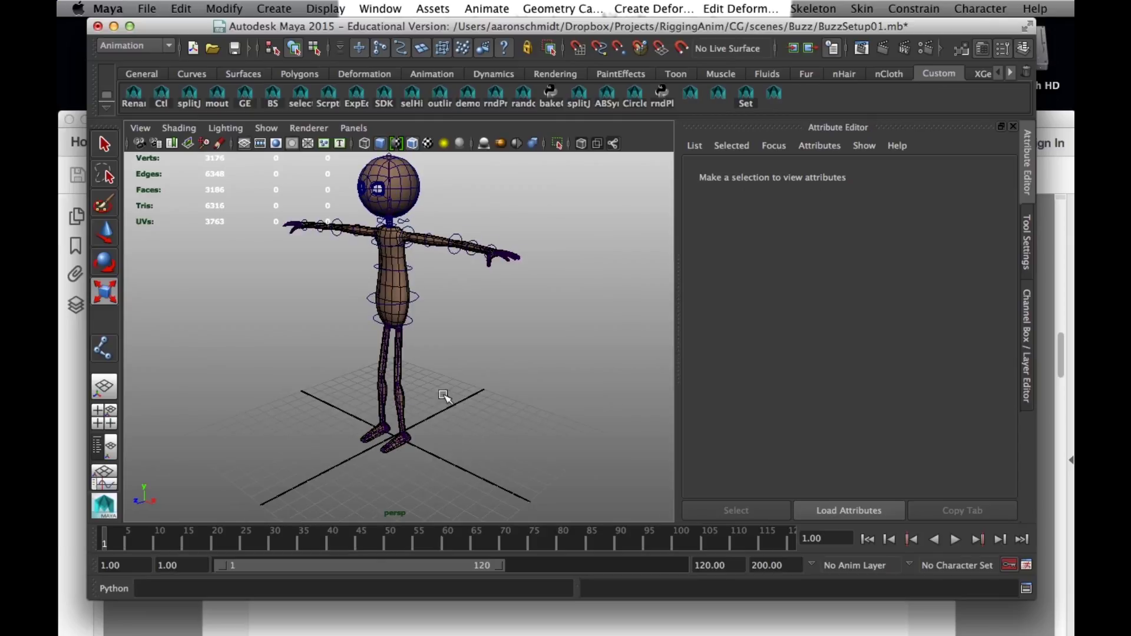
pyautogui.keyDown('alt'); pyautogui.moveTo(412, 504); pyautogui.dragTo(405, 365); pyautogui.keyUp('alt')
pyautogui.moveTo(411, 434)
pyautogui.keyDown('alt'); pyautogui.mouseDown()
pyautogui.moveTo(525, 449)
pyautogui.moveTo(451, 482)
pyautogui.moveTo(288, 465)
pyautogui.moveTo(457, 447)
pyautogui.moveTo(469, 465)
pyautogui.moveTo(447, 409)
pyautogui.moveTo(394, 429)
pyautogui.mouseUp(); pyautogui.keyUp('alt')
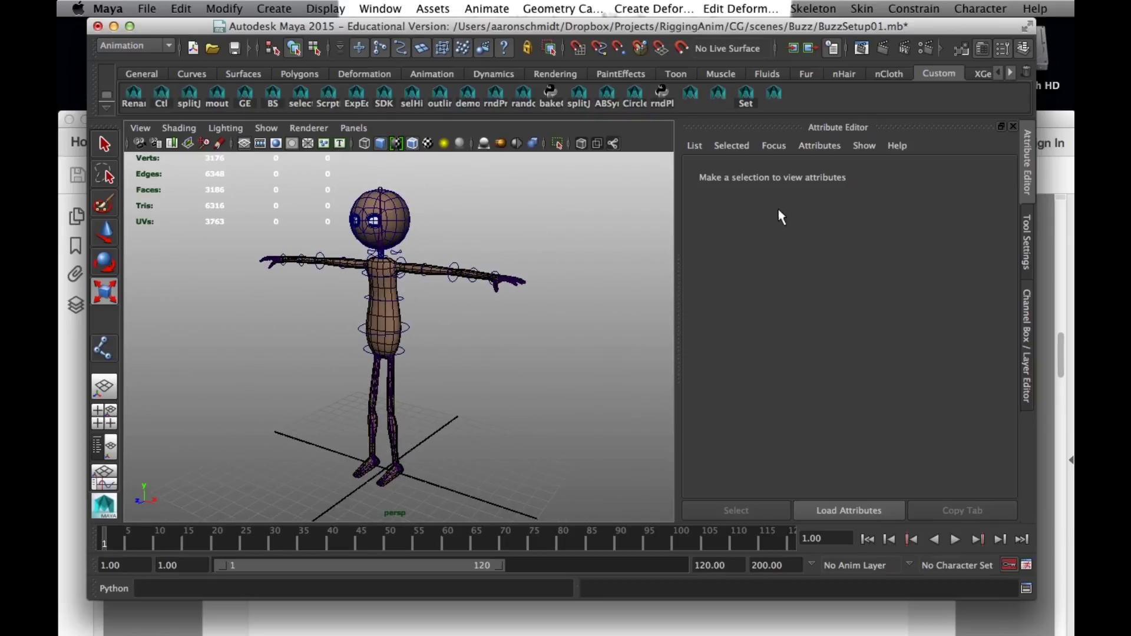